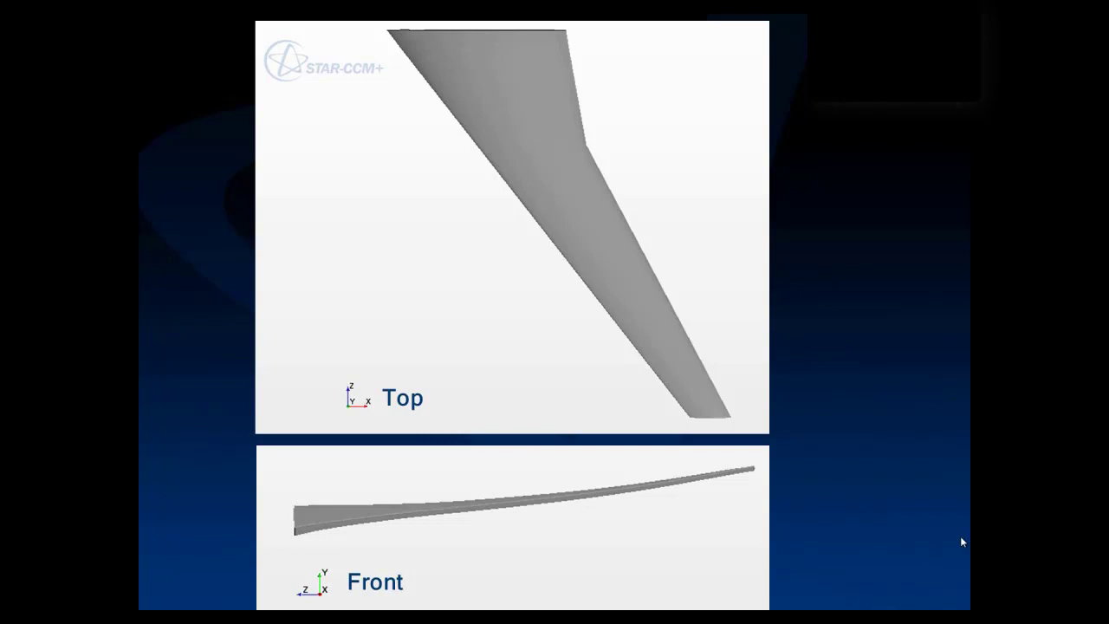
Switch from the slide to the Firefox page showing the NACA 64(2)-415 airfoil
key("alt+Tab")
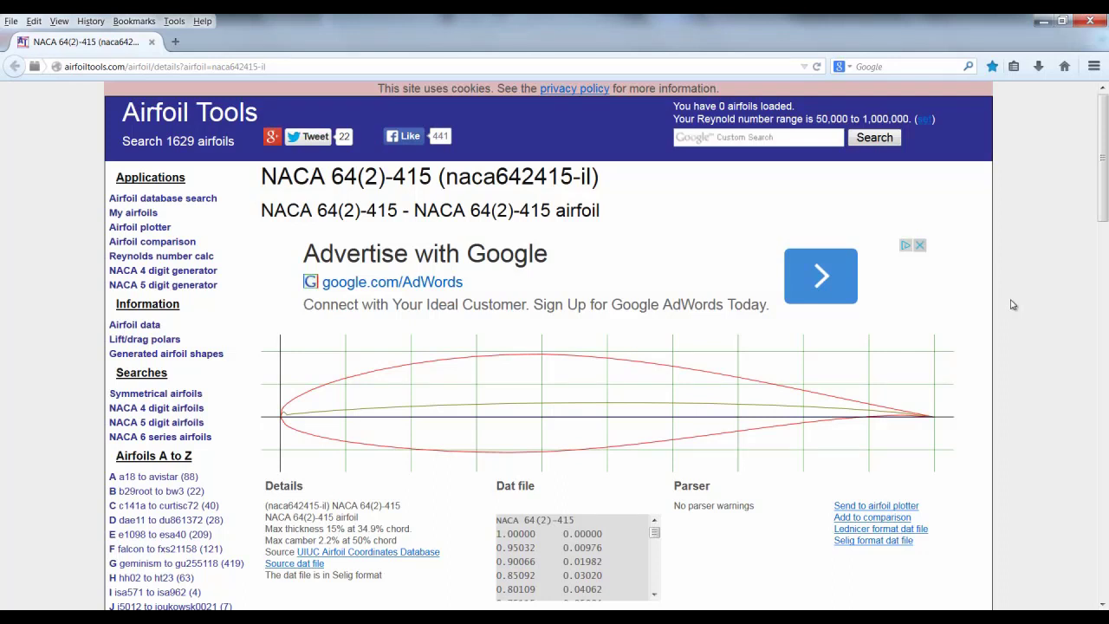
Copy the NACA 64(2)-415 Dat file coordinates and bring up the blank Excel Book1
left_click_drag(606, 594, 619, 495)
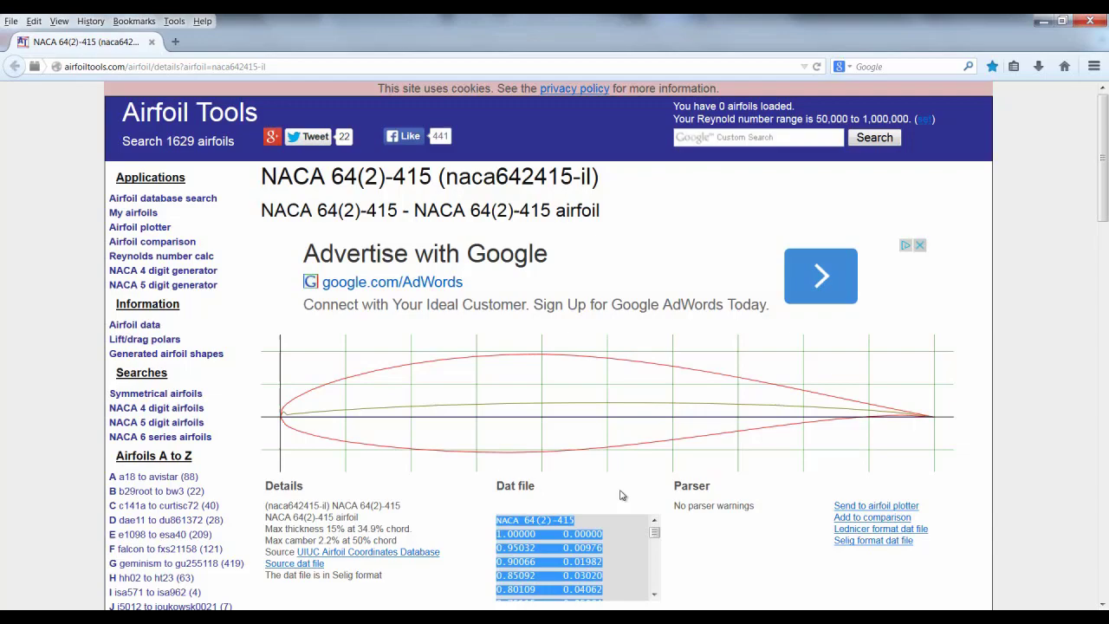
right_click(542, 524)
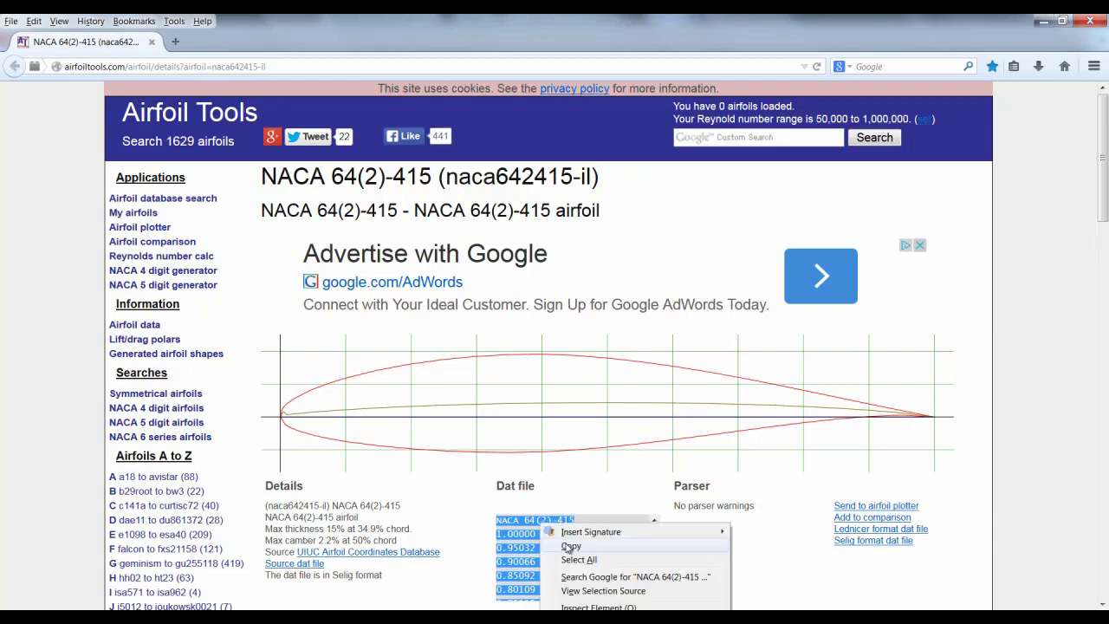
left_click(567, 548)
key("alt+Tab")
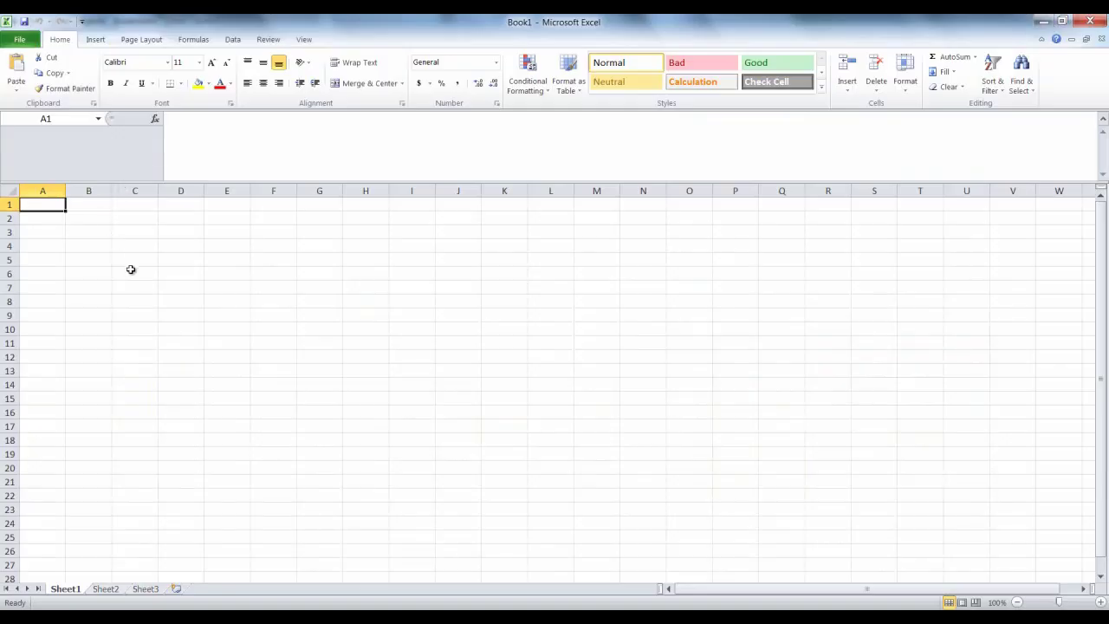
Paste the airfoil coordinates at A1 and zoom in on the resulting profile chart
key("ctrl+v")
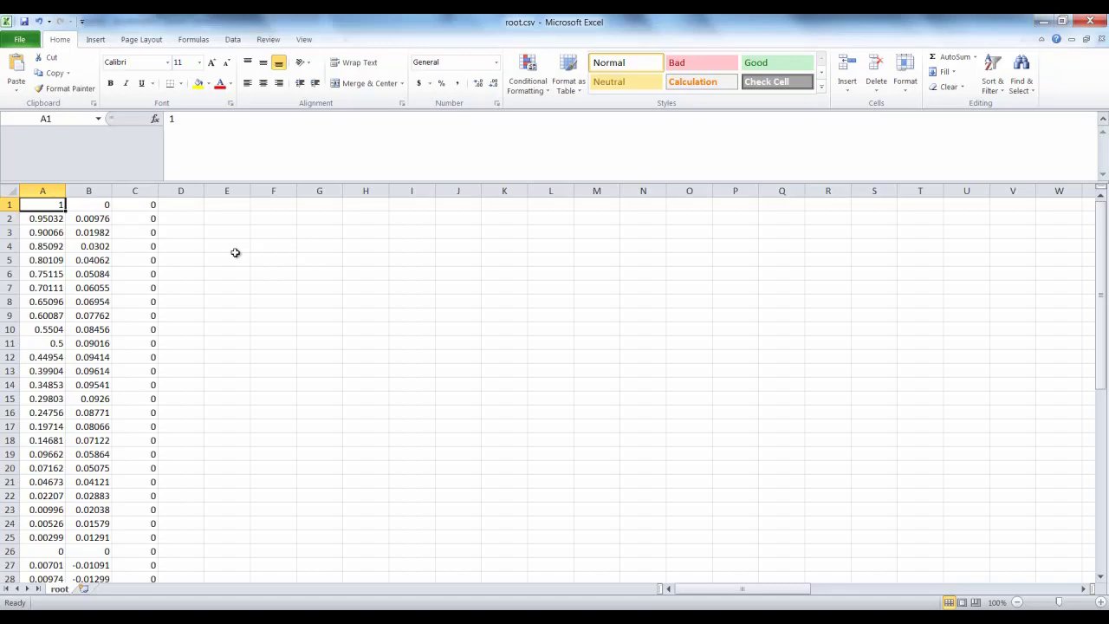
scroll(574, 307, "down", 4, "ctrl")
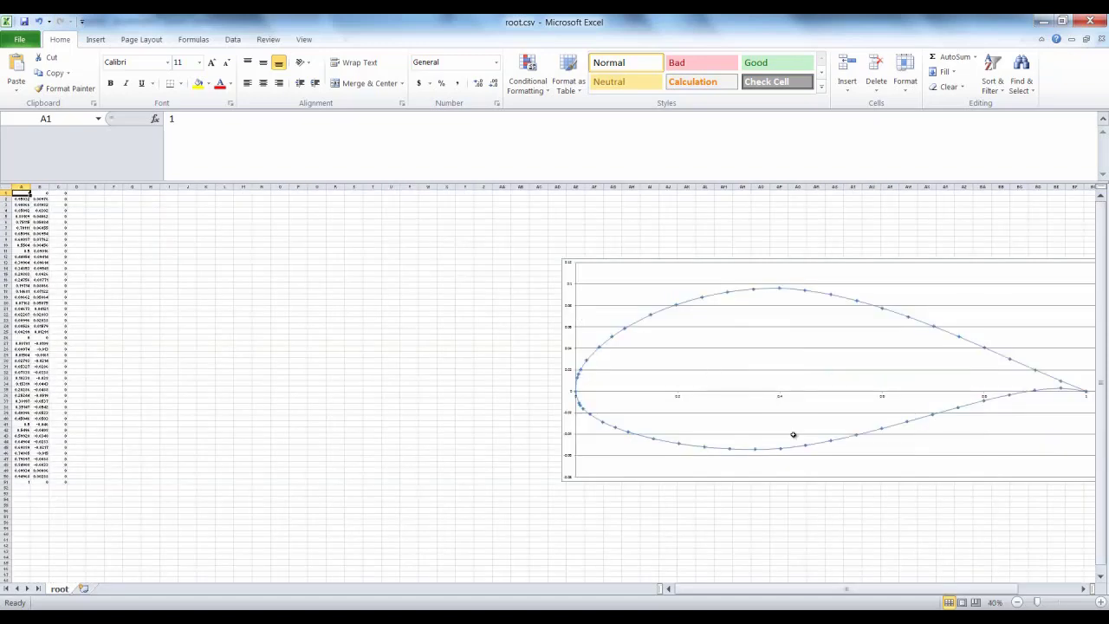
left_click_drag(738, 593, 798, 593)
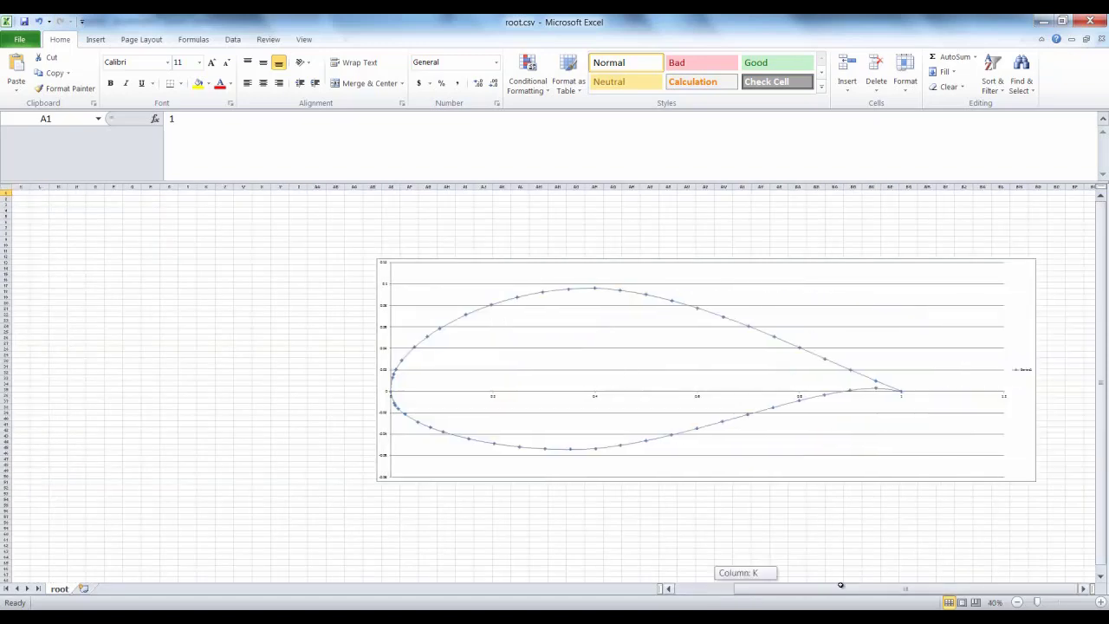
left_click(399, 342)
scroll(405, 381, "up", 3, "ctrl")
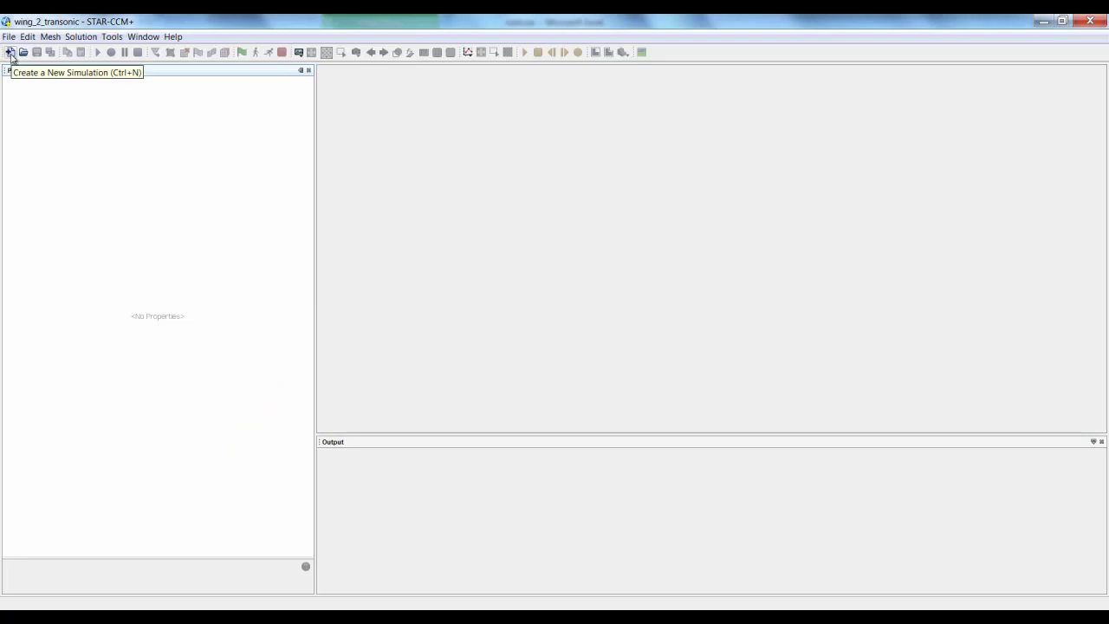
Create a new Serial simulation and record a macro named geometry_creation
left_click(10, 52)
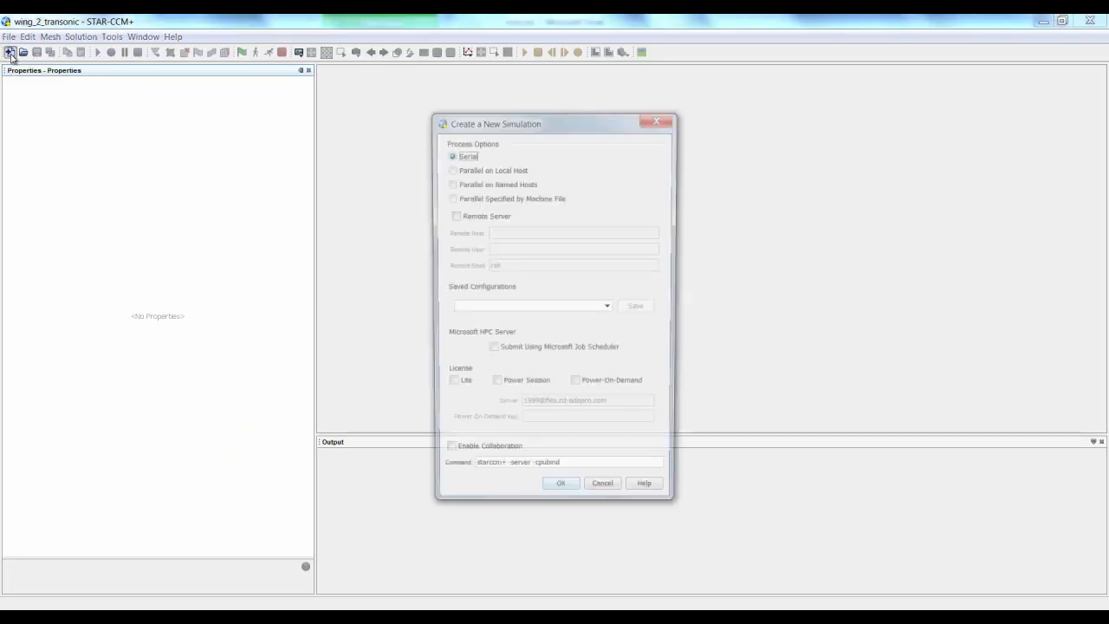
left_click(563, 497)
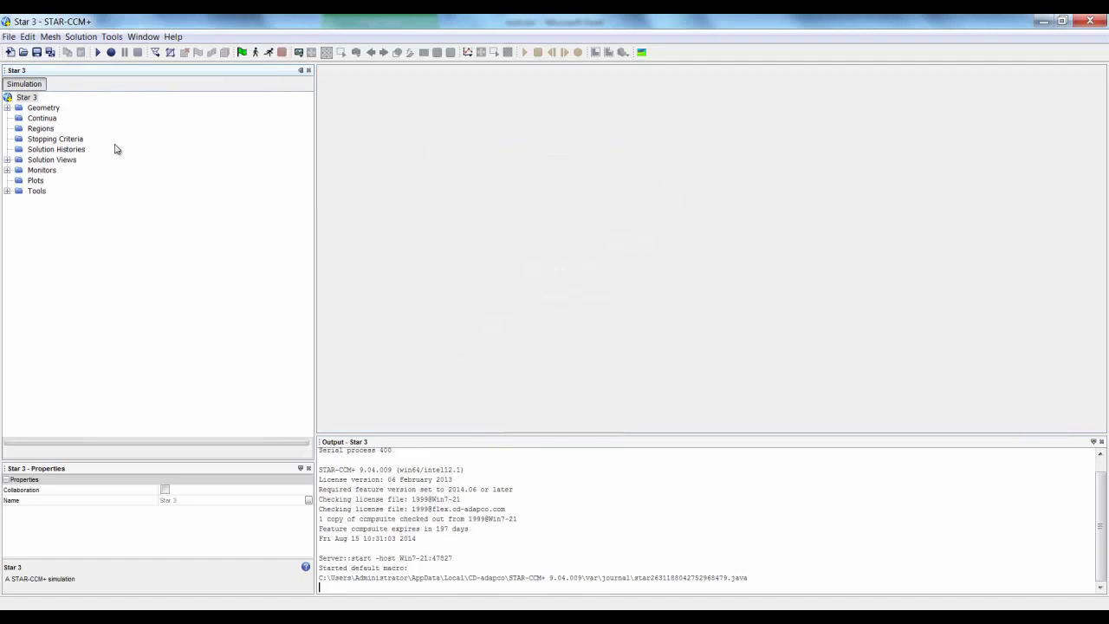
left_click(111, 53)
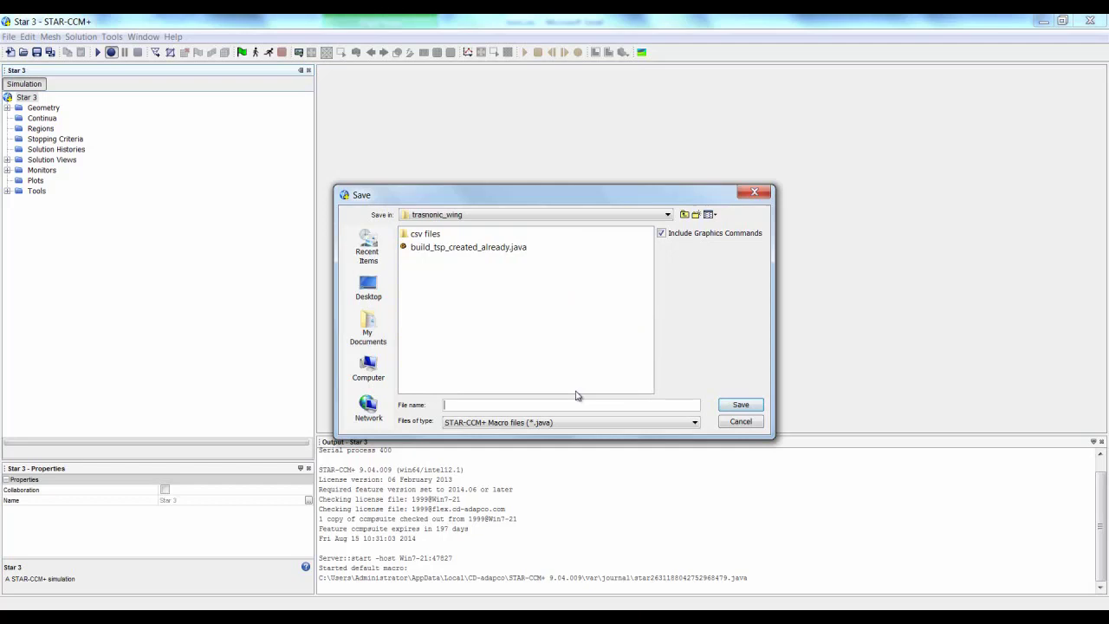
type("geometry_creation")
key("Return")
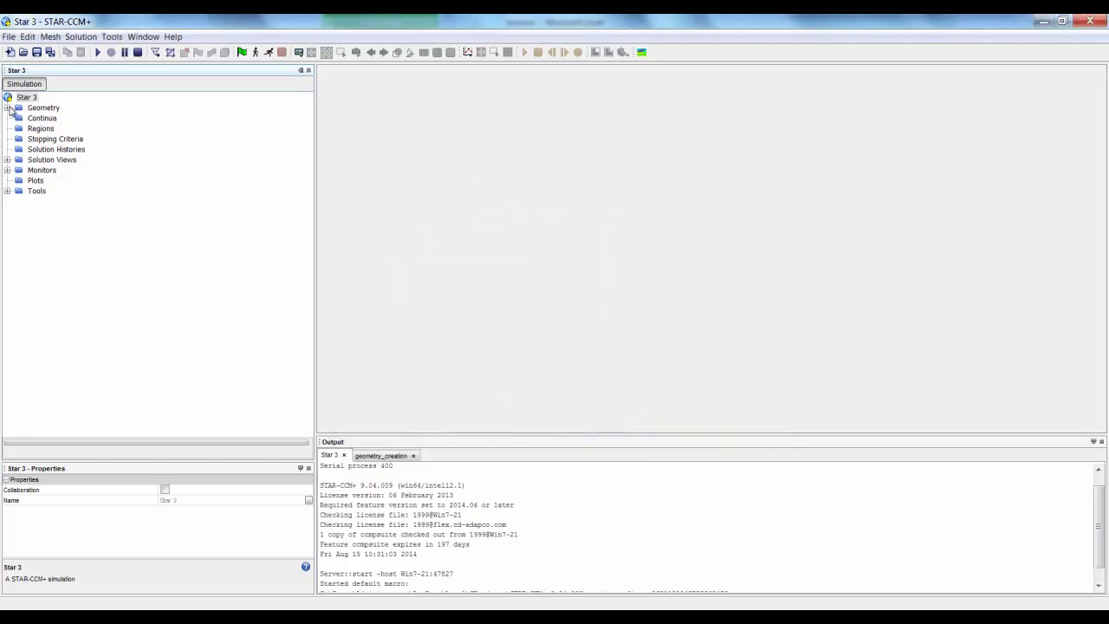
Add a new 3D-CAD model and create a transform sketch plane from XY
left_click(7, 108)
right_click(55, 120)
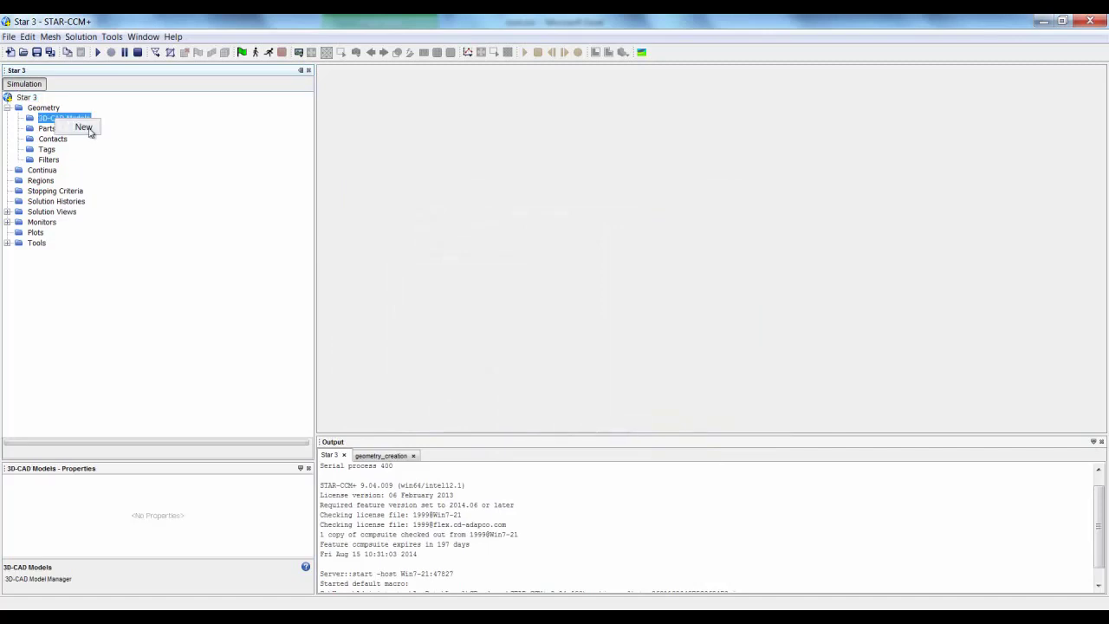
left_click(87, 128)
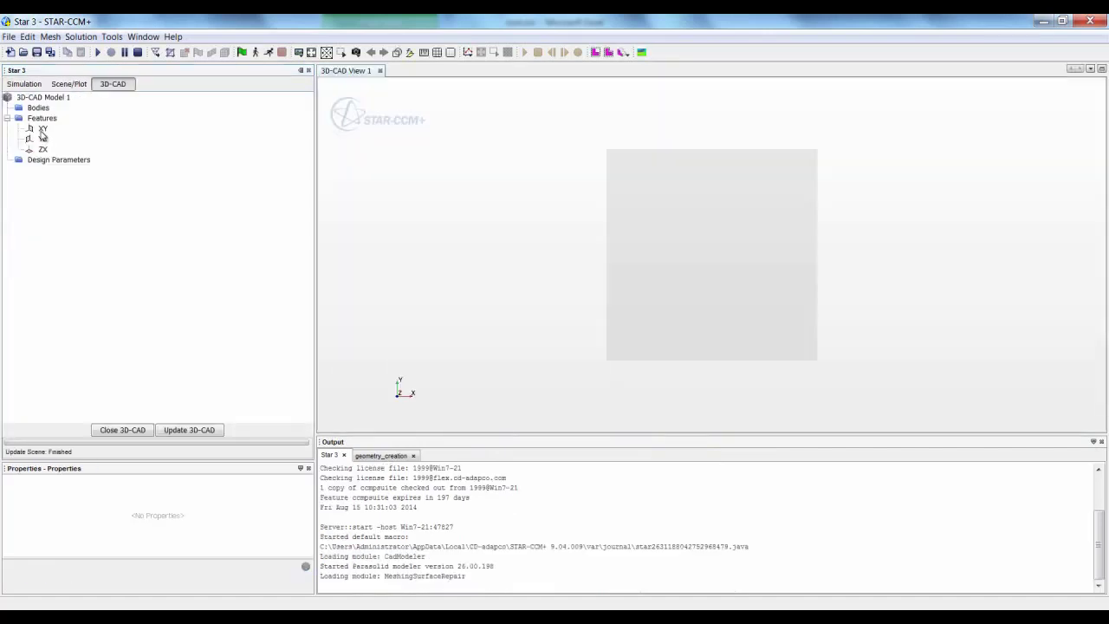
right_click(43, 129)
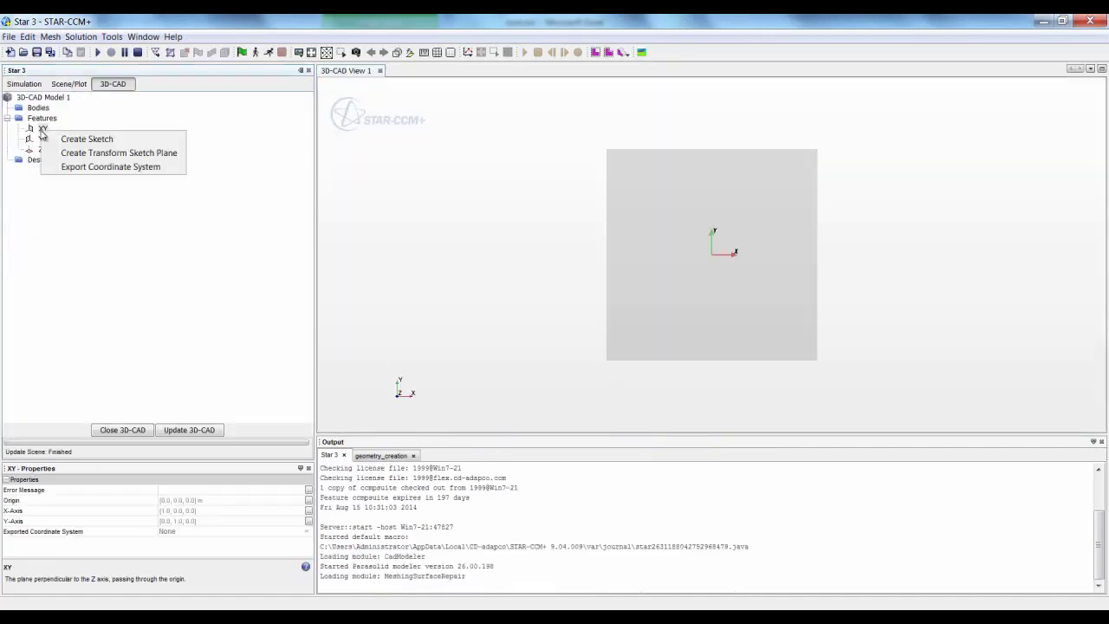
left_click(82, 154)
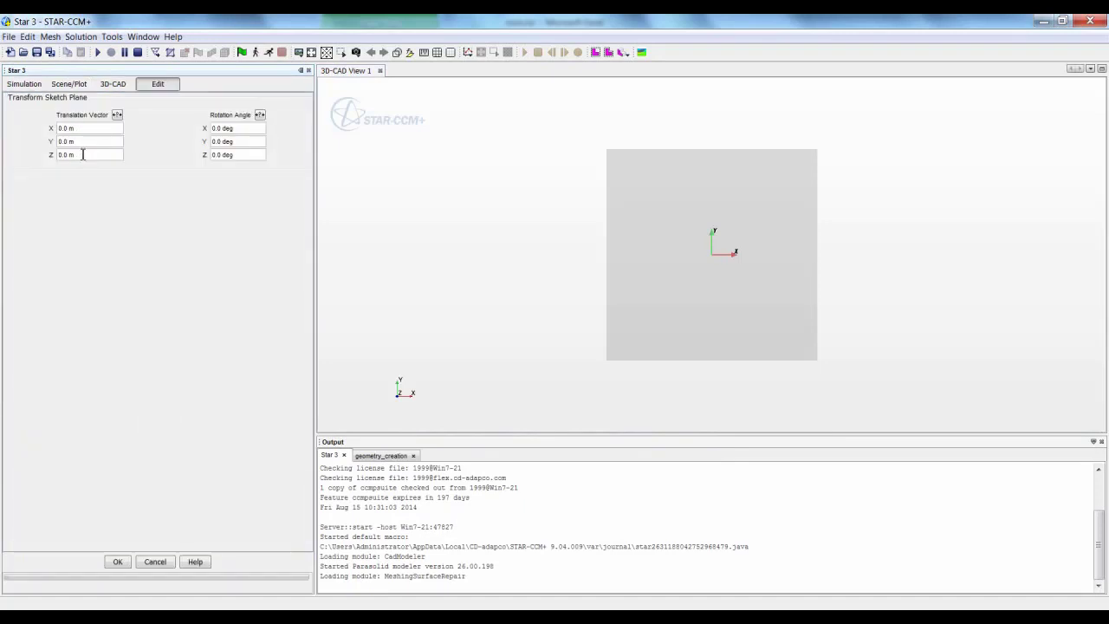
Expose the plane's translation vector as the design parameter '1 position'
left_click(117, 115)
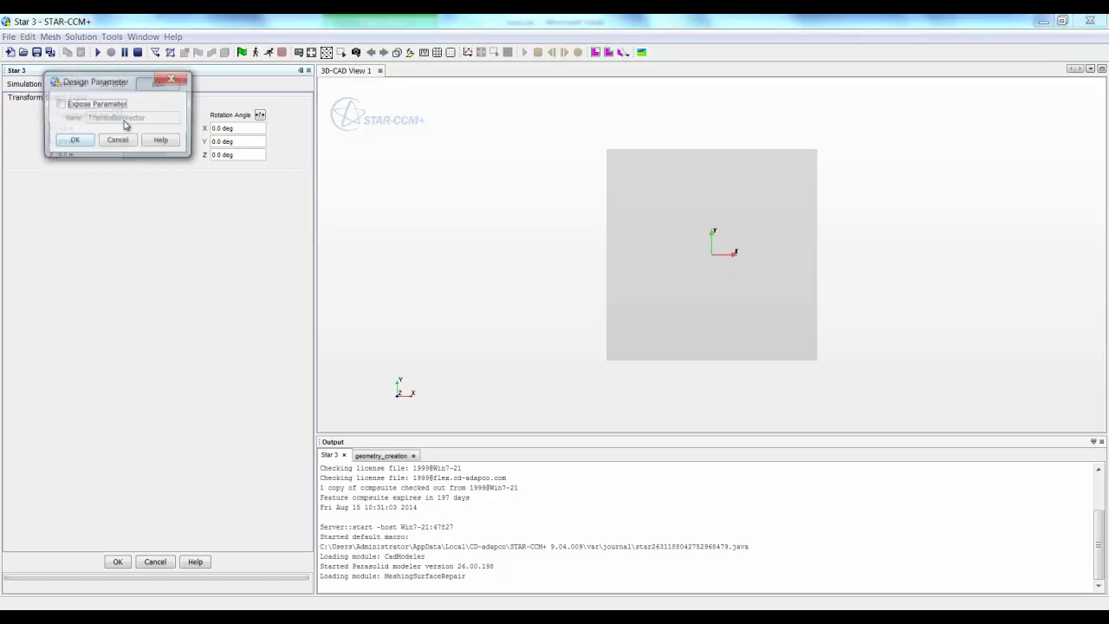
left_click(60, 104)
left_click_drag(171, 119, 86, 118)
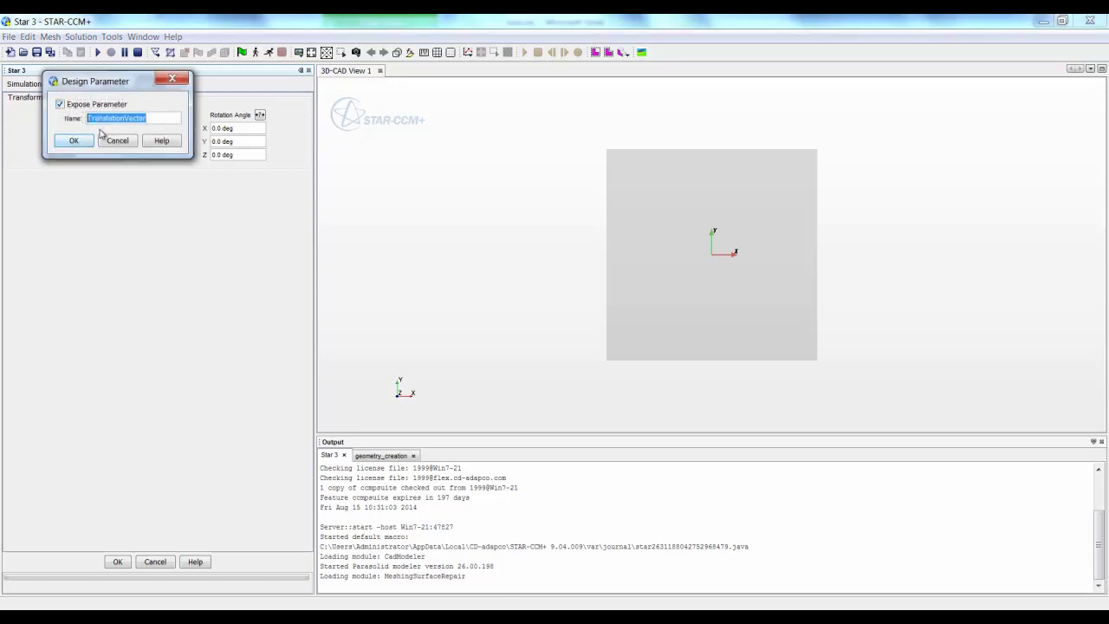
type("1 position")
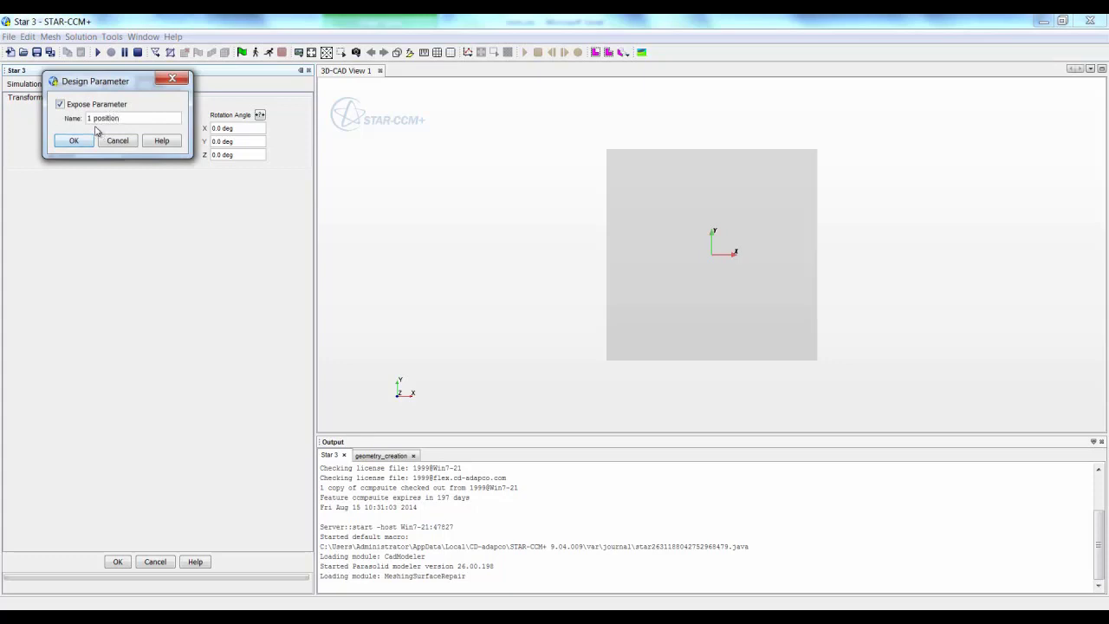
left_click(75, 141)
Set the Z rotation to -8 deg, expose it as '1 aoa', and accept the plane
left_click(247, 155)
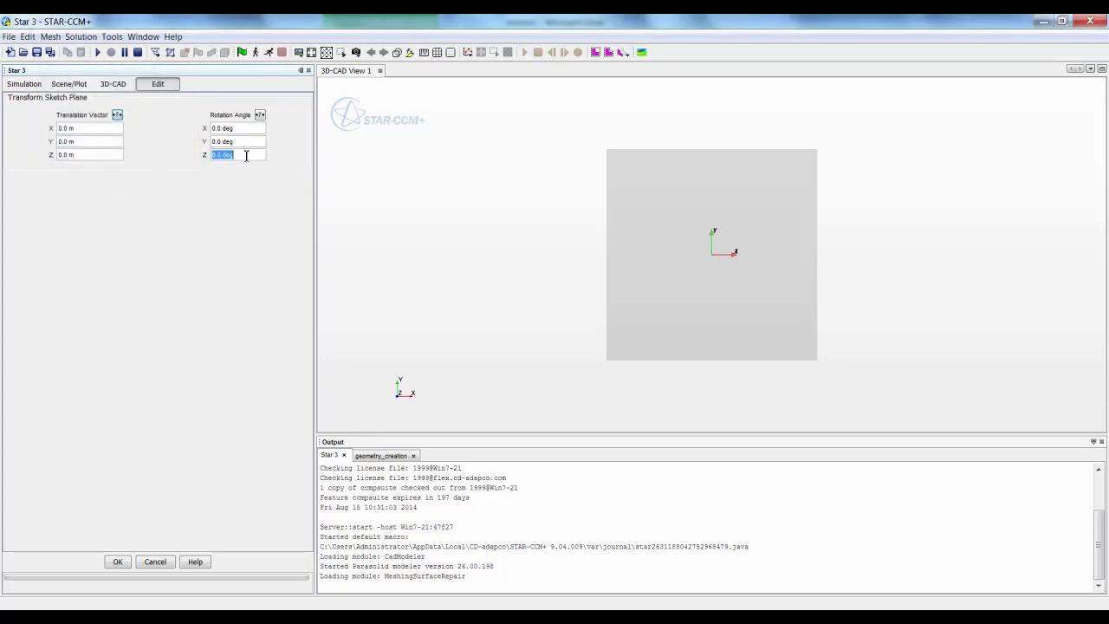
type("-8 deg")
left_click(260, 115)
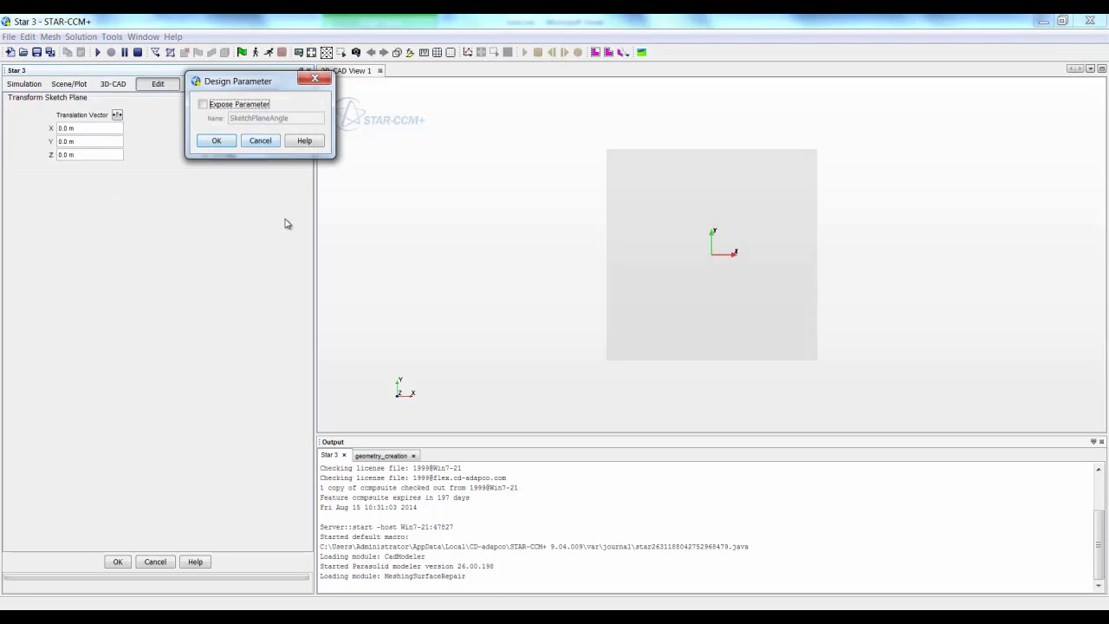
left_click(202, 105)
key("Tab")
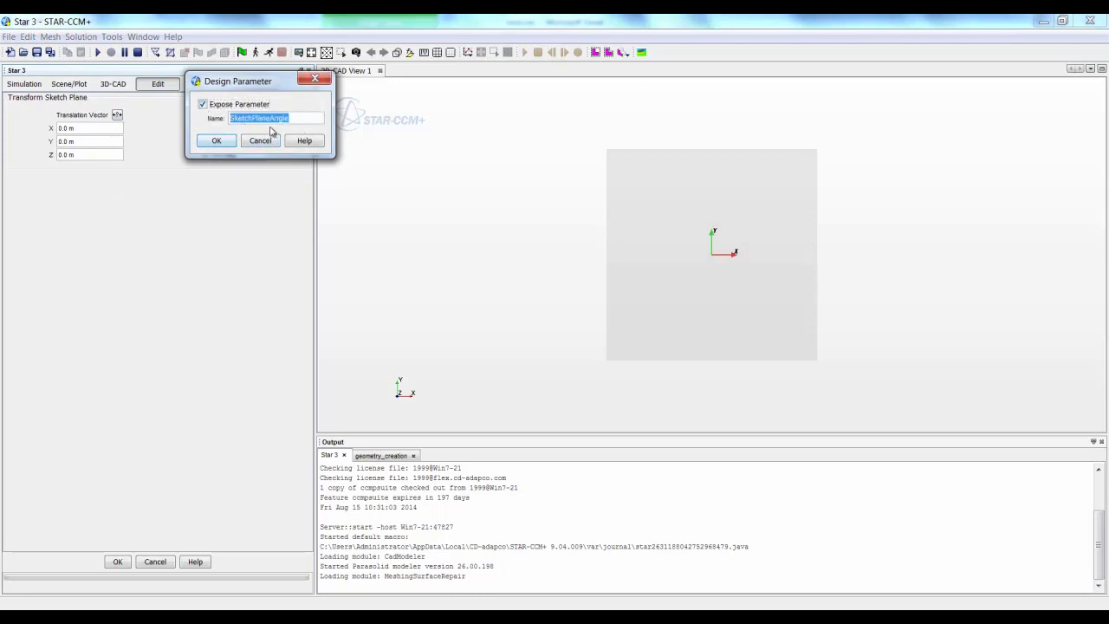
type("1 aoa")
left_click(216, 141)
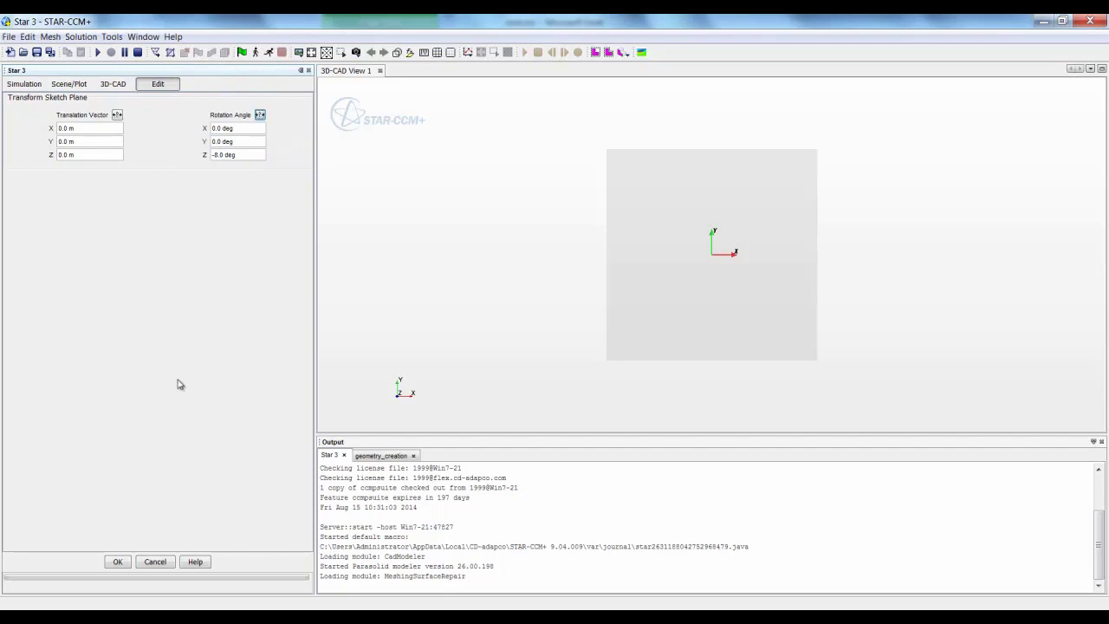
left_click(118, 565)
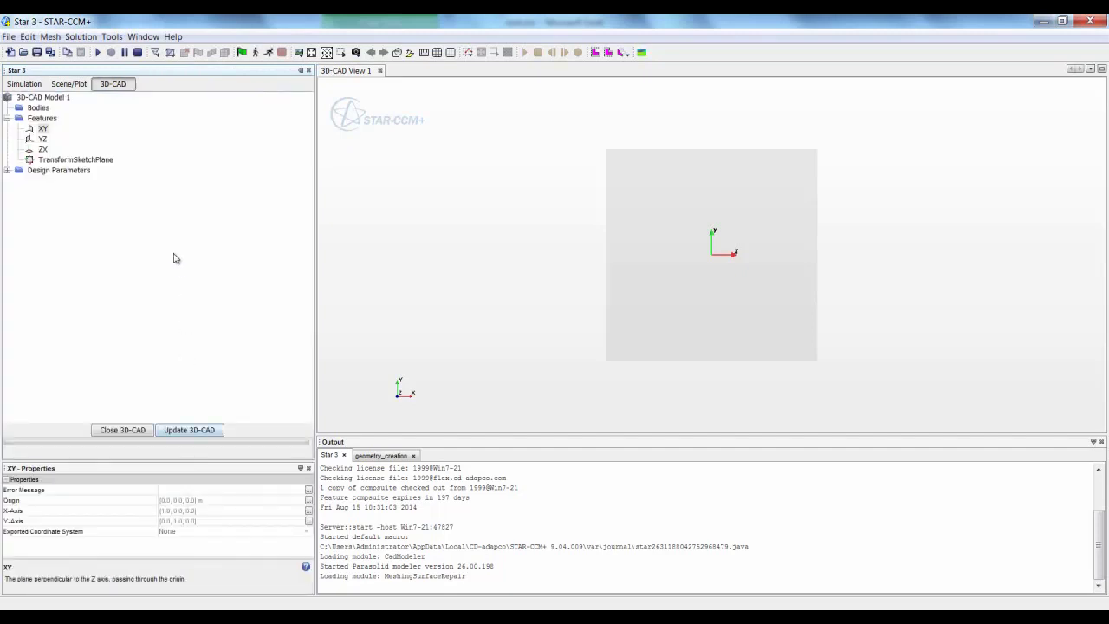
Create a second XY transform sketch plane with translation 2, 1, -3 and Z rotation -8
right_click(42, 130)
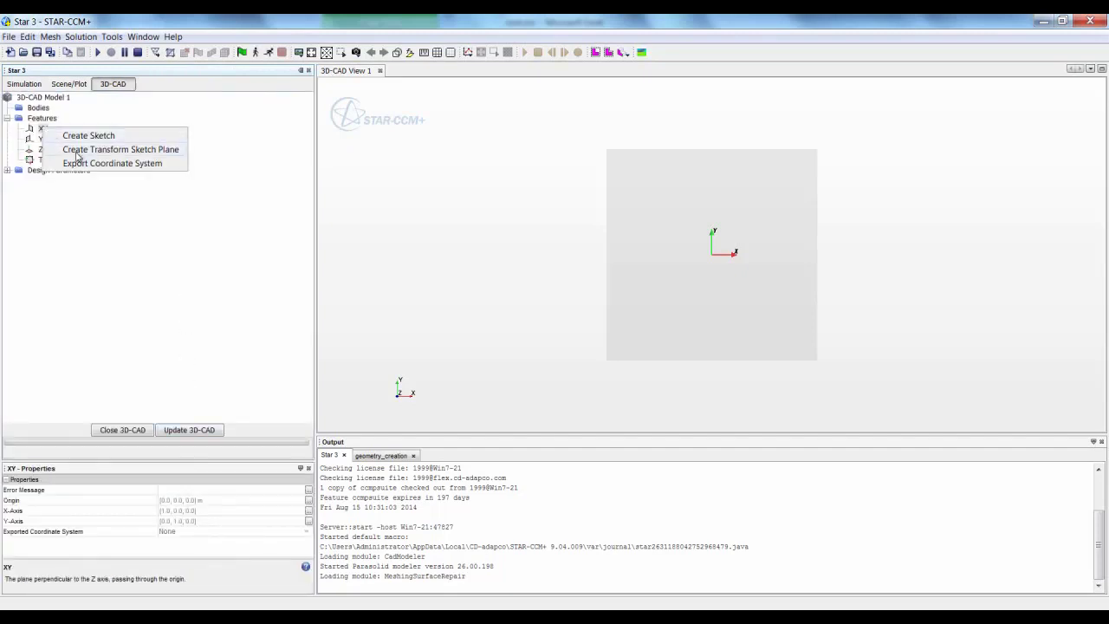
left_click(78, 147)
left_click(90, 128)
type("2")
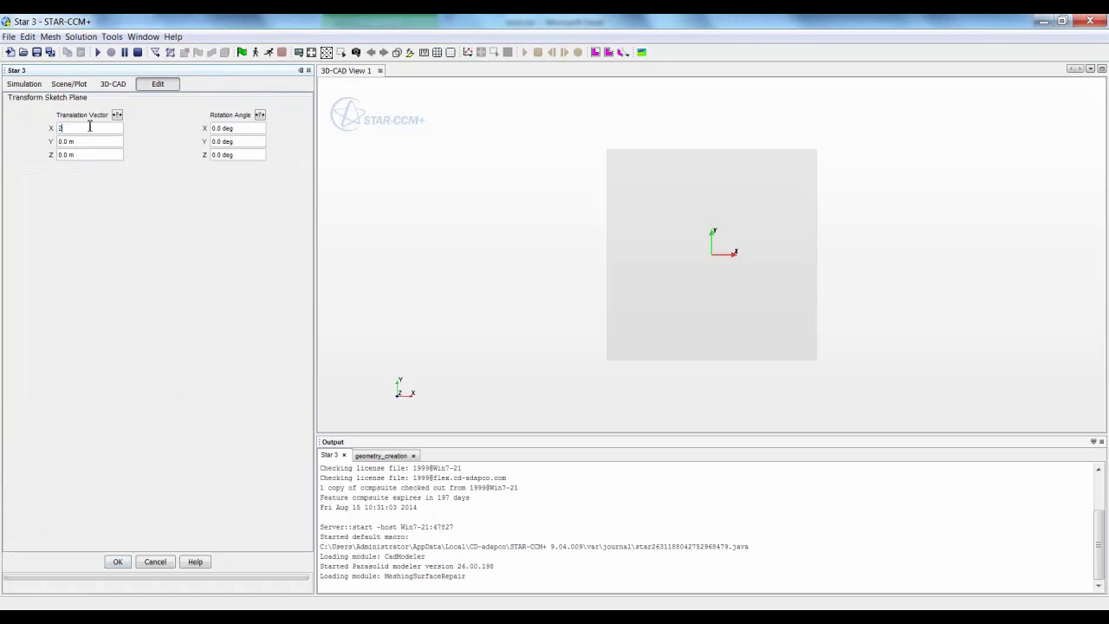
left_click(82, 142)
type("1")
left_click(88, 154)
type("-3")
left_click(241, 128)
left_click(247, 155)
type("-8")
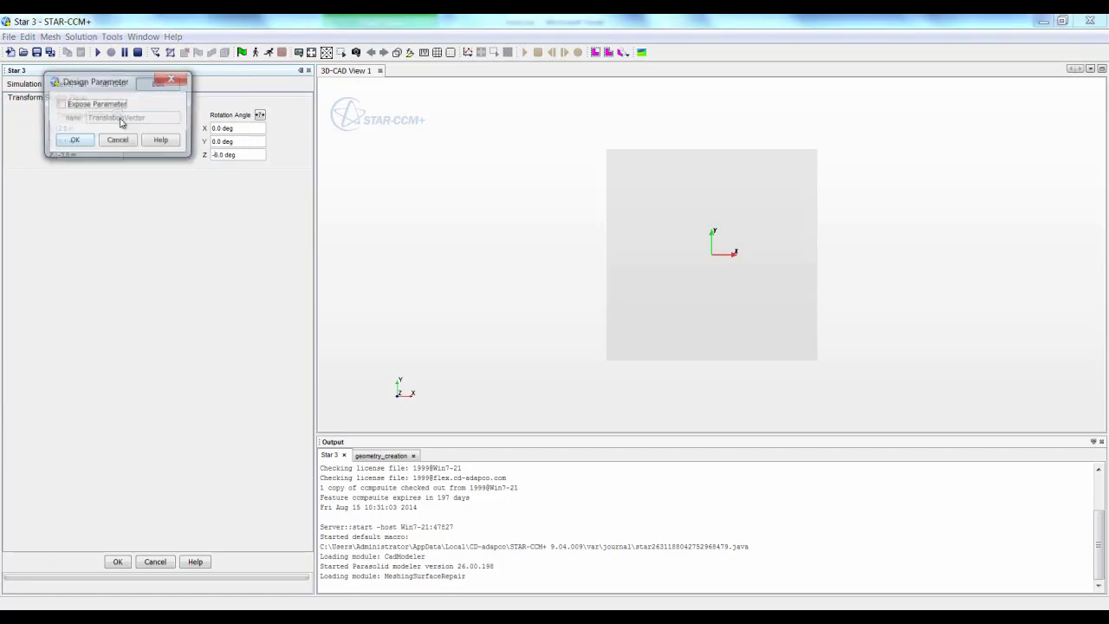
Expose the second plane's translation and rotation angle as named design parameters, then finish it
left_click(60, 103)
left_click_drag(152, 118, 52, 119)
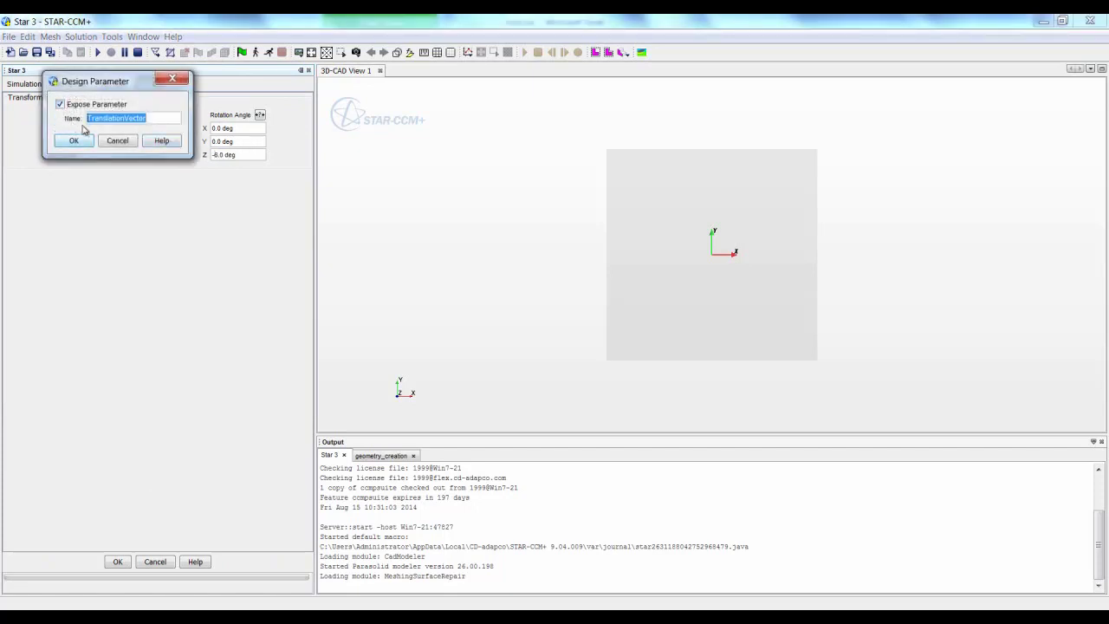
type("2 postion")
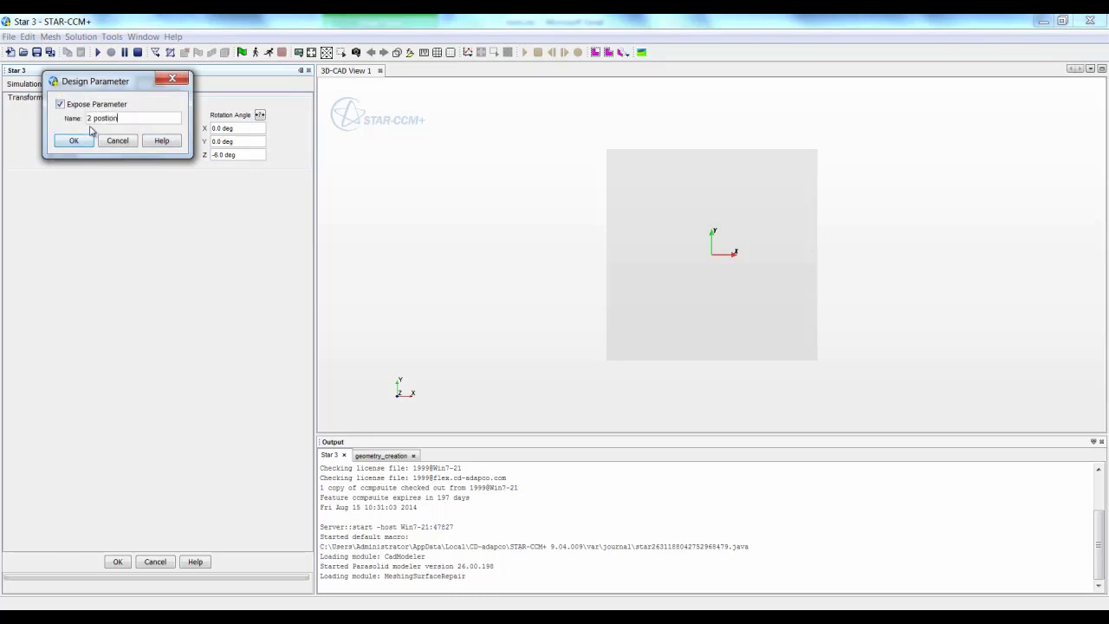
key("Return")
left_click(260, 115)
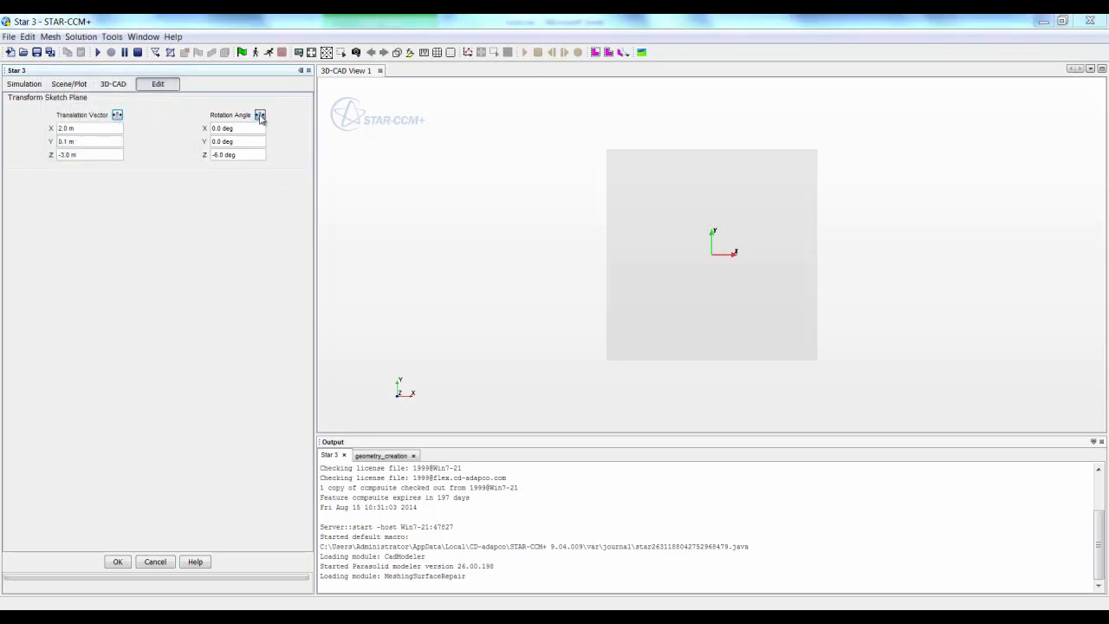
left_click(213, 105)
double_click(309, 120)
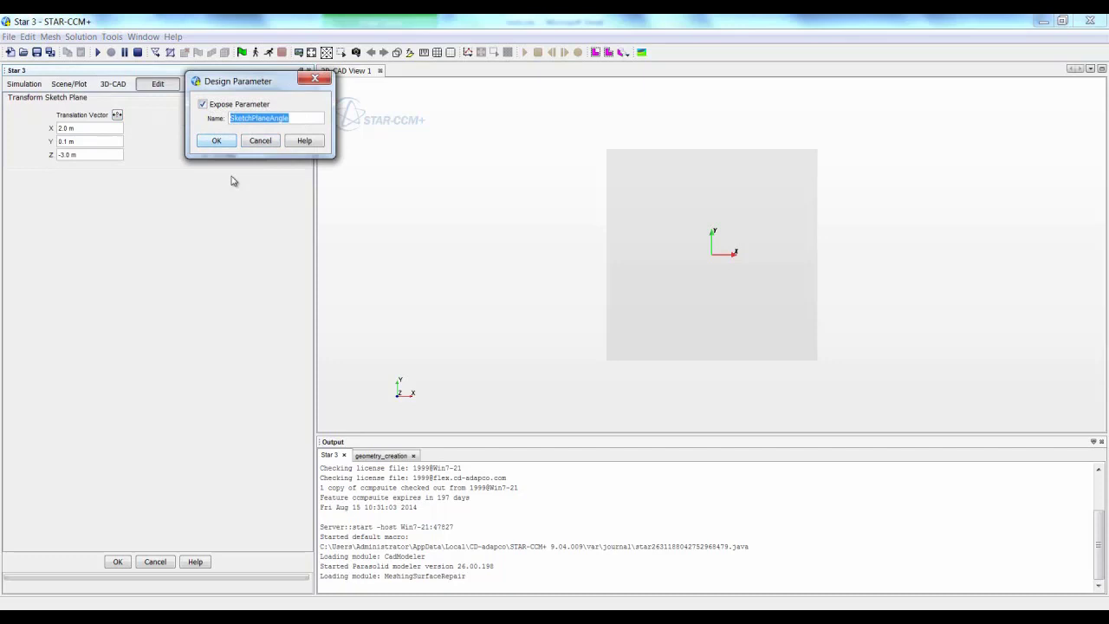
type("2 aoa")
left_click(216, 140)
left_click(117, 561)
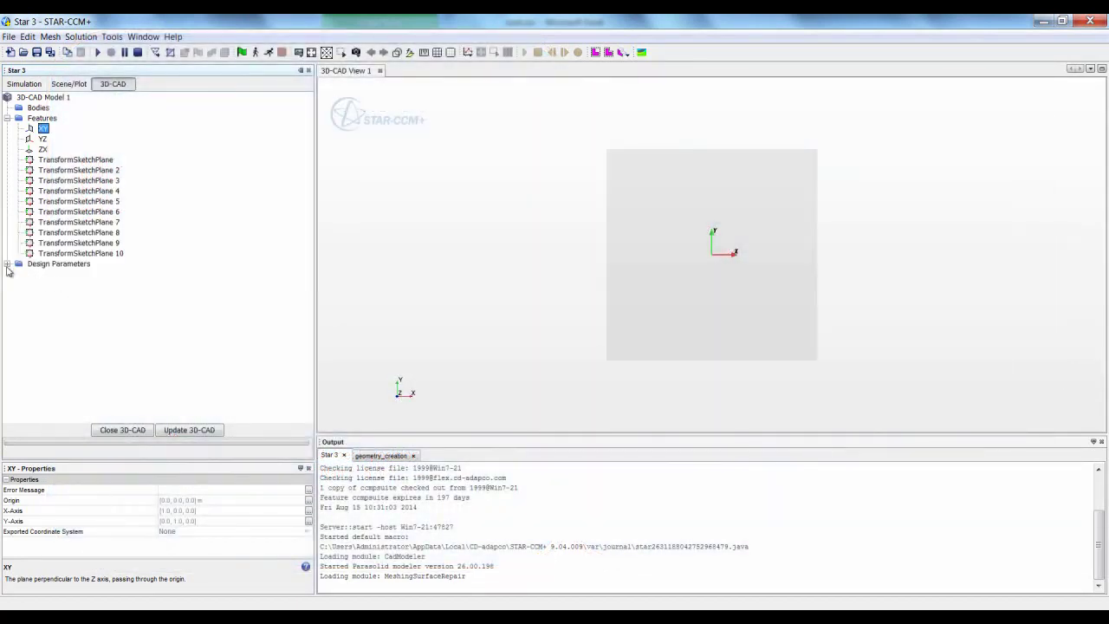
Review the aoa and position design parameters, then export the first sketch plane's coordinate system
left_click(7, 265)
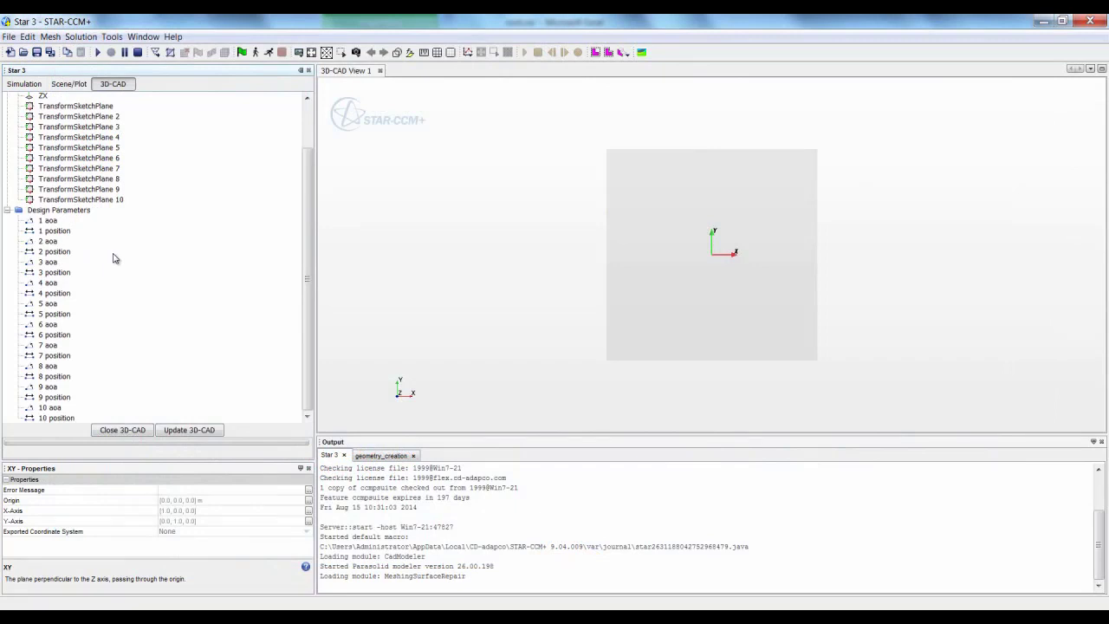
left_click(49, 221)
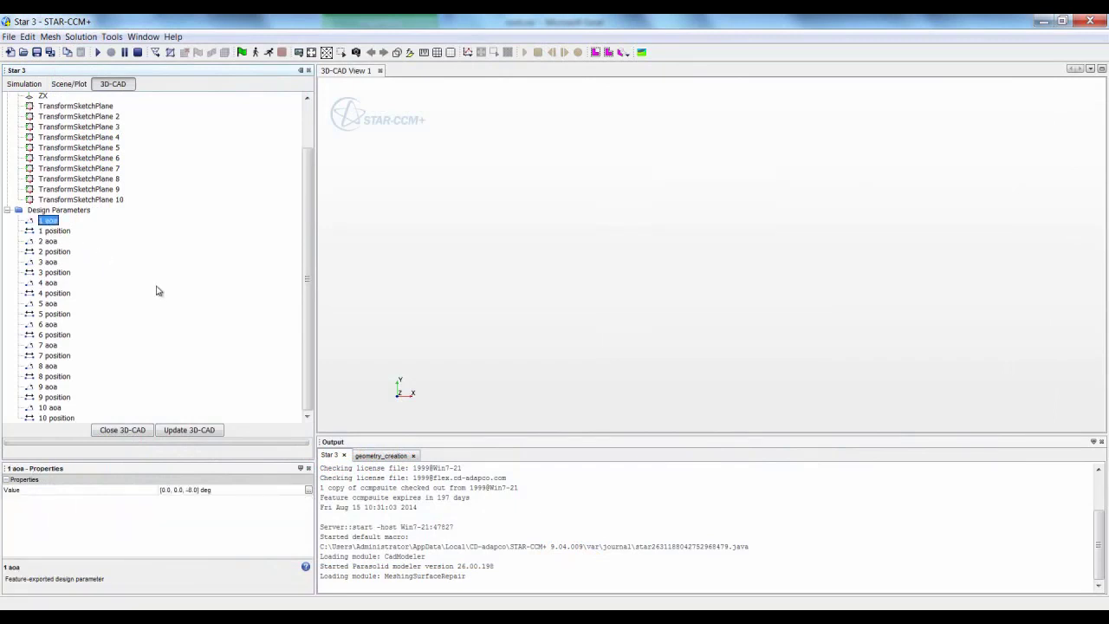
key("Up")
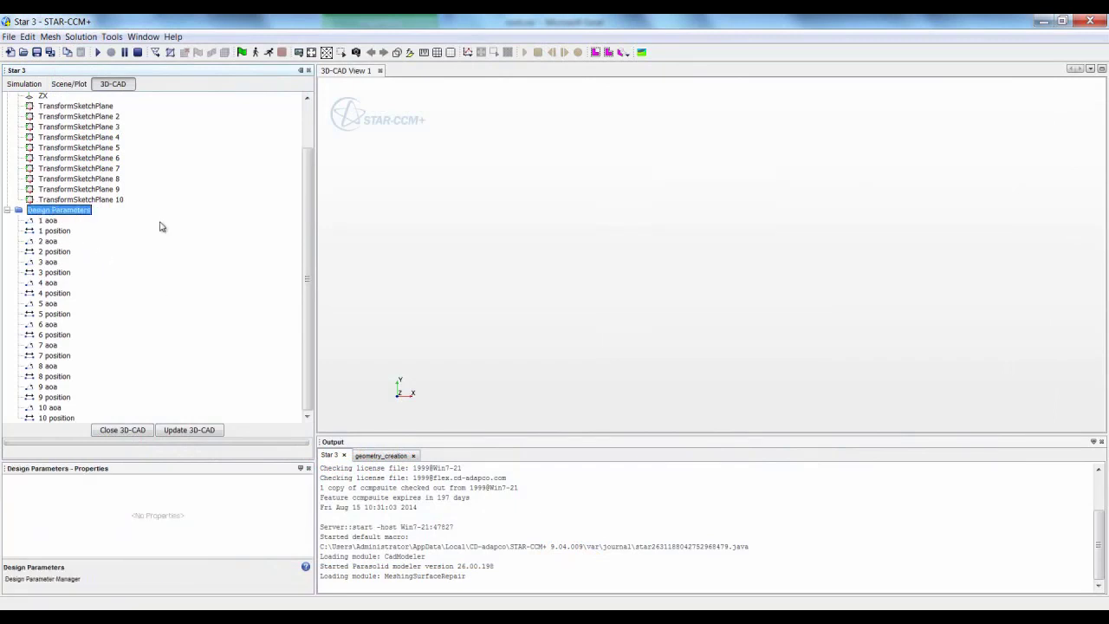
right_click(96, 108)
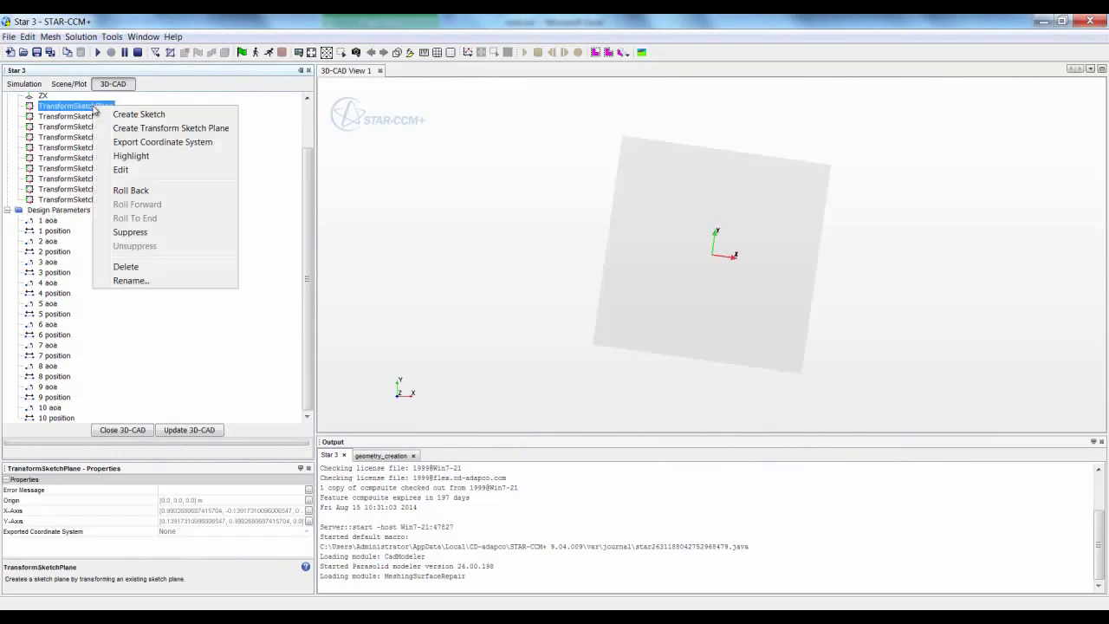
left_click(137, 143)
key("Down")
key("Down")
key("Down")
key("Down")
key("Down")
key("Down")
key("Down")
key("Down")
key("Down")
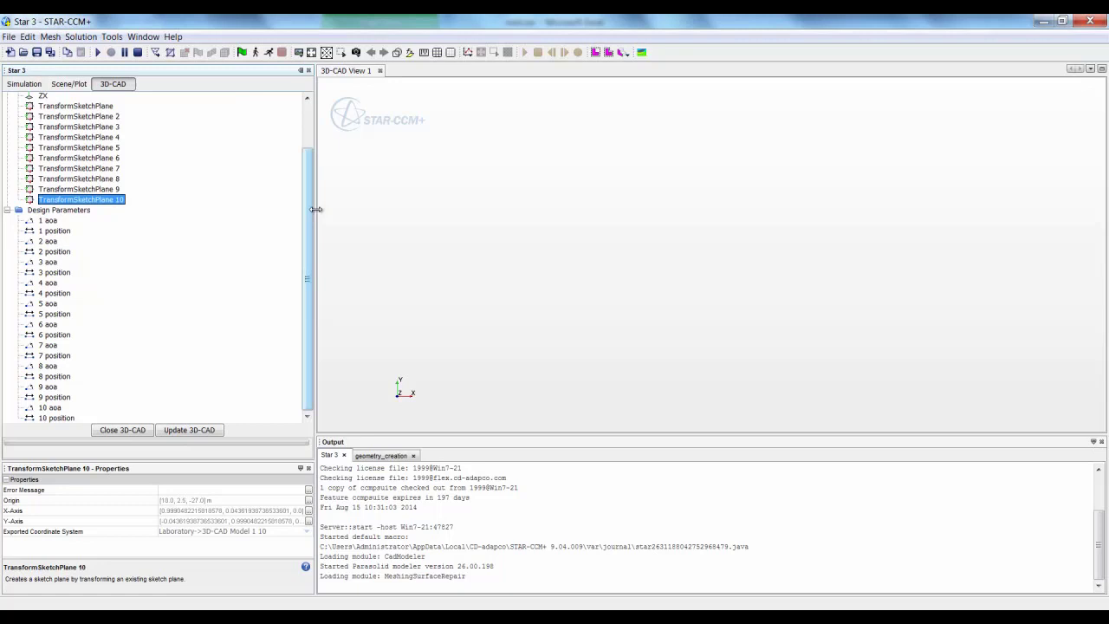
scroll(217, 173, "up", 3)
Import airfoil_profile.csv as a closed 3D polyline in the 3D-CAD Model 1 1 coordinate system
right_click(43, 98)
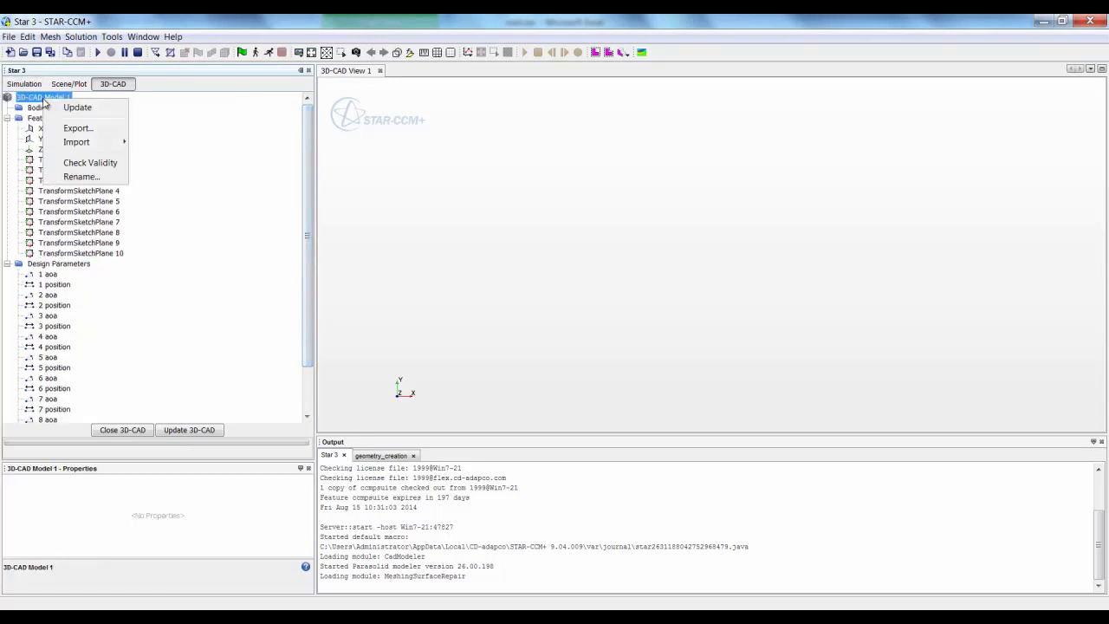
mouse_move(87, 144)
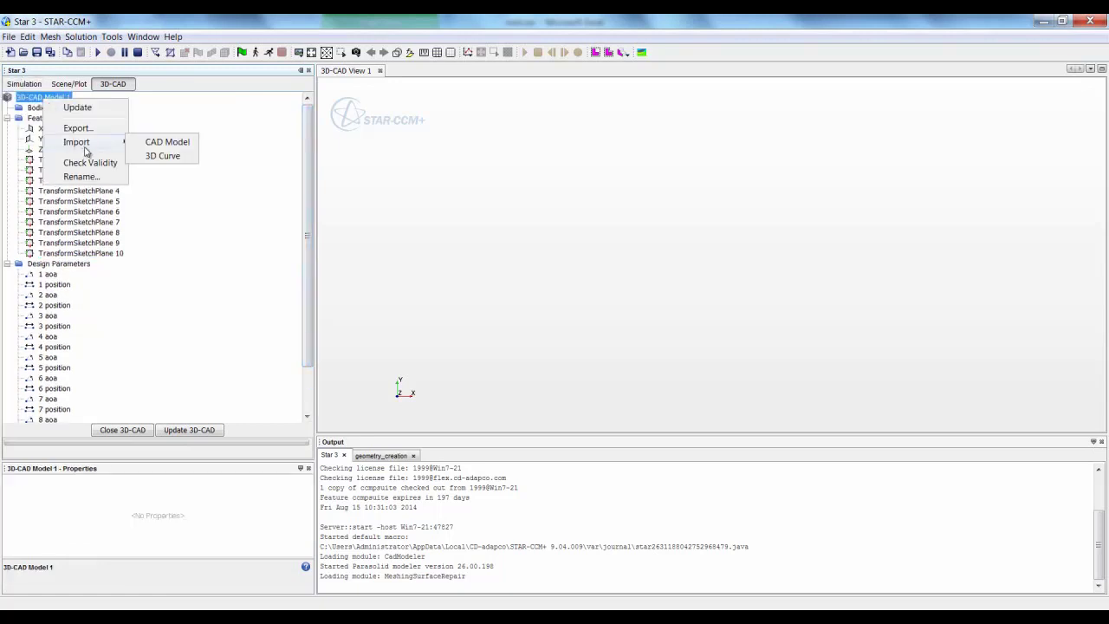
left_click(163, 156)
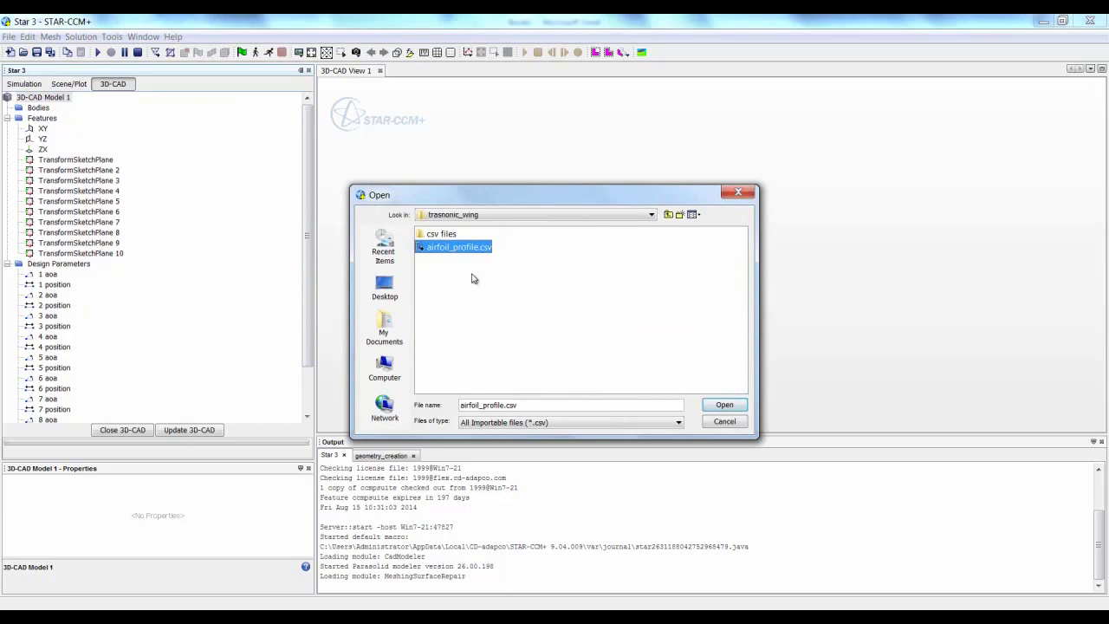
left_click(726, 407)
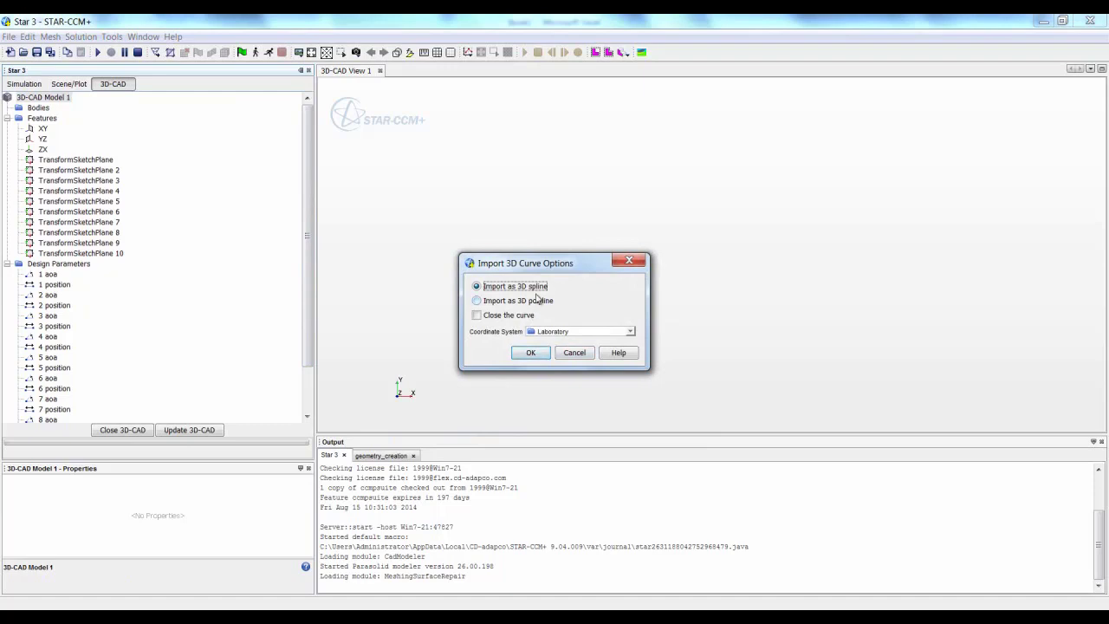
left_click(476, 301)
left_click(481, 316)
left_click(593, 338)
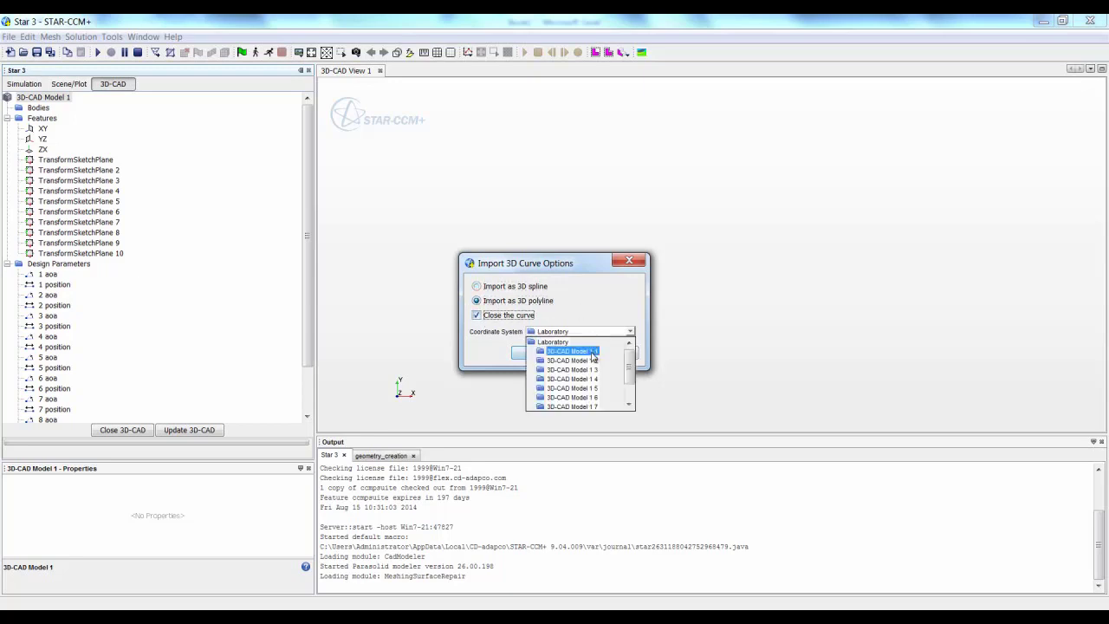
left_click(593, 352)
left_click(531, 352)
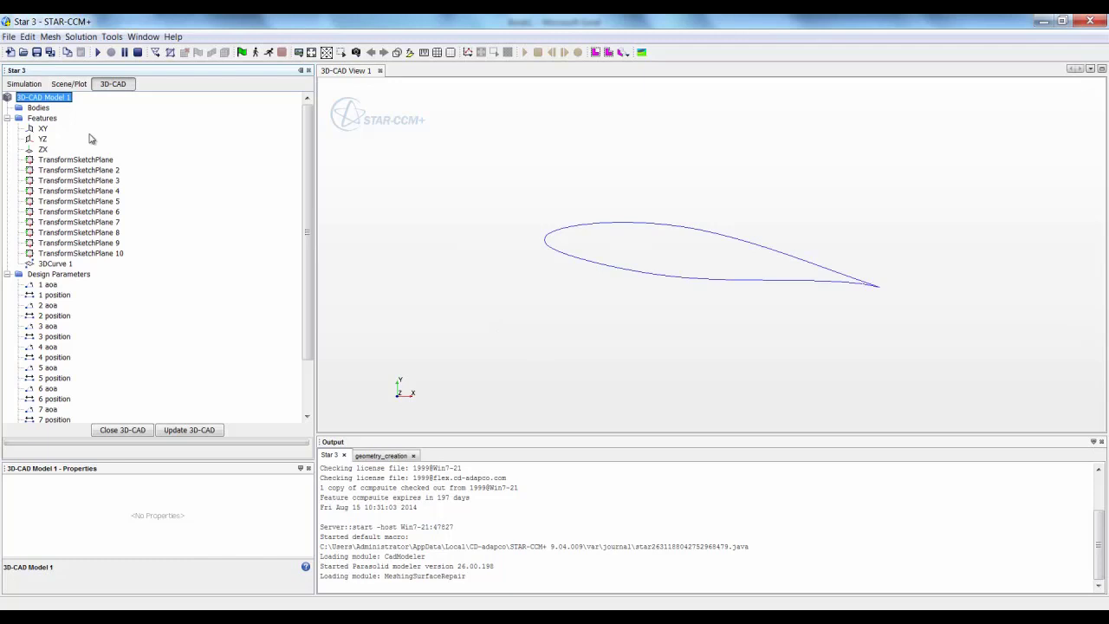
Import airfoil_profile.csv again as a closed polyline in 3D-CAD Model 1 2 coordinates
right_click(64, 98)
mouse_move(95, 141)
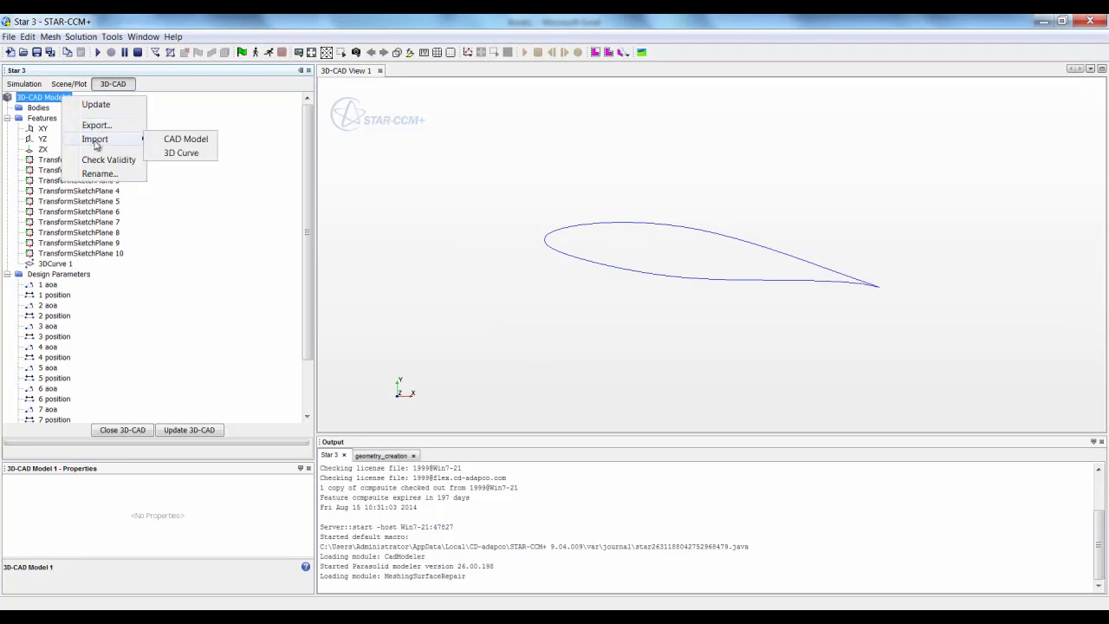
left_click(180, 152)
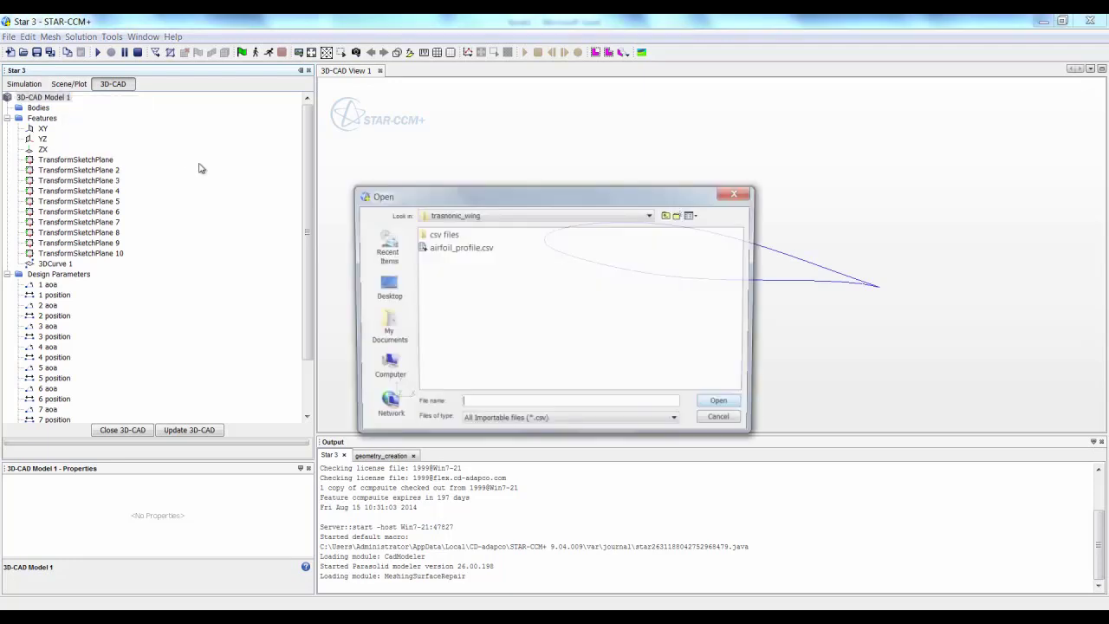
left_click(457, 248)
left_click(721, 405)
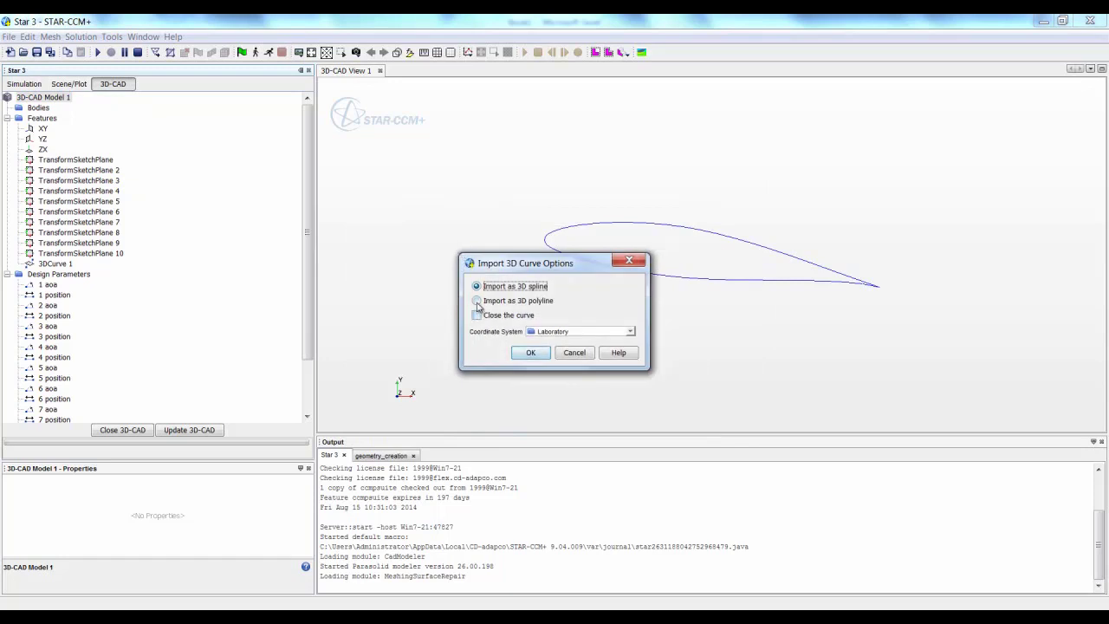
left_click(477, 300)
left_click(477, 316)
left_click(574, 331)
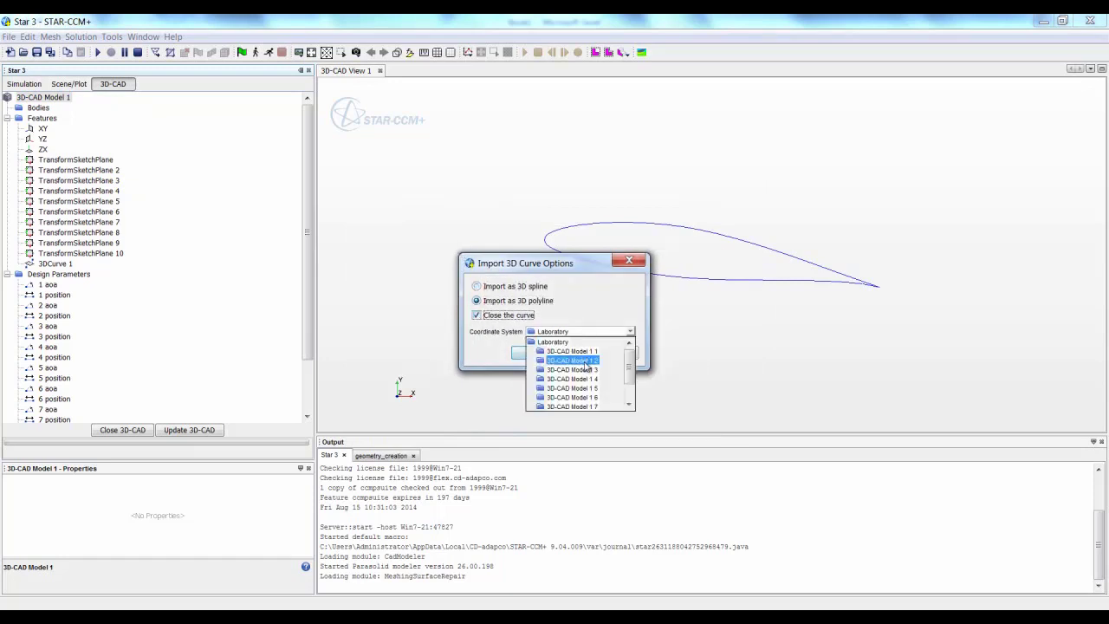
left_click(585, 362)
left_click(528, 352)
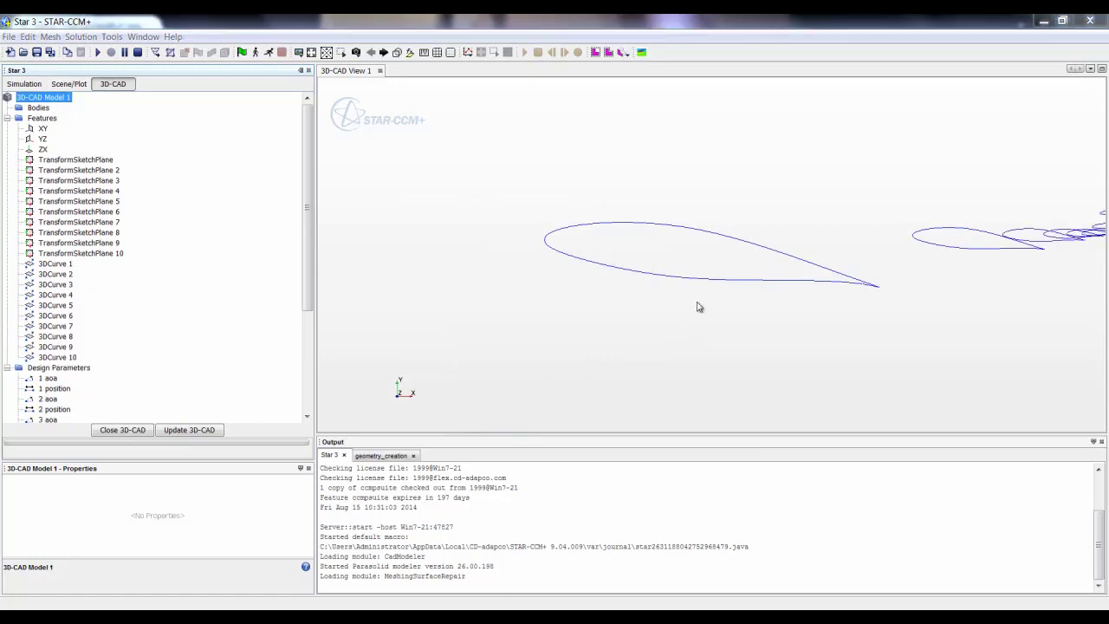
Extrude 3DCurve 1 into a separate solid with Body Interaction set to None
right_click(50, 268)
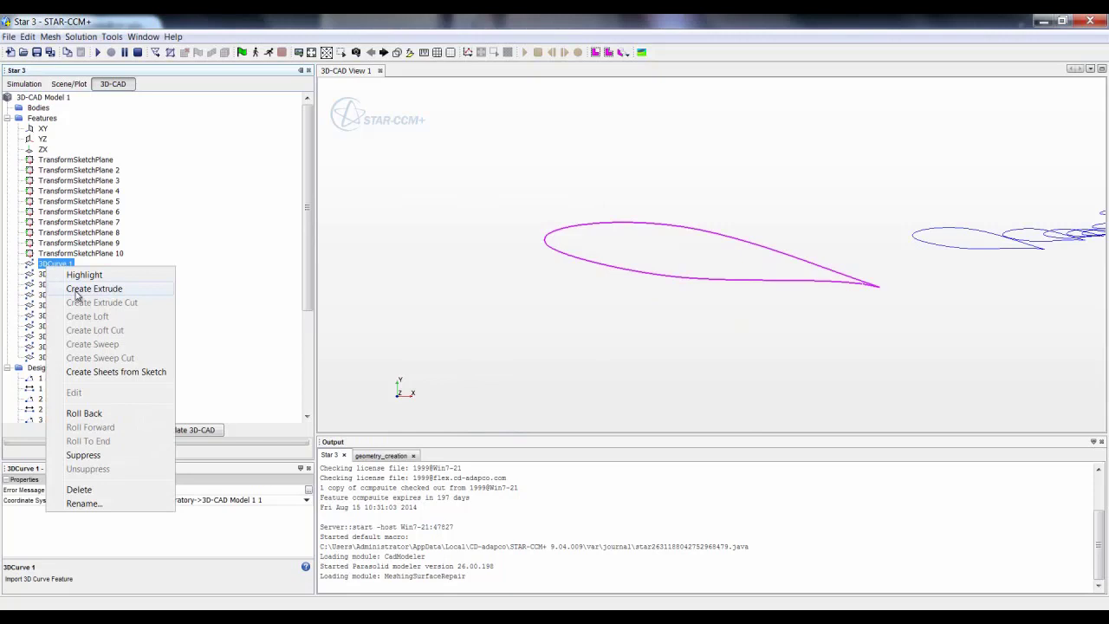
left_click(76, 295)
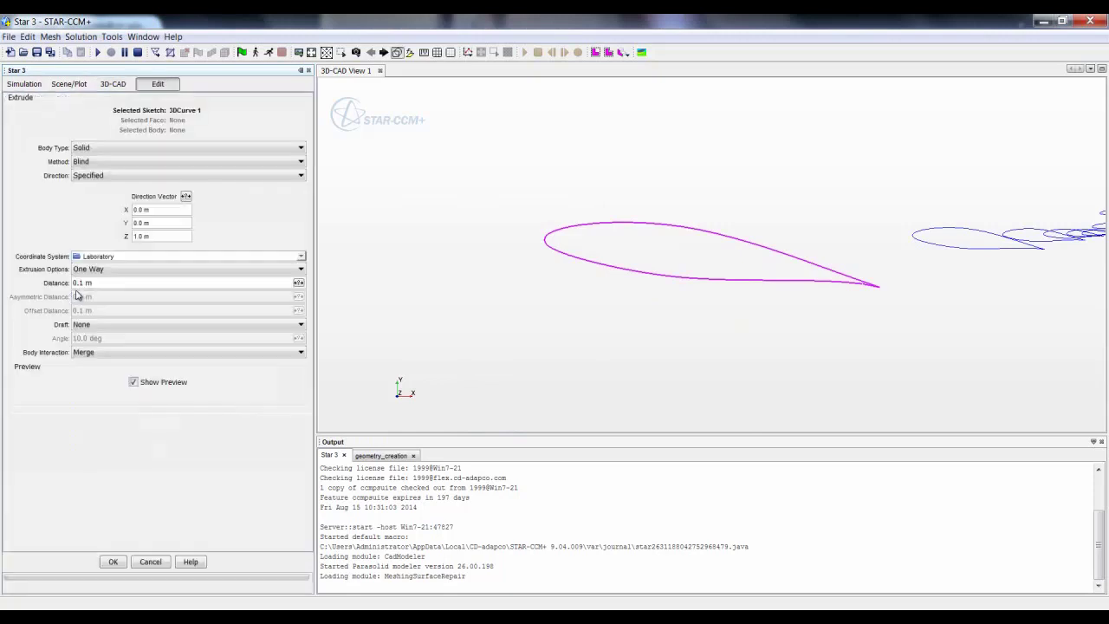
left_click(100, 355)
left_click(100, 372)
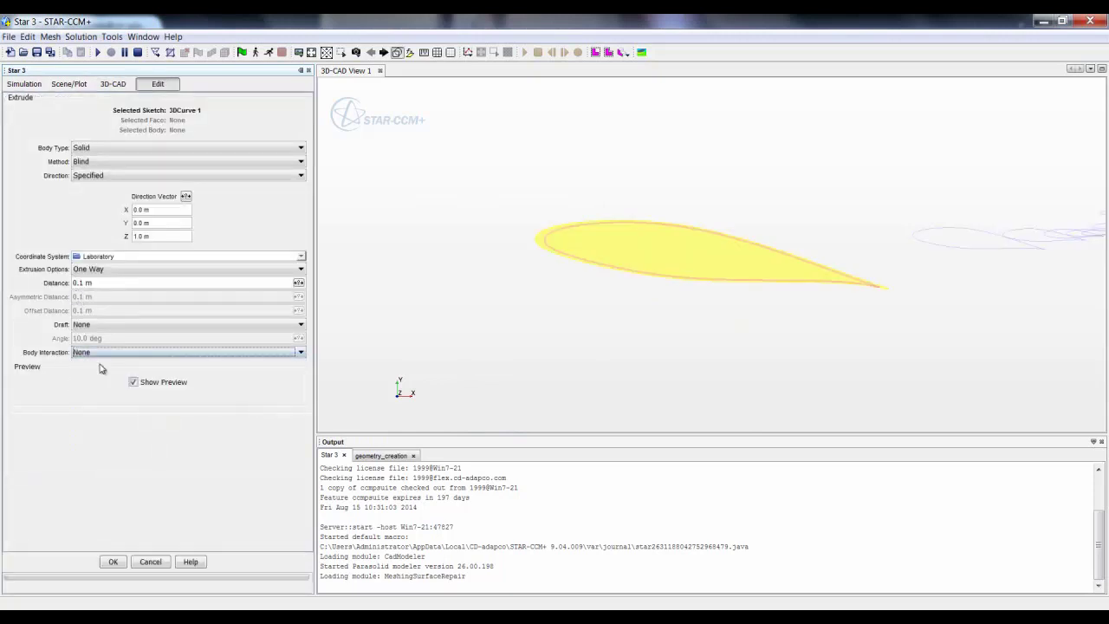
left_click_drag(713, 246, 655, 272)
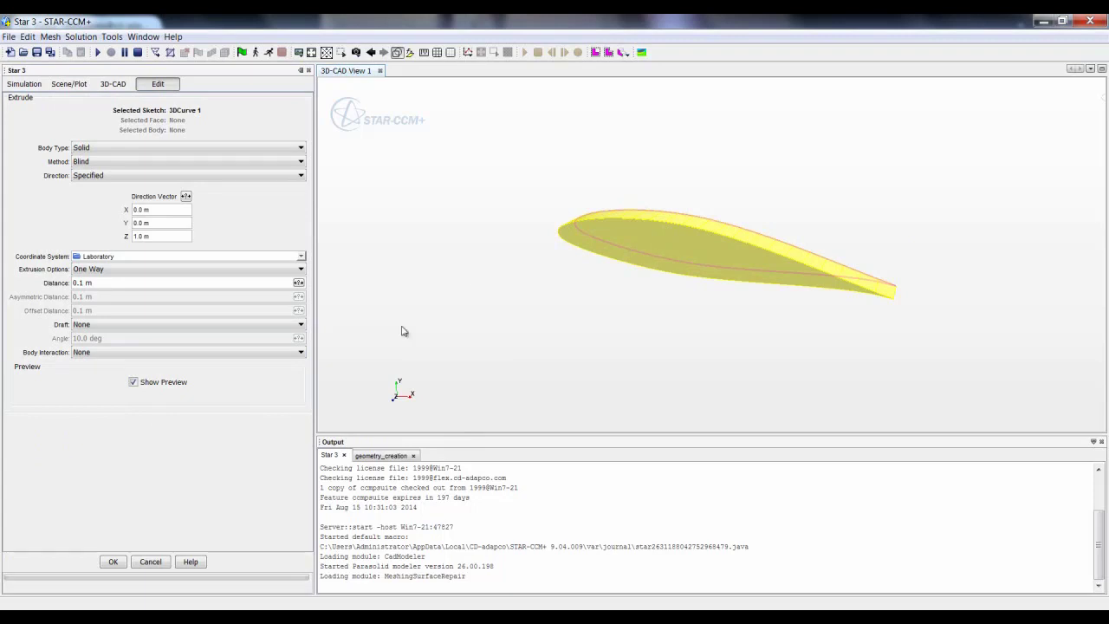
left_click(112, 561)
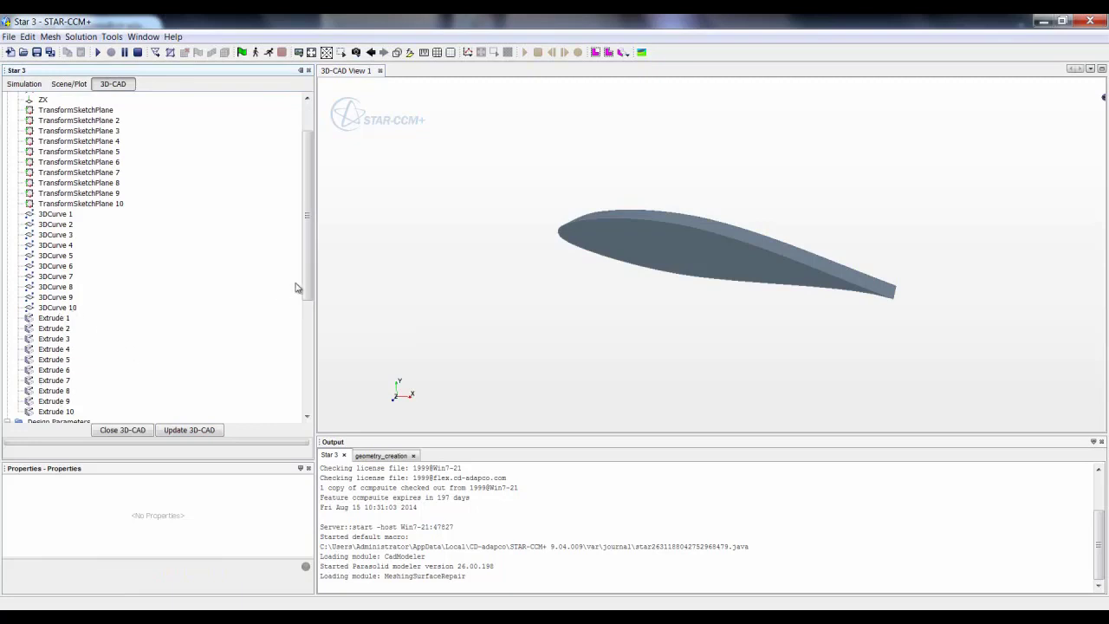
Apply a uniform scale factor of 13 to Body 1 using 3D-CAD Model 1 1 coordinates
scroll(260, 242, "up", 2)
left_click(6, 107)
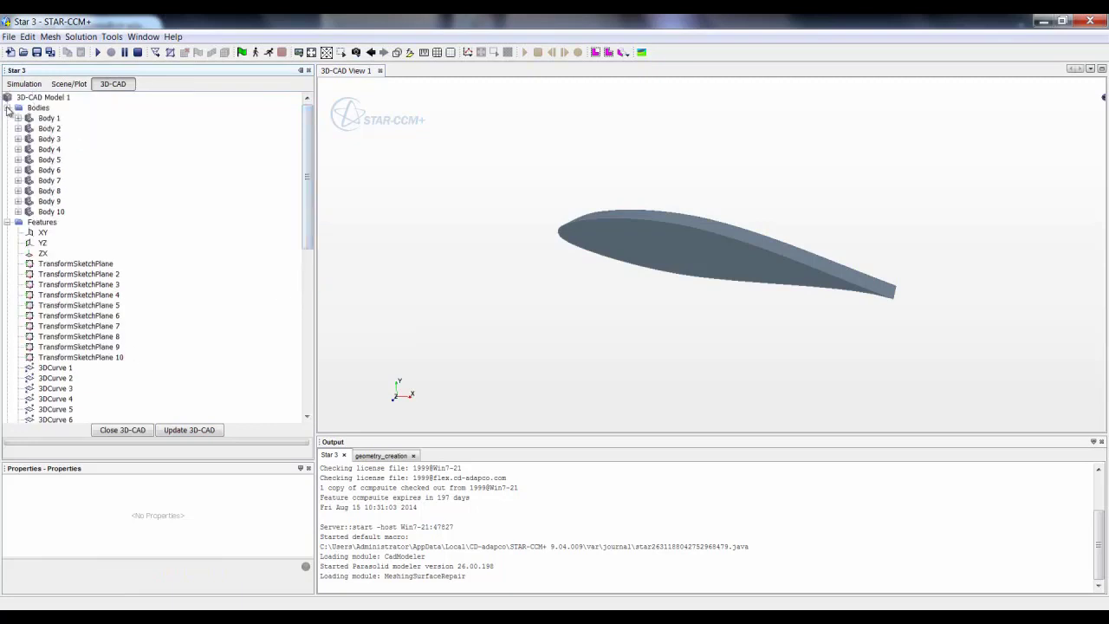
left_click(52, 119)
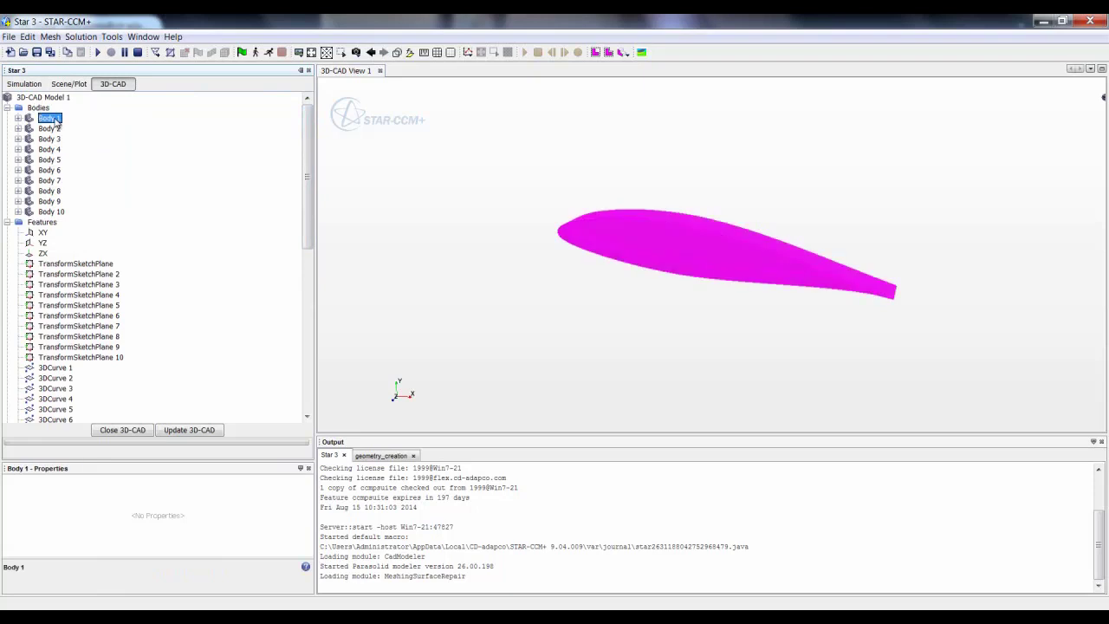
right_click(52, 119)
mouse_move(97, 162)
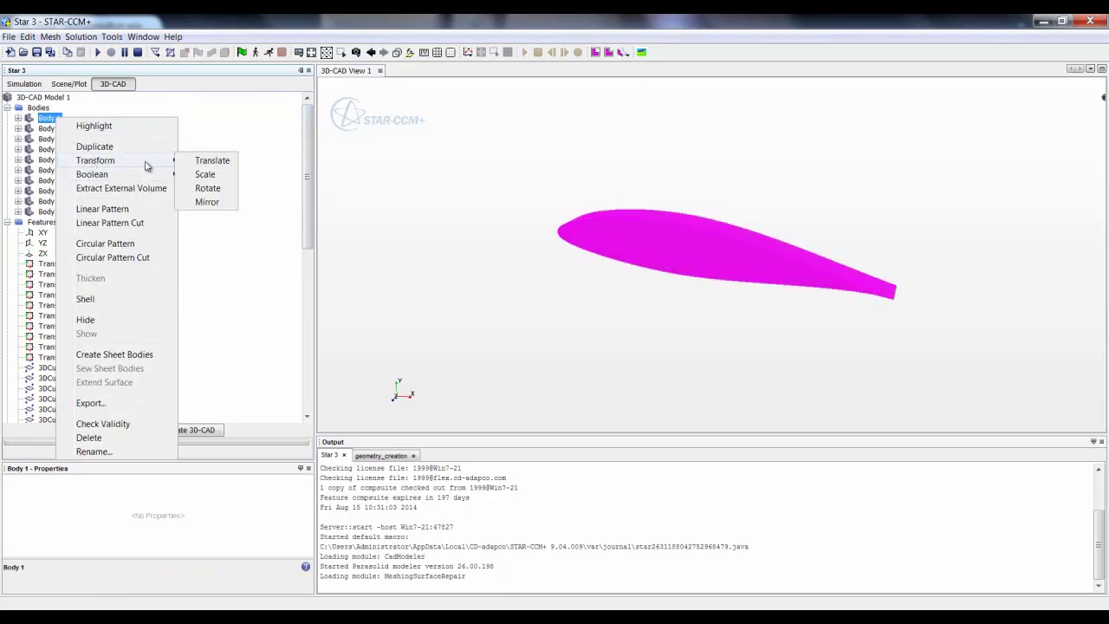
left_click(222, 175)
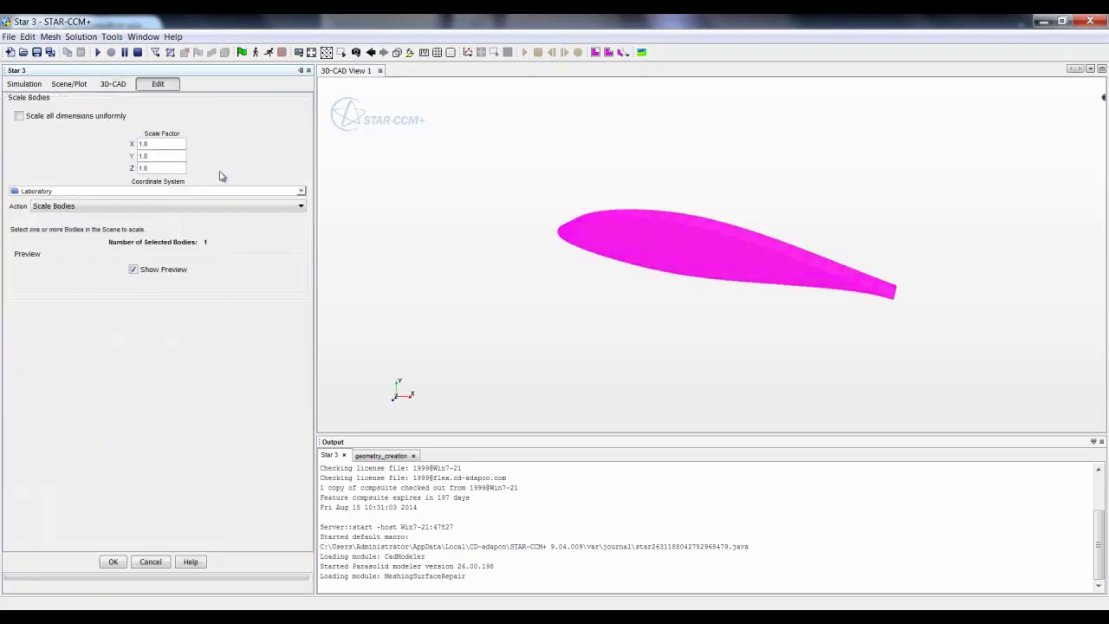
left_click(19, 116)
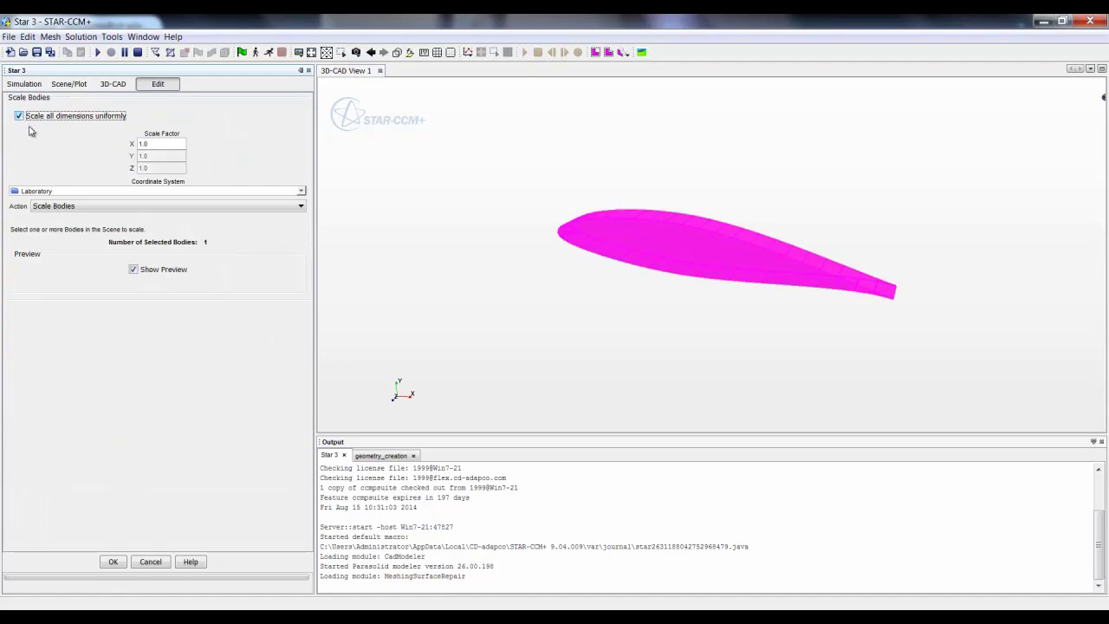
left_click(166, 144)
left_click(97, 192)
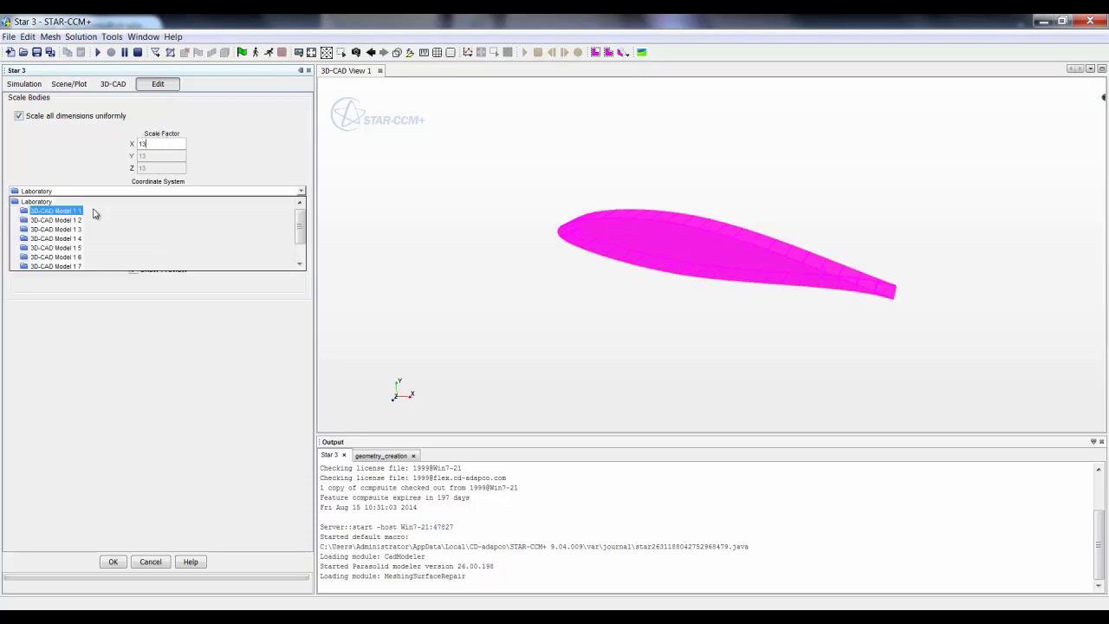
left_click(95, 214)
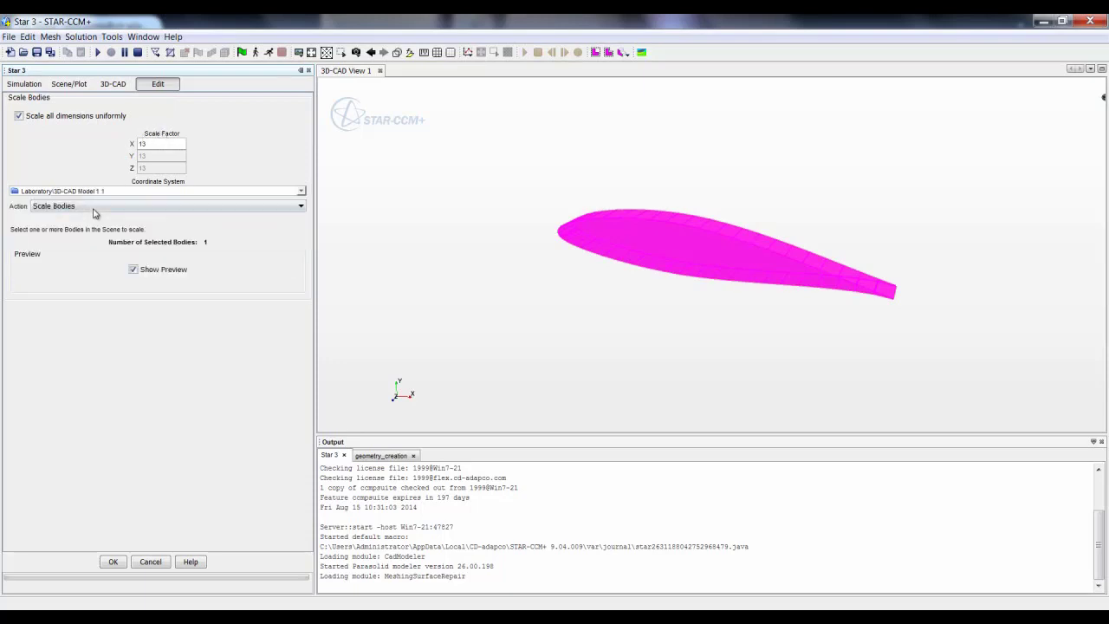
left_click(121, 563)
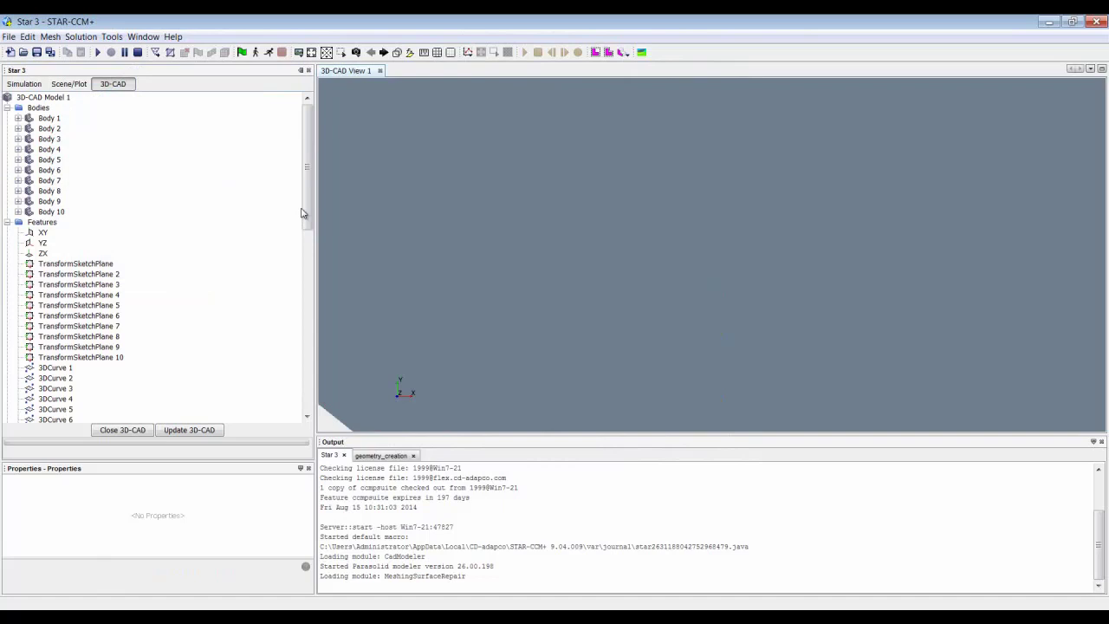
Create FaceSketch 1 from the edges of the first airfoil's end face
left_click_drag(303, 210, 304, 295)
scroll(151, 364, "down", 2)
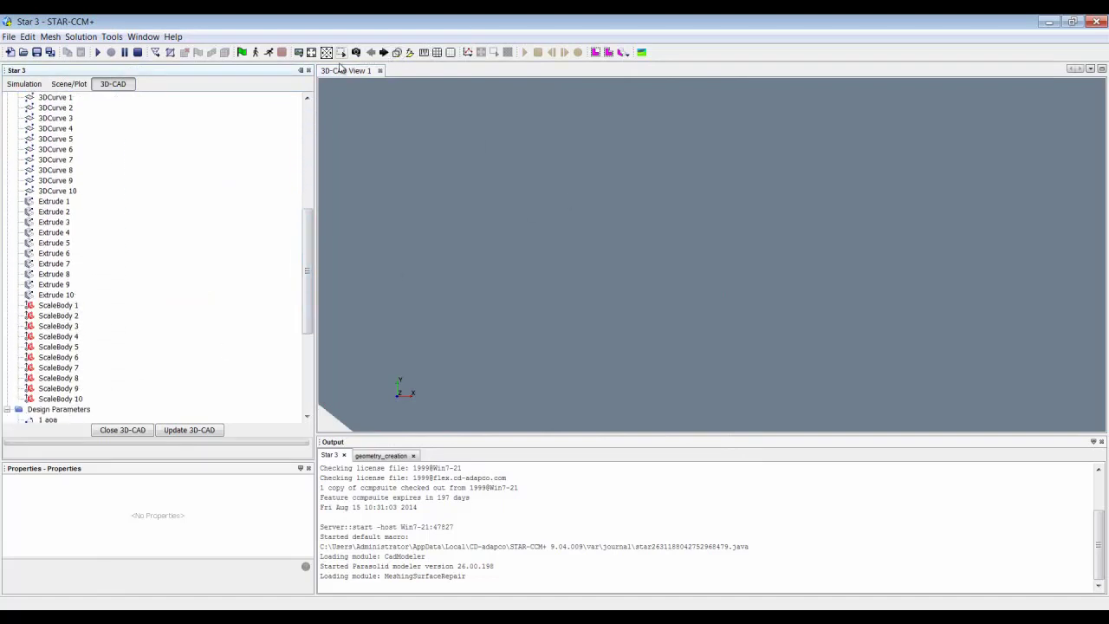
left_click(312, 53)
left_click_drag(705, 240, 655, 260)
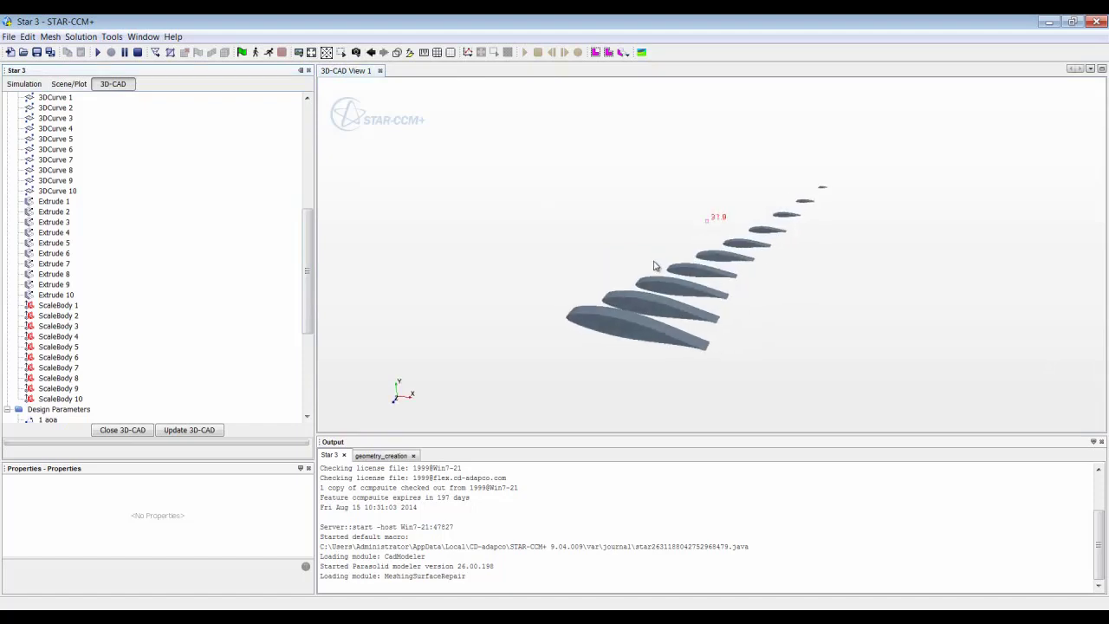
left_click_drag(637, 334, 698, 272)
scroll(708, 251, "up", 3)
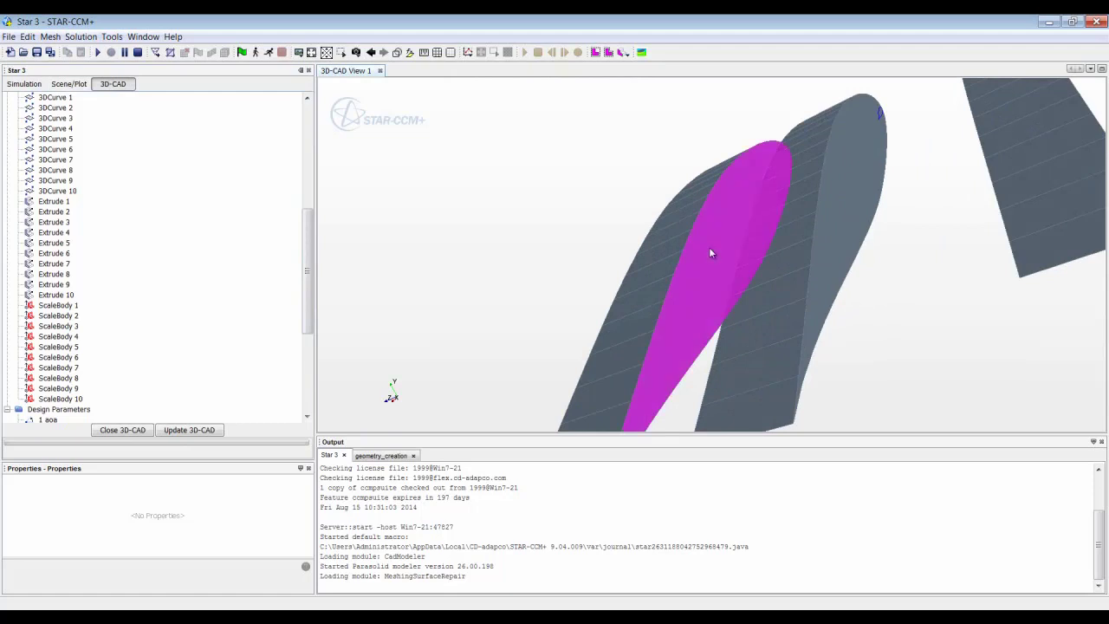
right_click(708, 247)
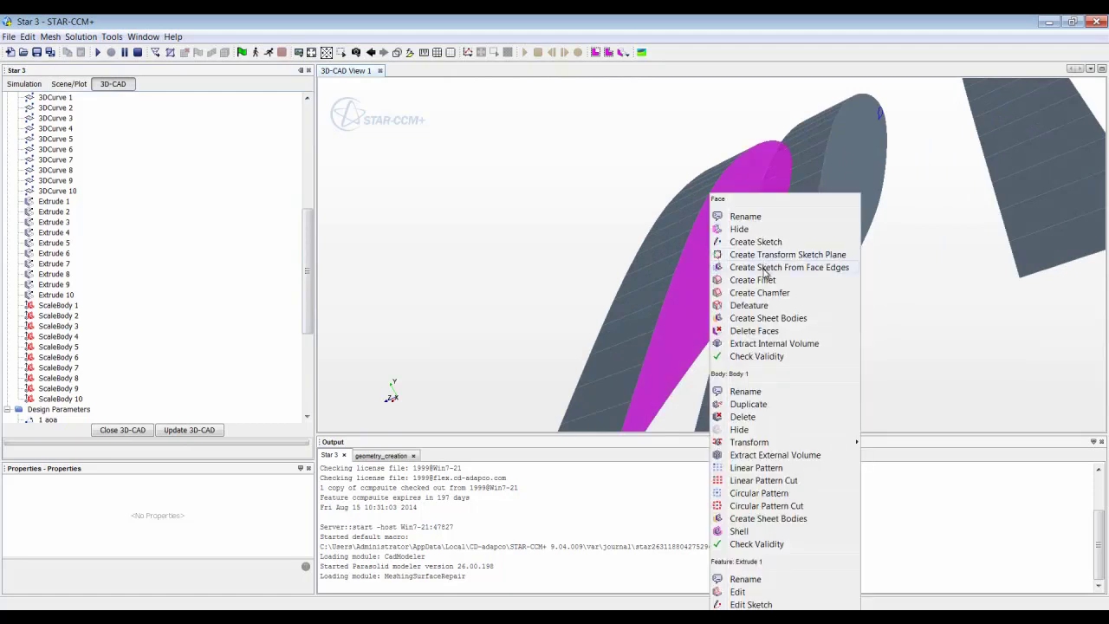
left_click(763, 268)
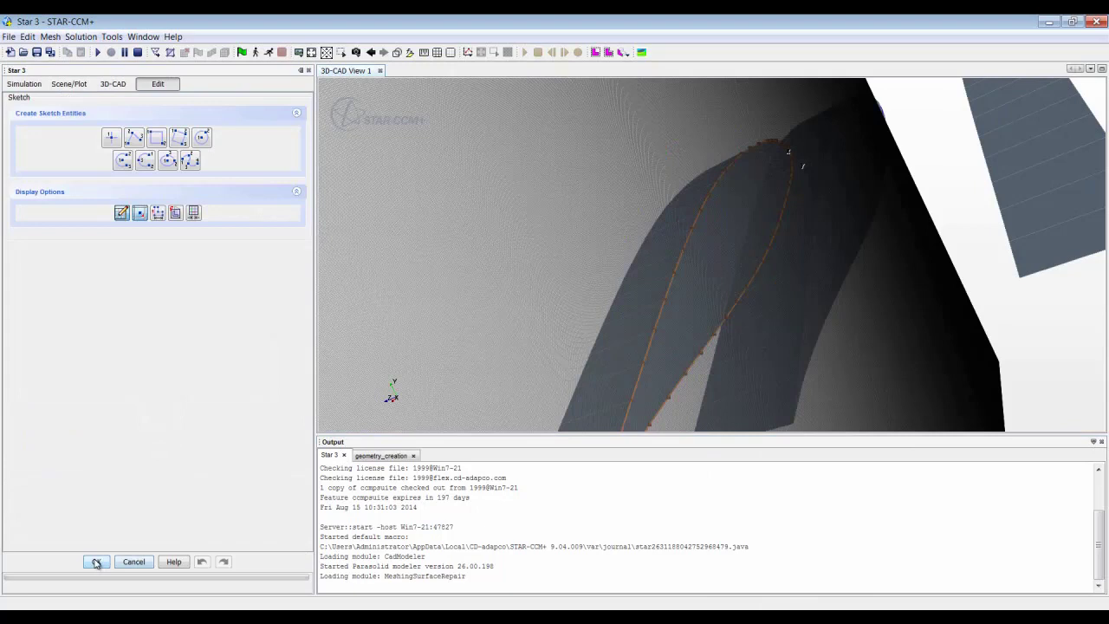
left_click(96, 563)
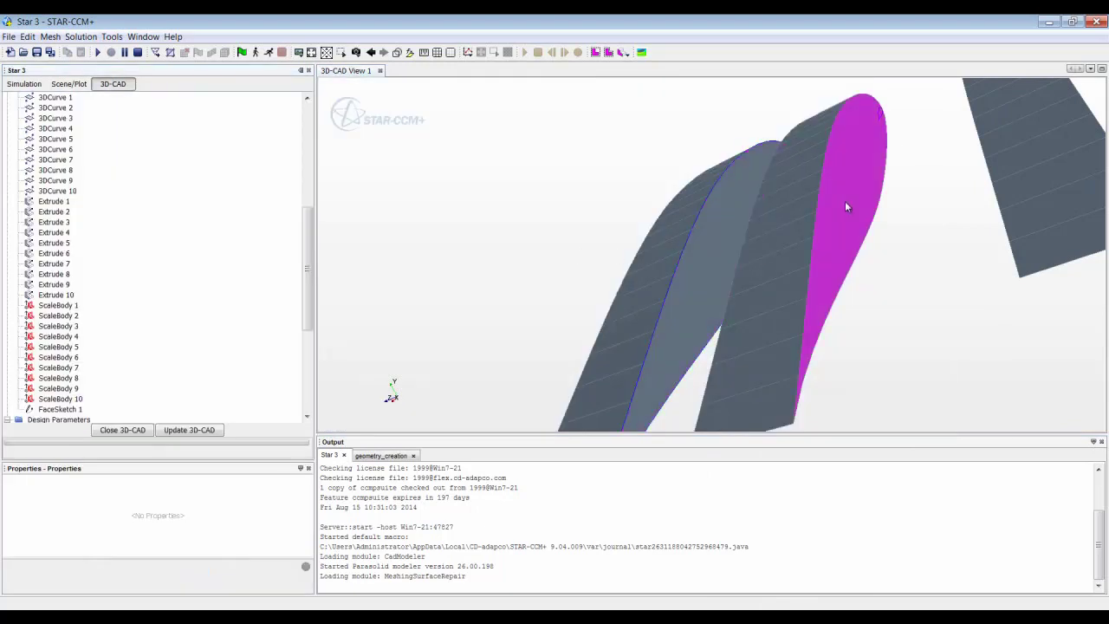
Sketch the next airfoil end face, then select FaceSketch 1 through FaceSketch 4
right_click(846, 206)
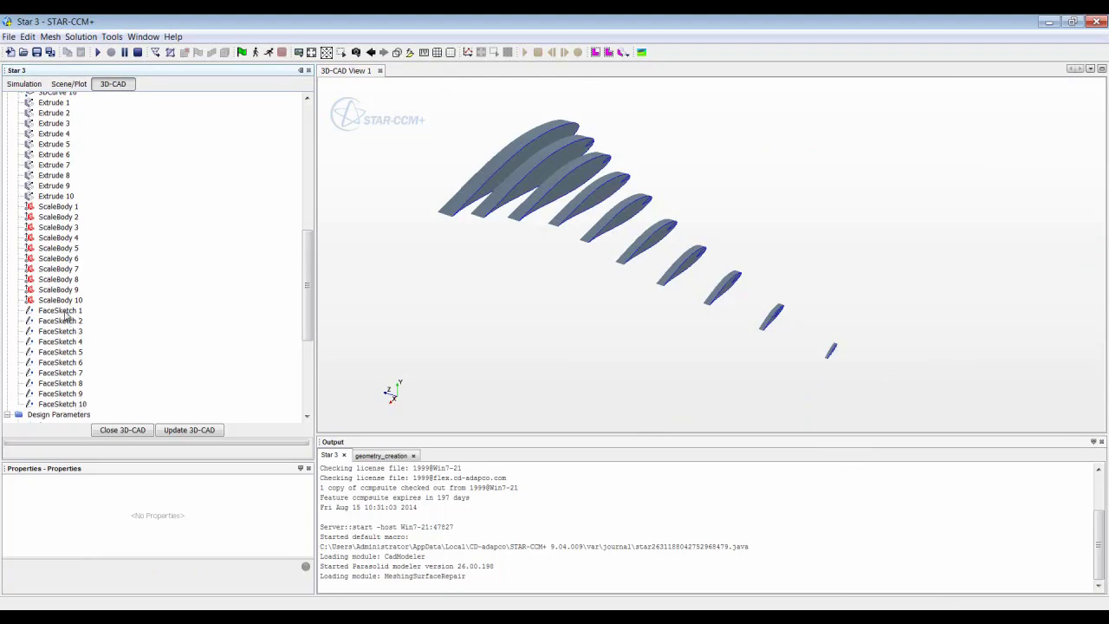
left_click(60, 310)
left_click(71, 342, "shift")
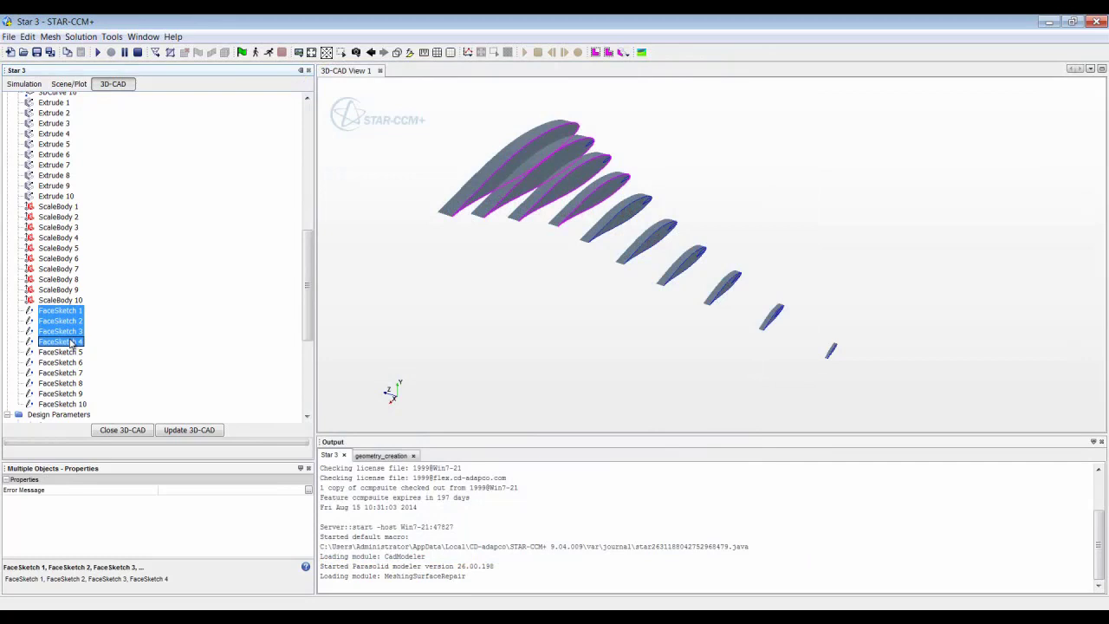
Loft FaceSketch 1–4 as a separate body, with no end normals and manually matched vertices
right_click(71, 342)
left_click(147, 401)
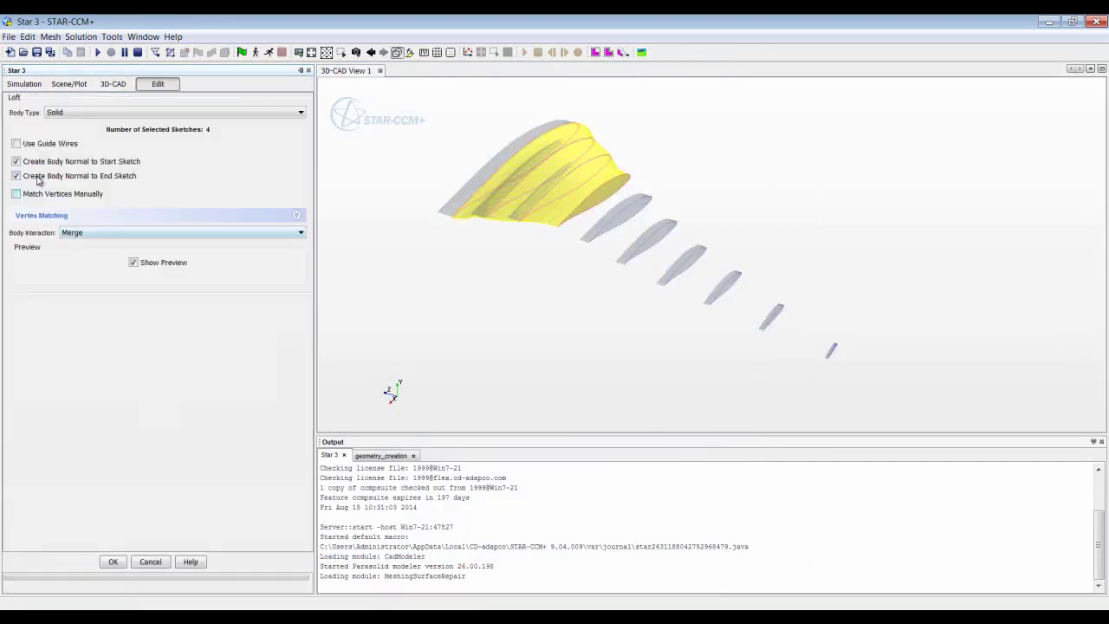
left_click(15, 161)
left_click(15, 175)
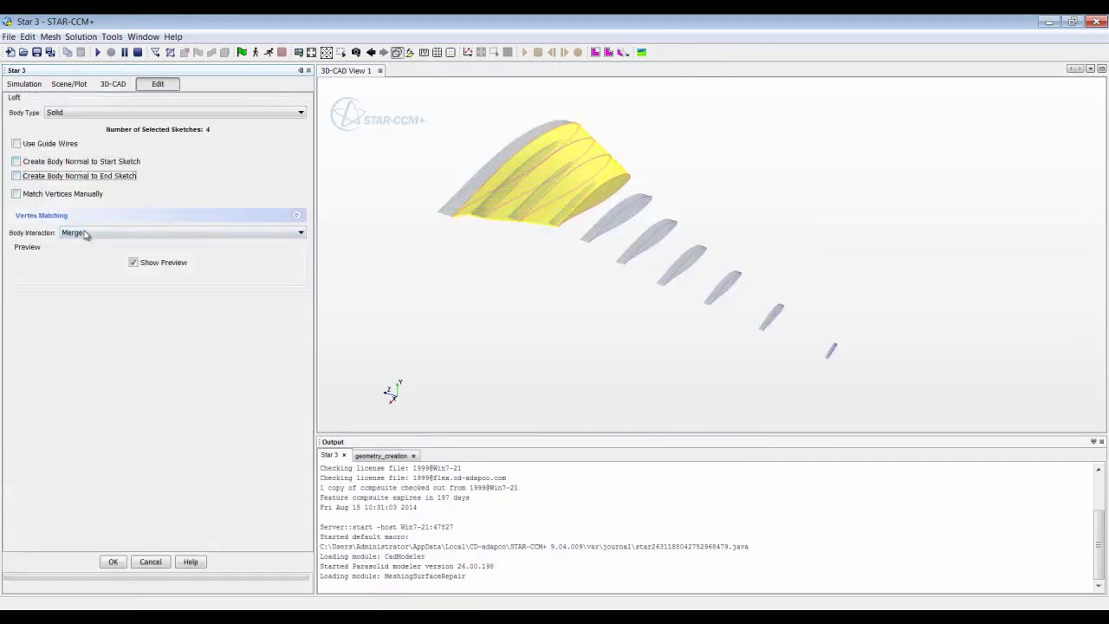
left_click(84, 234)
left_click(73, 243)
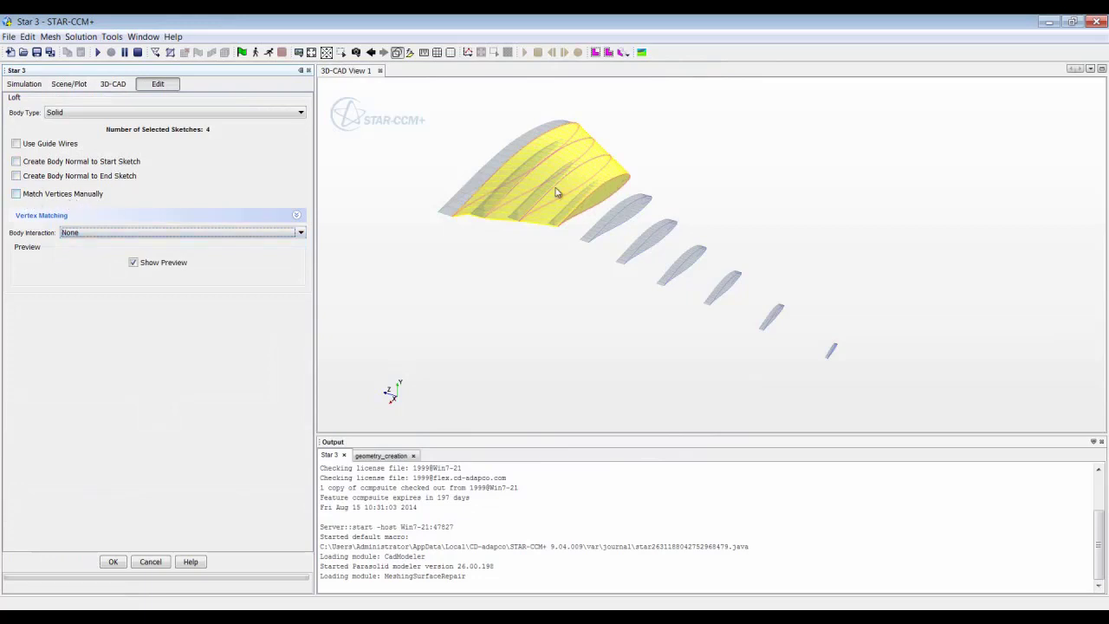
left_click_drag(507, 201, 500, 223)
scroll(520, 199, "up", 6)
scroll(587, 210, "up", 8)
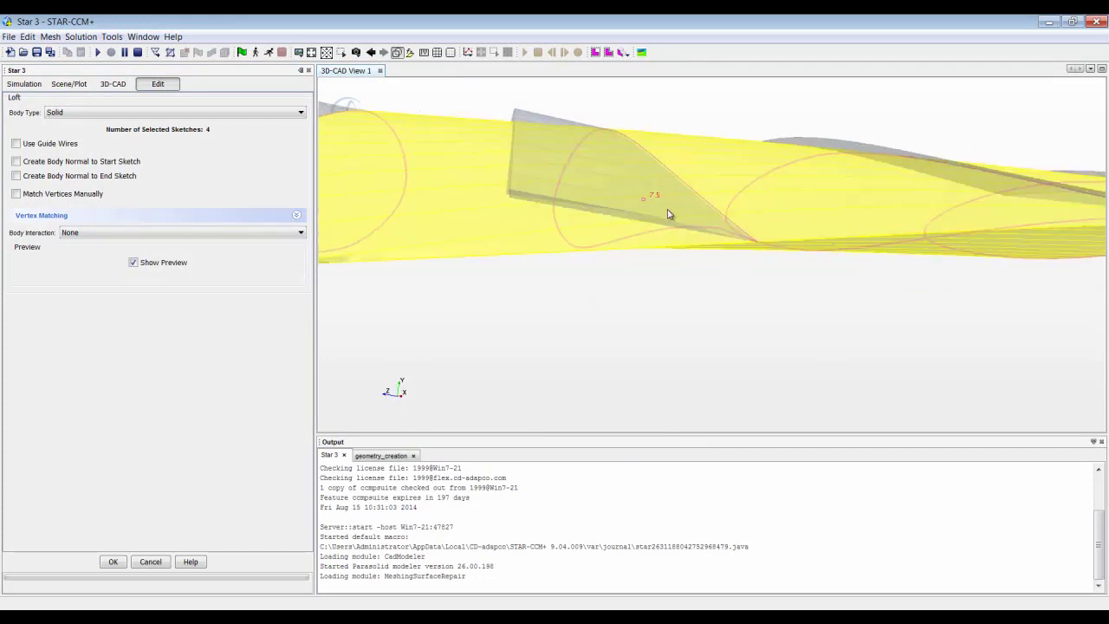
left_click_drag(763, 265, 589, 292)
left_click(16, 193)
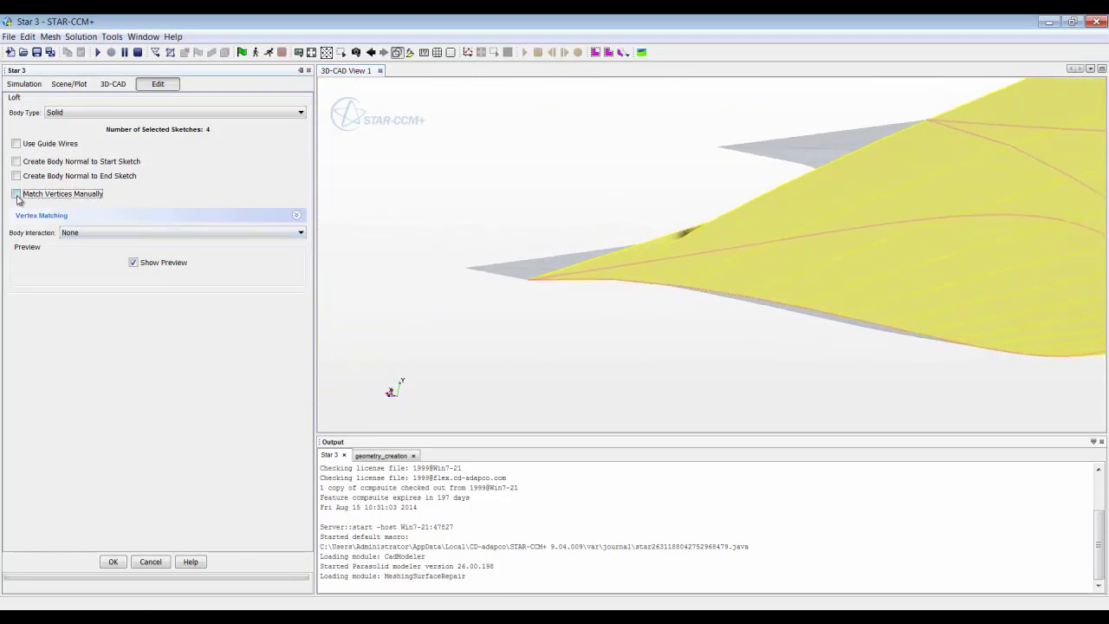
left_click_drag(658, 252, 745, 336)
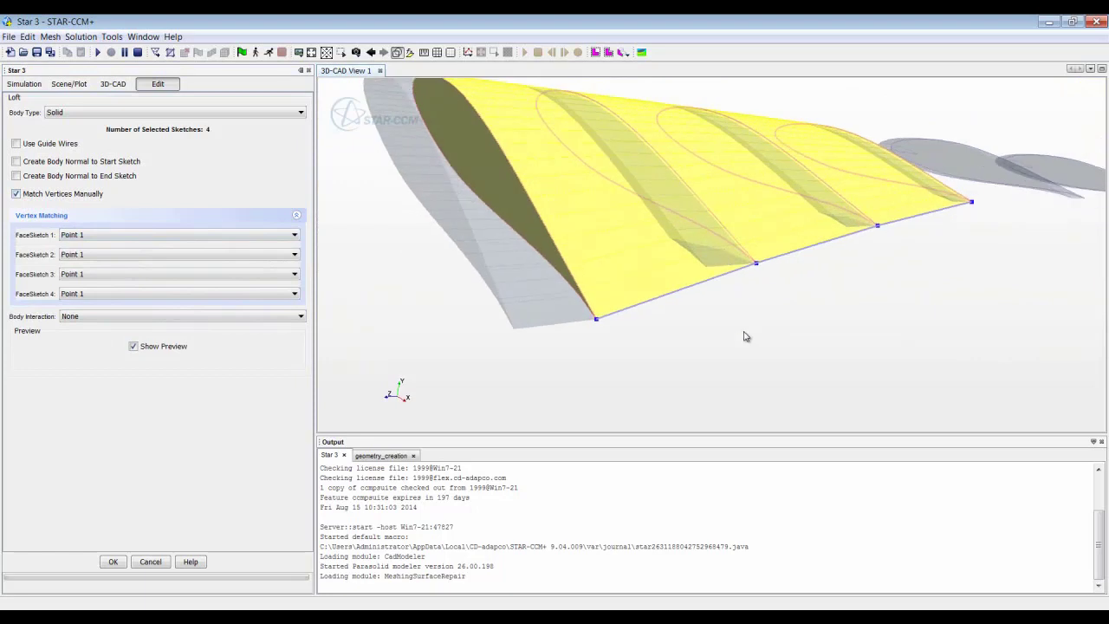
left_click(116, 563)
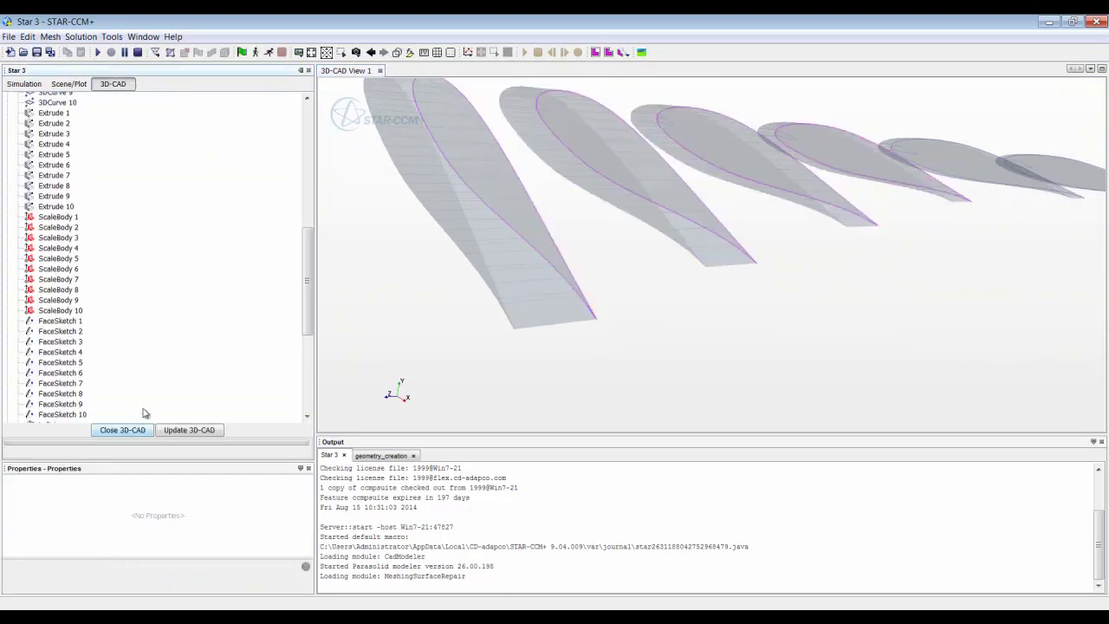
Loft FaceSketch 4–10 as a second separate body, with no start normal and manually matched vertices
left_click(68, 354)
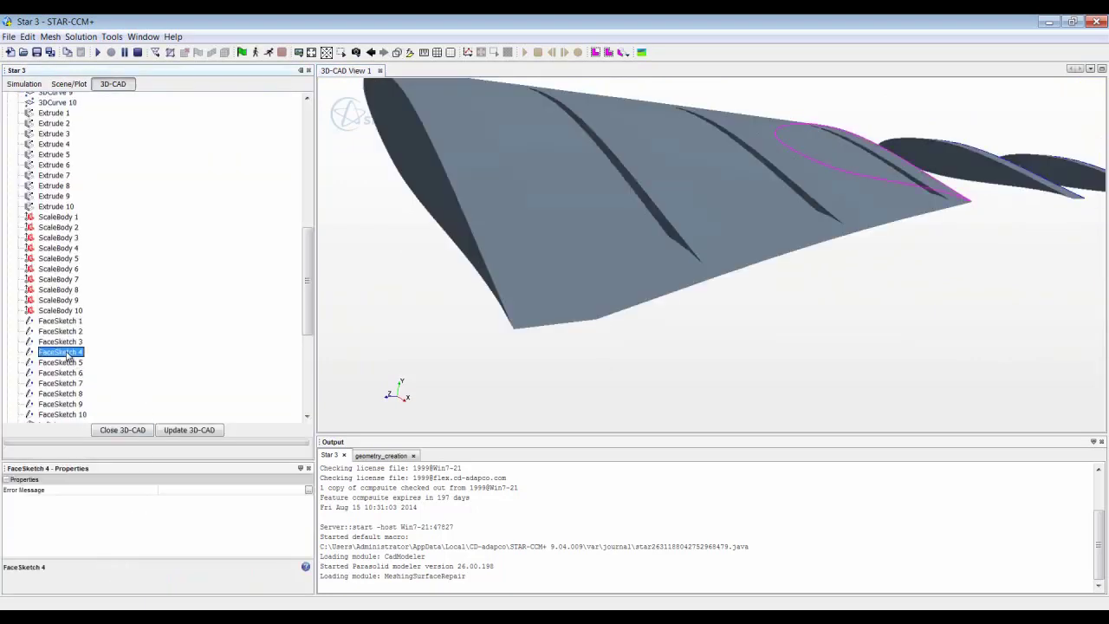
left_click(63, 414, "shift")
right_click(75, 417)
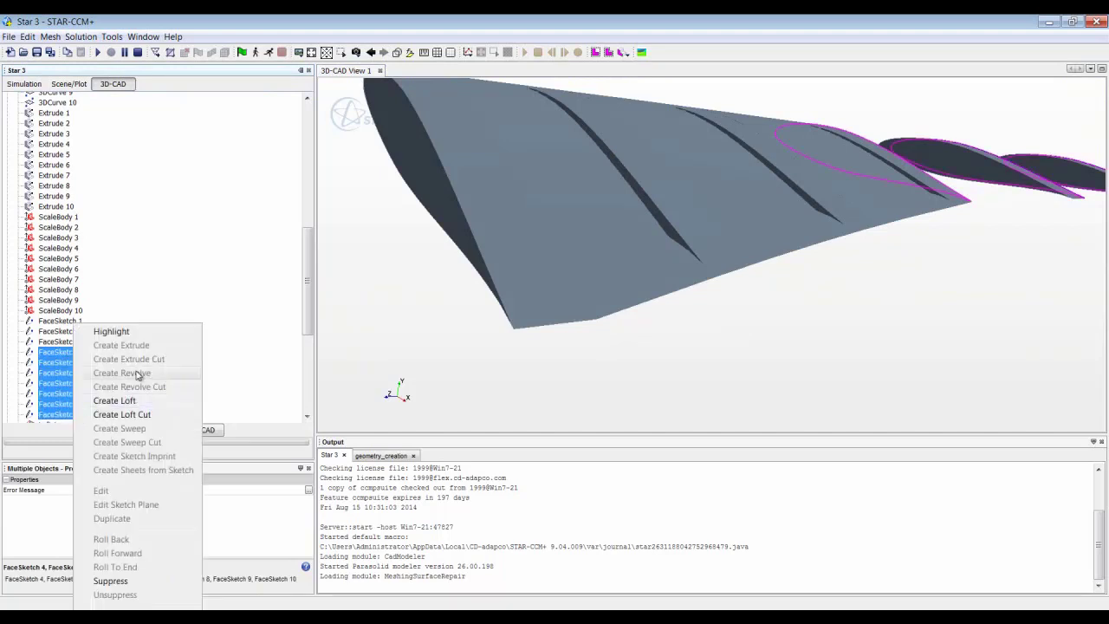
key("Escape")
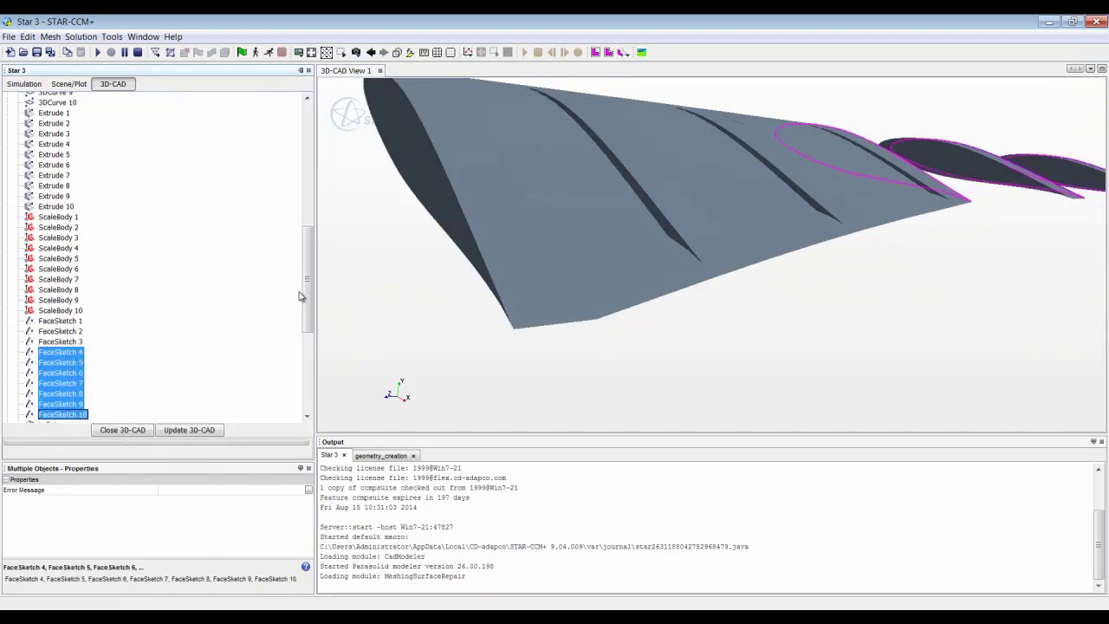
left_click(19, 166)
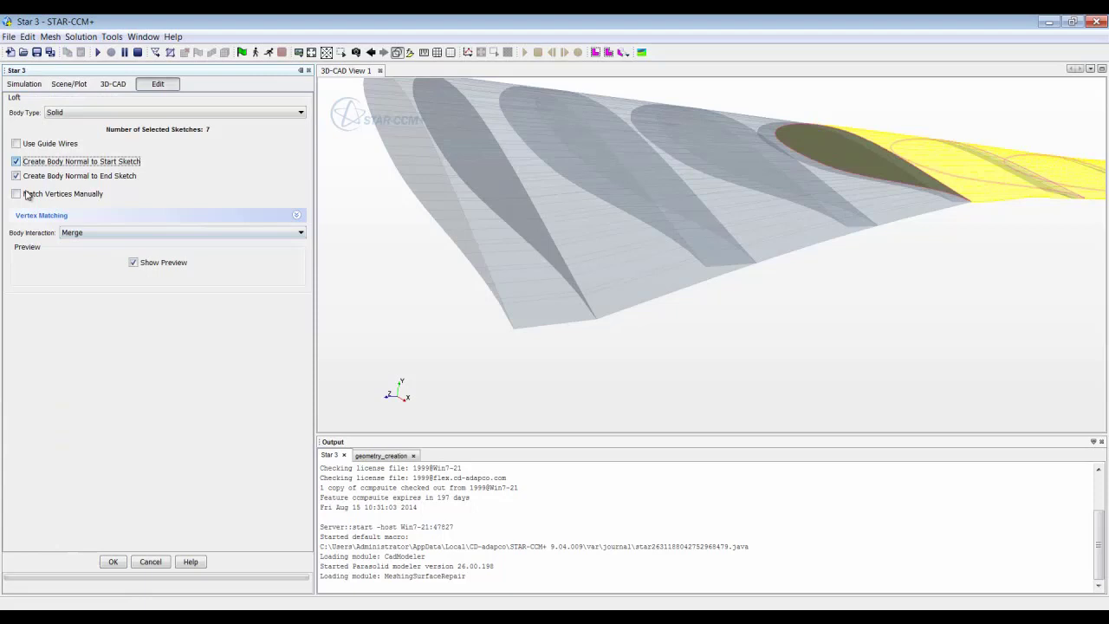
left_click(17, 194)
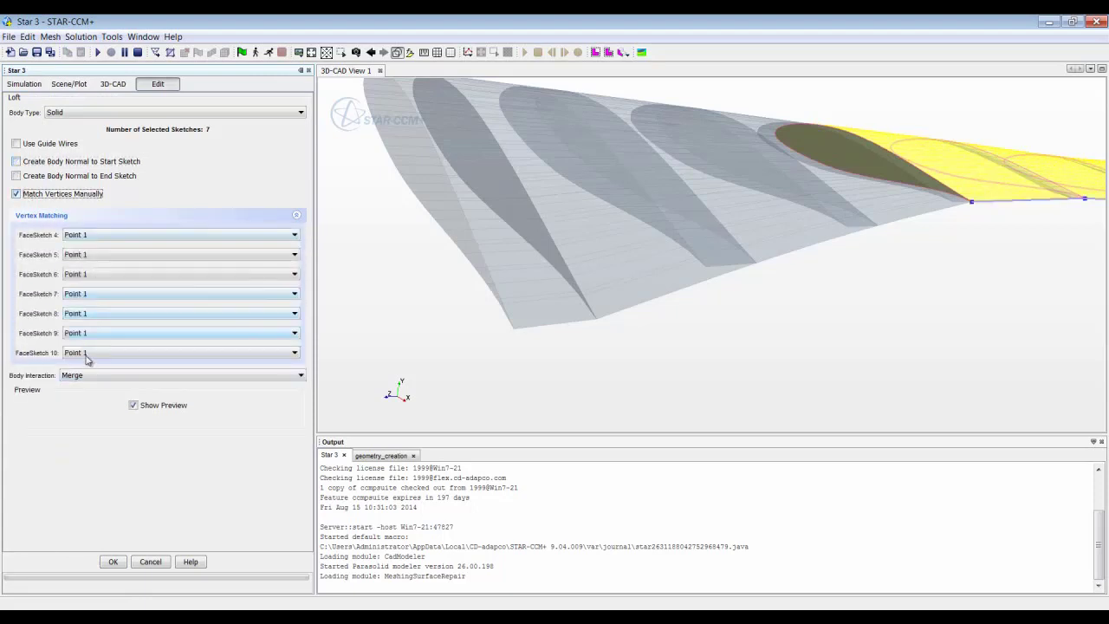
left_click(86, 375)
left_click(91, 403)
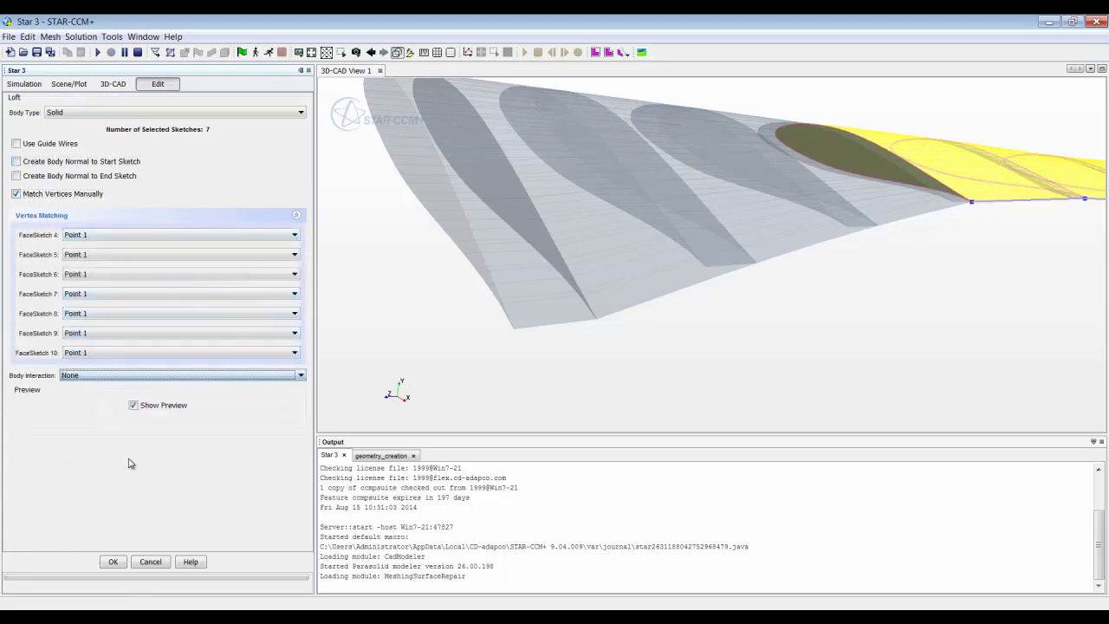
left_click(113, 562)
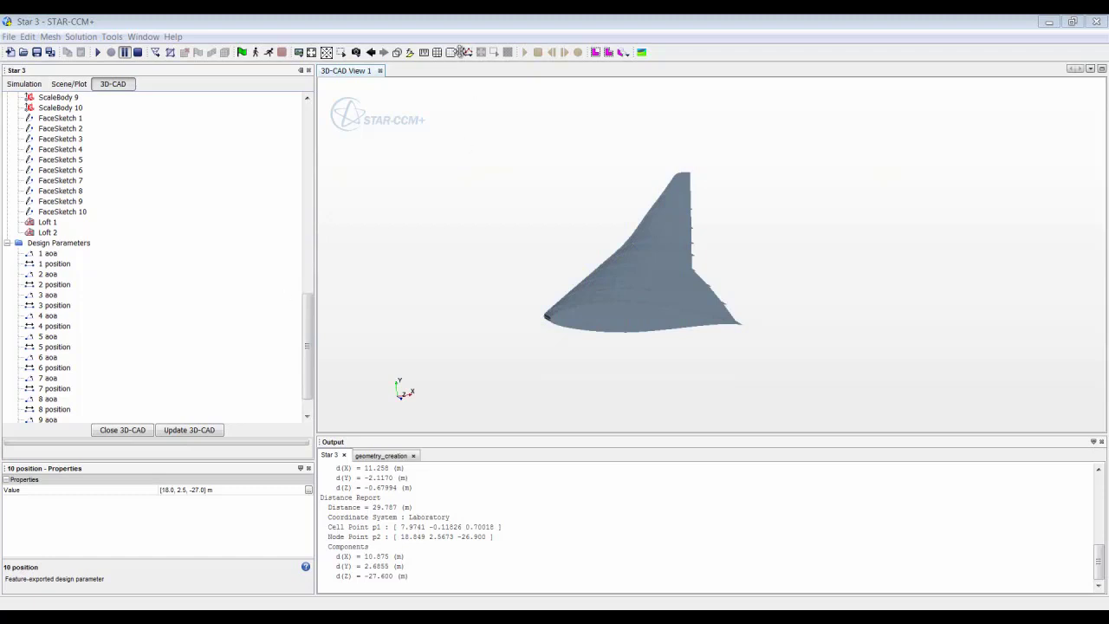
Measure the distance from wing root to wing tip, which reads 31.248 m
left_click(423, 52)
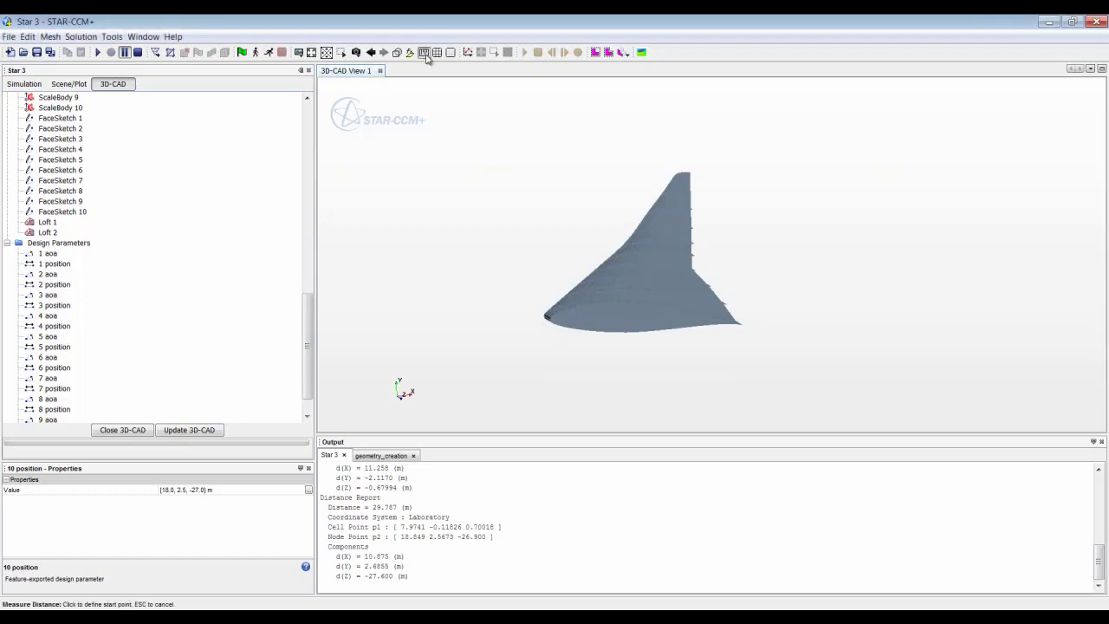
left_click(627, 302)
left_click(681, 176)
left_click(483, 232)
scroll(130, 193, "up", 15)
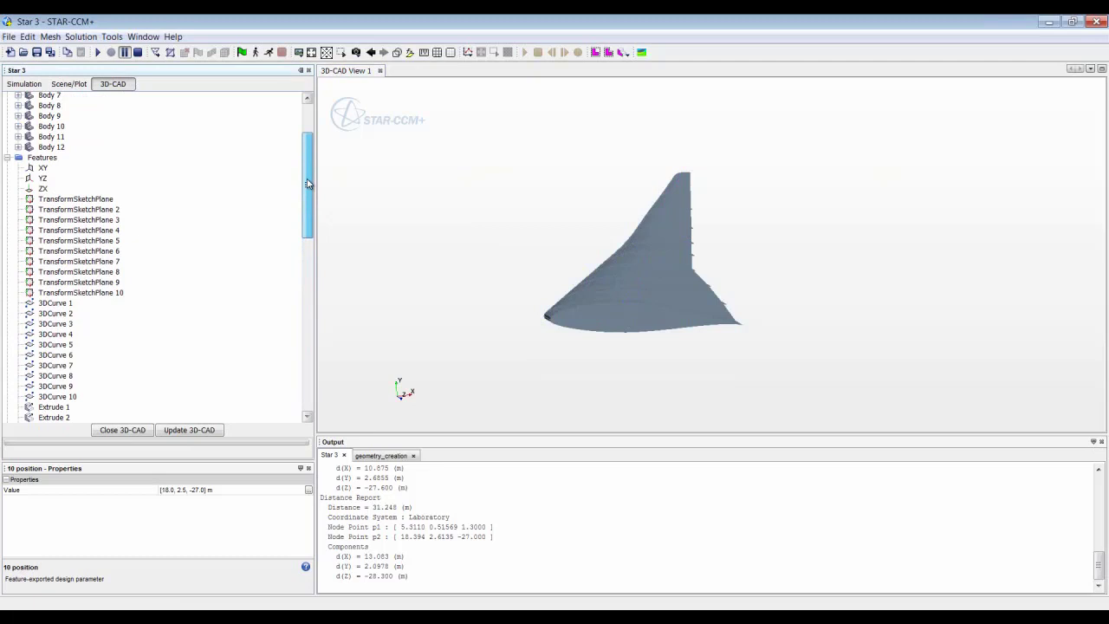
Start an XY-plane sketch and draw vertical lines up and down from the origin
right_click(48, 172)
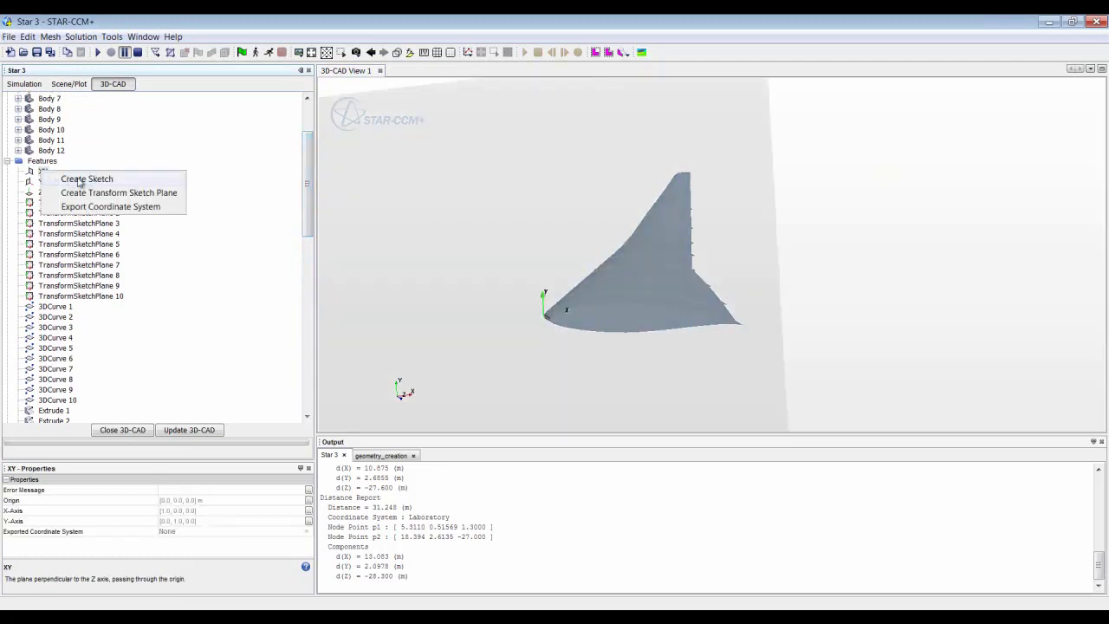
left_click(87, 180)
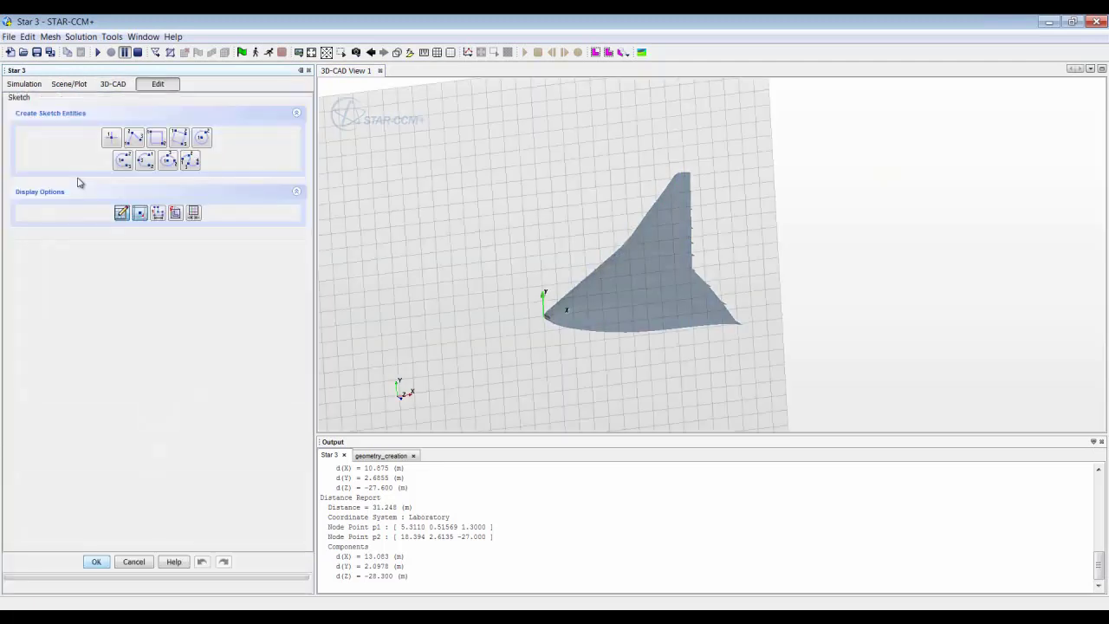
left_click(176, 214)
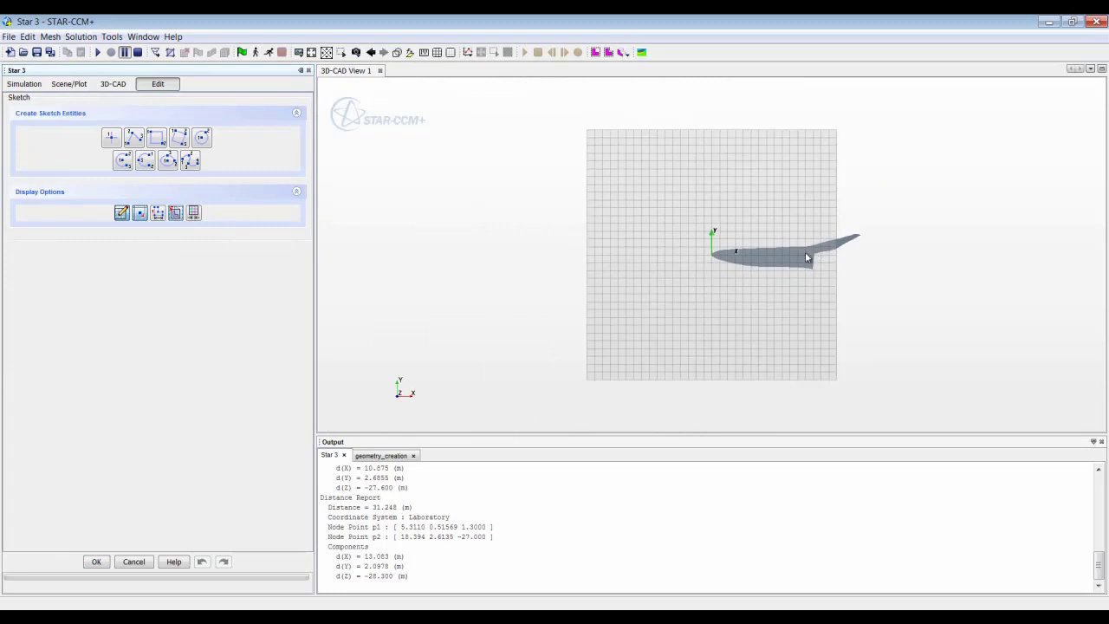
scroll(779, 251, "up", 3)
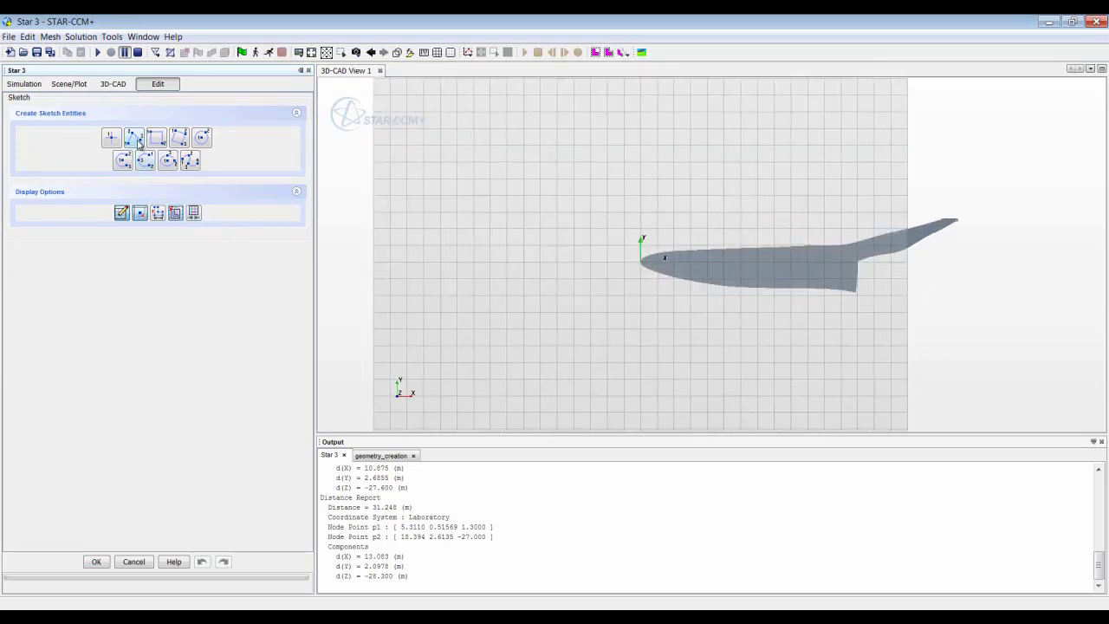
left_click(135, 138)
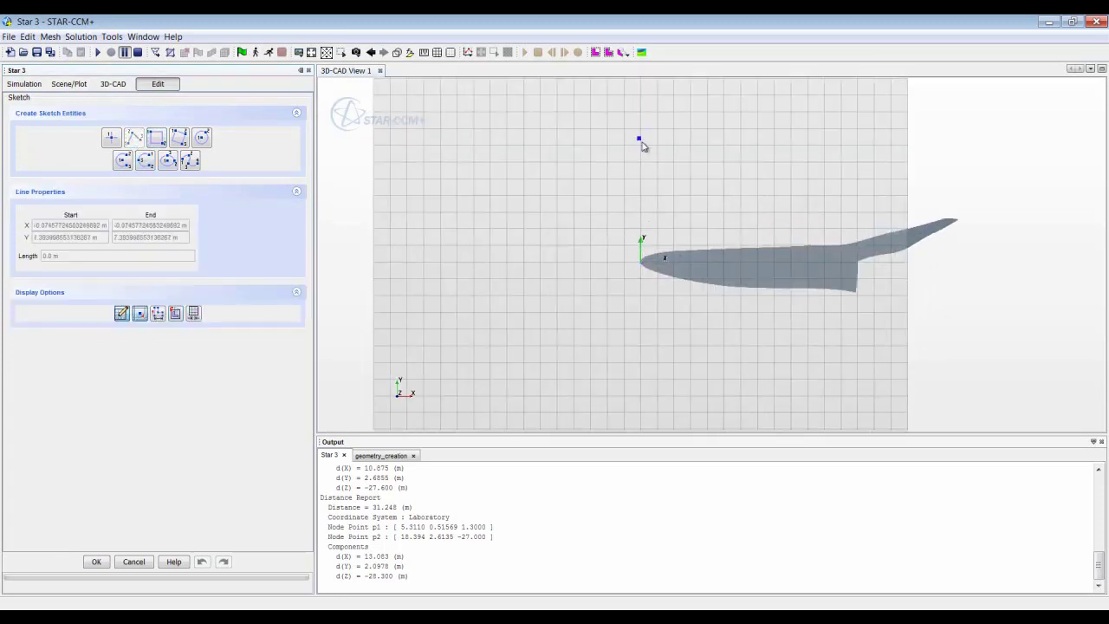
left_click(641, 260)
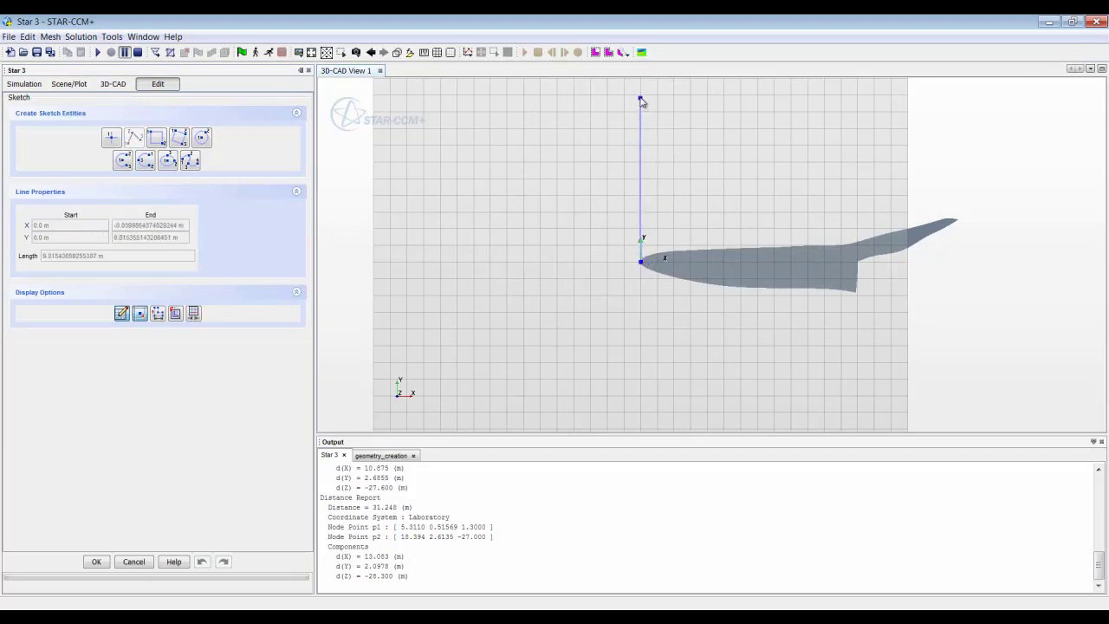
left_click(641, 96)
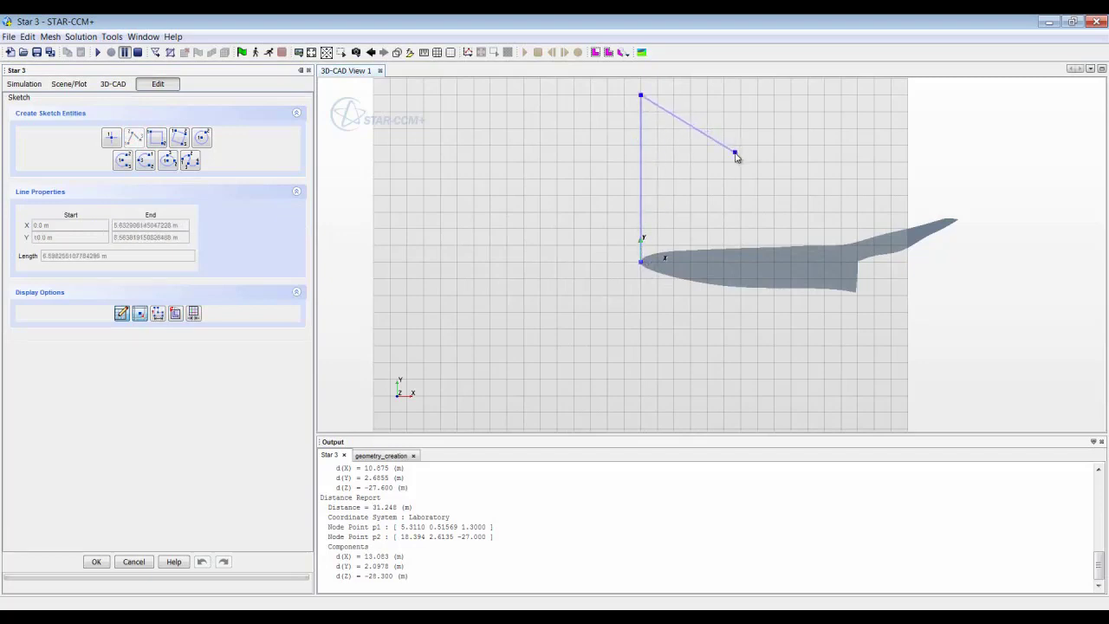
key("Escape")
left_click(155, 137)
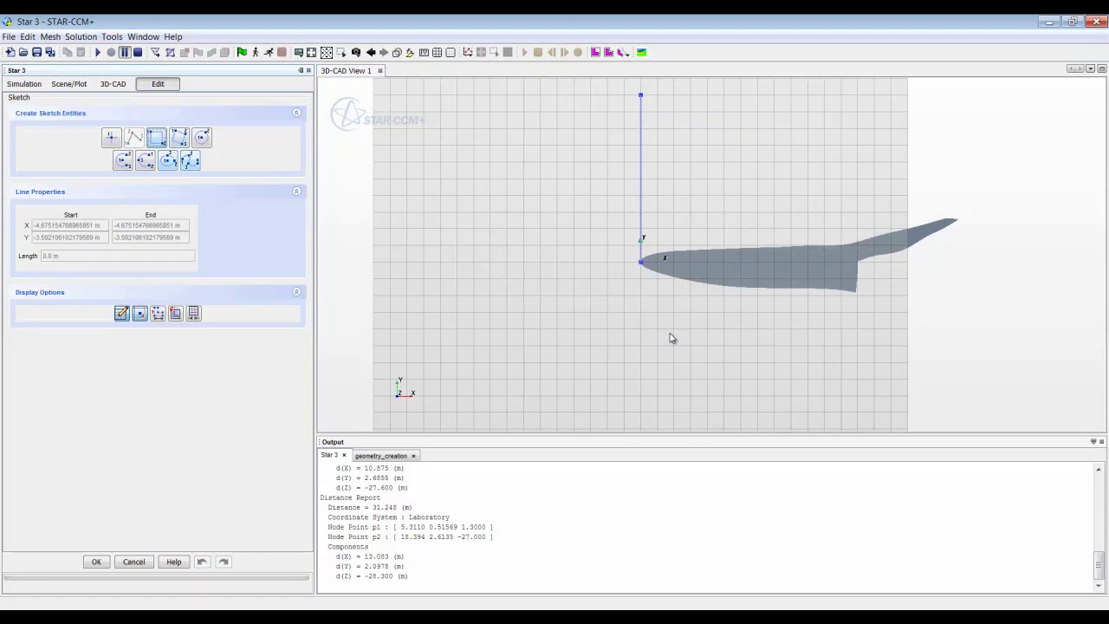
left_click(641, 260)
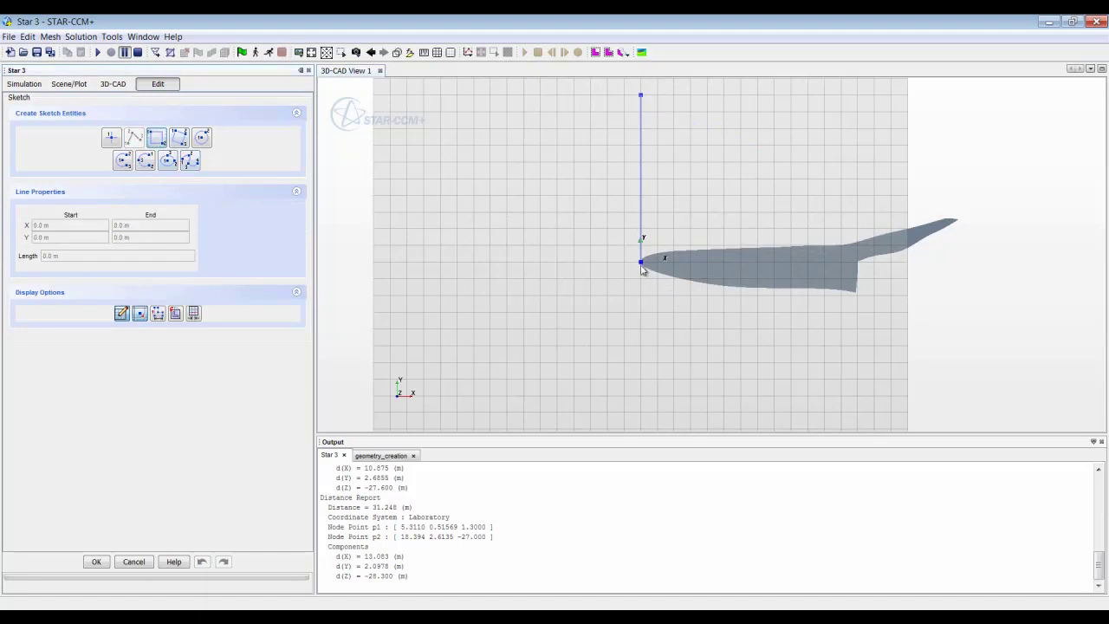
left_click(641, 430)
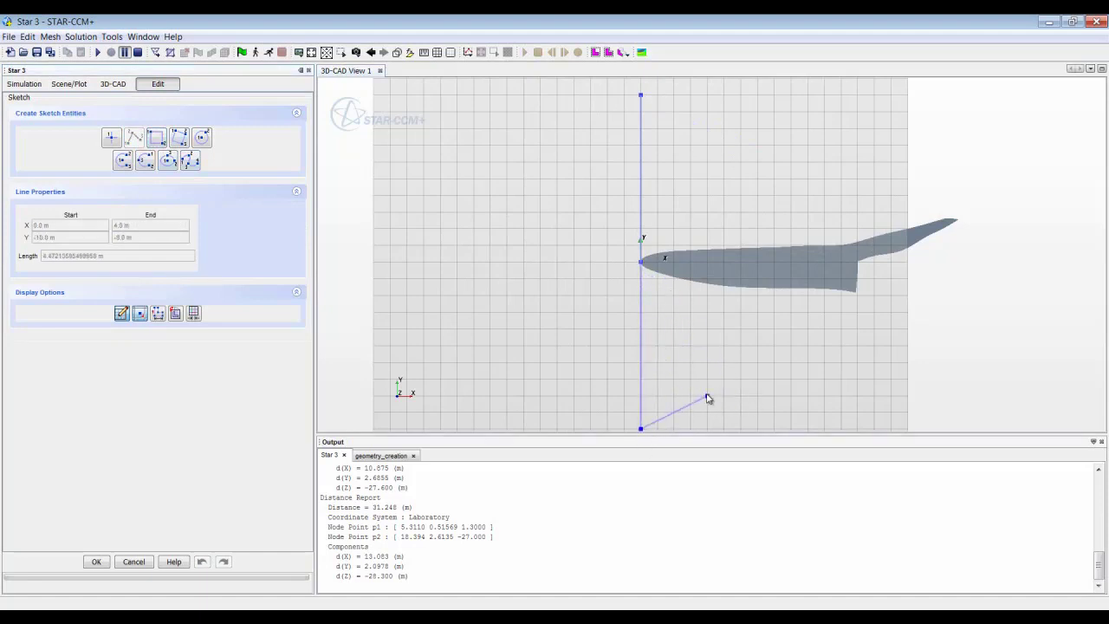
key("Escape")
Fix the origin point and set the lower line's length to 300 m
right_click(641, 262)
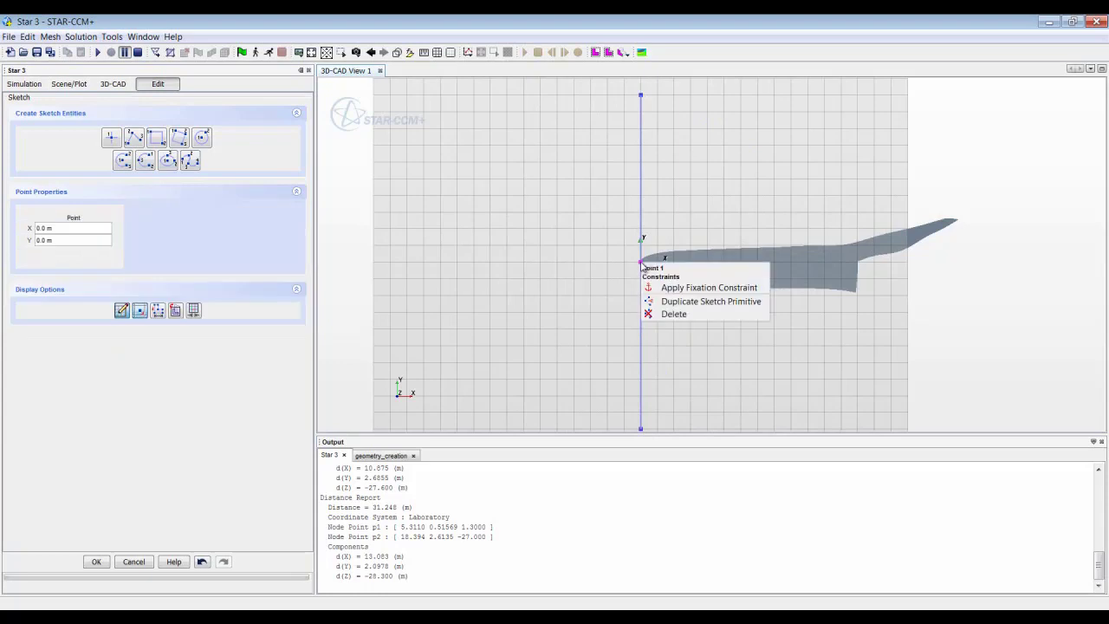
left_click(683, 289)
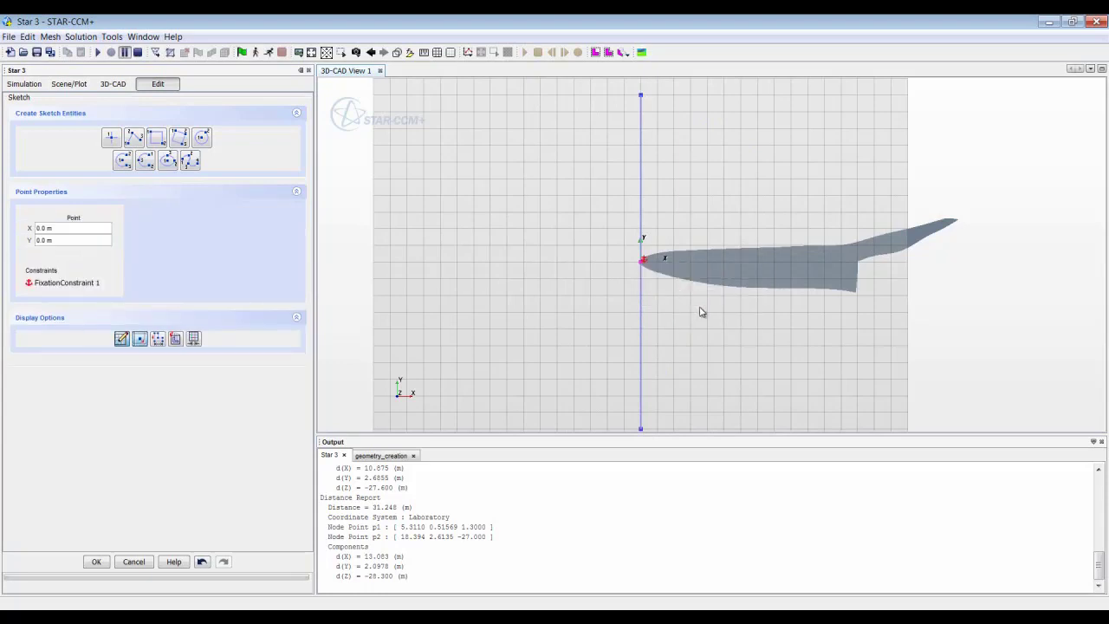
left_click(642, 190)
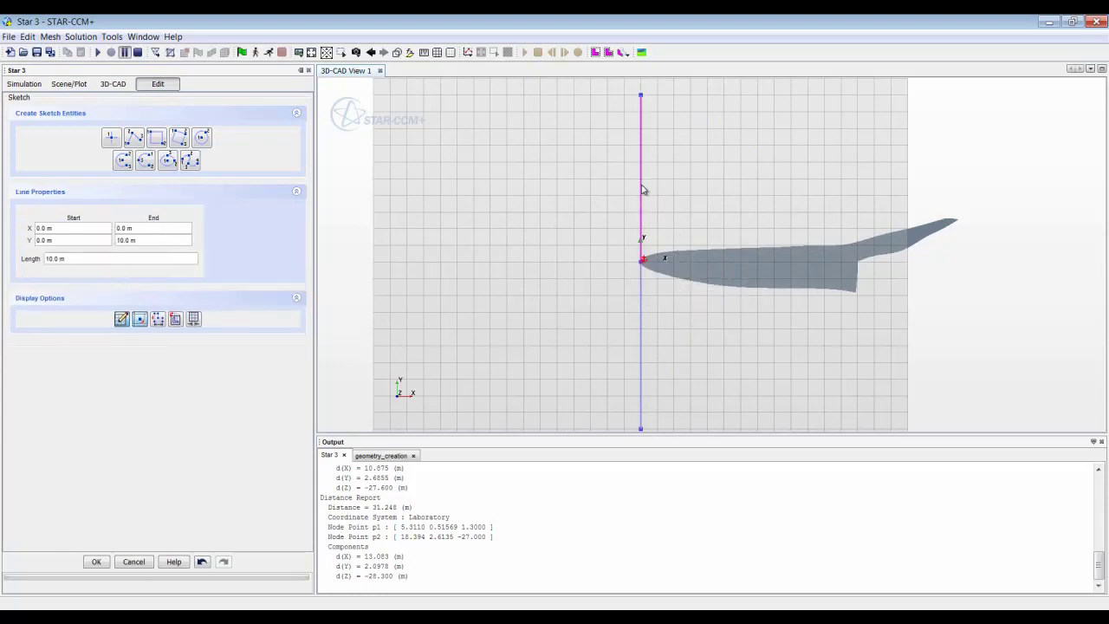
left_click(124, 265)
key("Home")
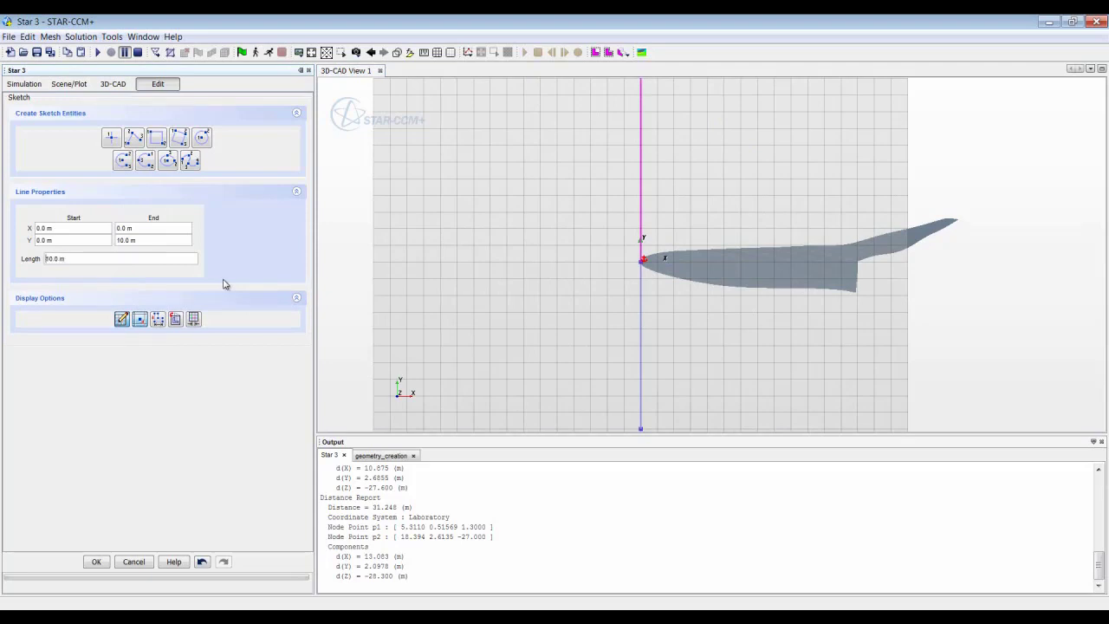
left_click(641, 349)
left_click(89, 263)
type("3")
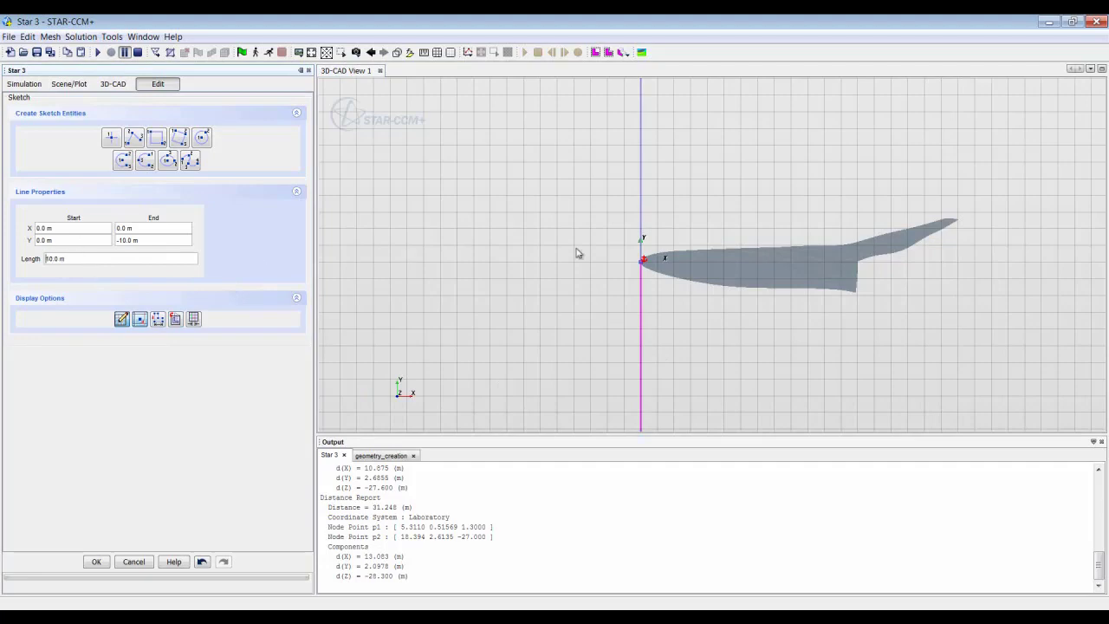
scroll(555, 286, "down", 10)
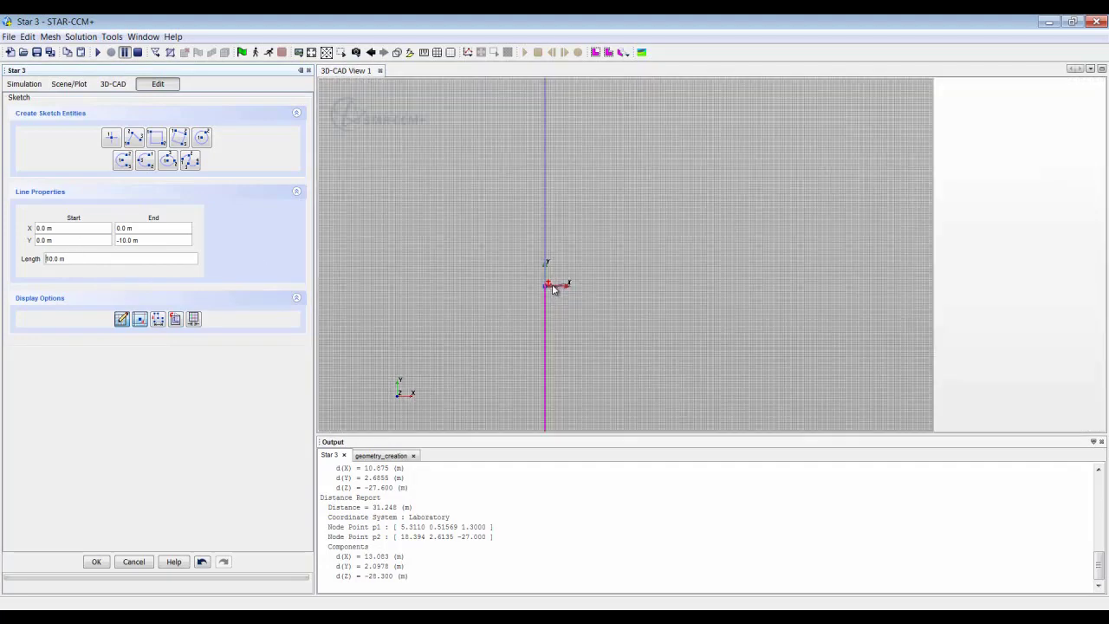
key("Return")
scroll(623, 312, "down", 5)
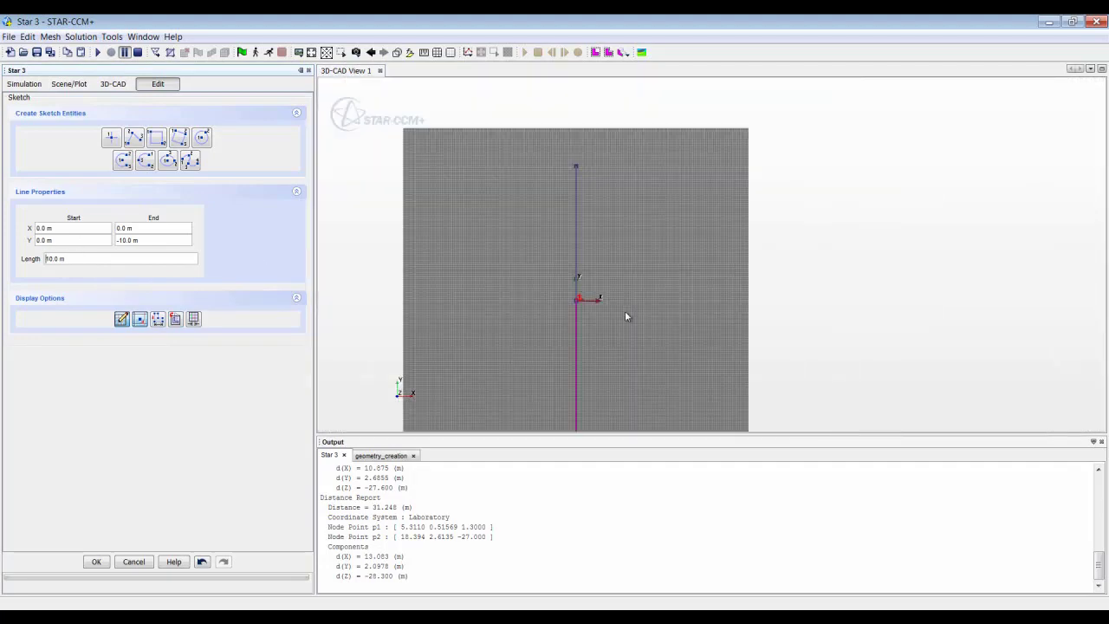
Draw a centre-point arc from the top line end to the bottom end, forming a half-circle
left_click(145, 160)
left_click(561, 248)
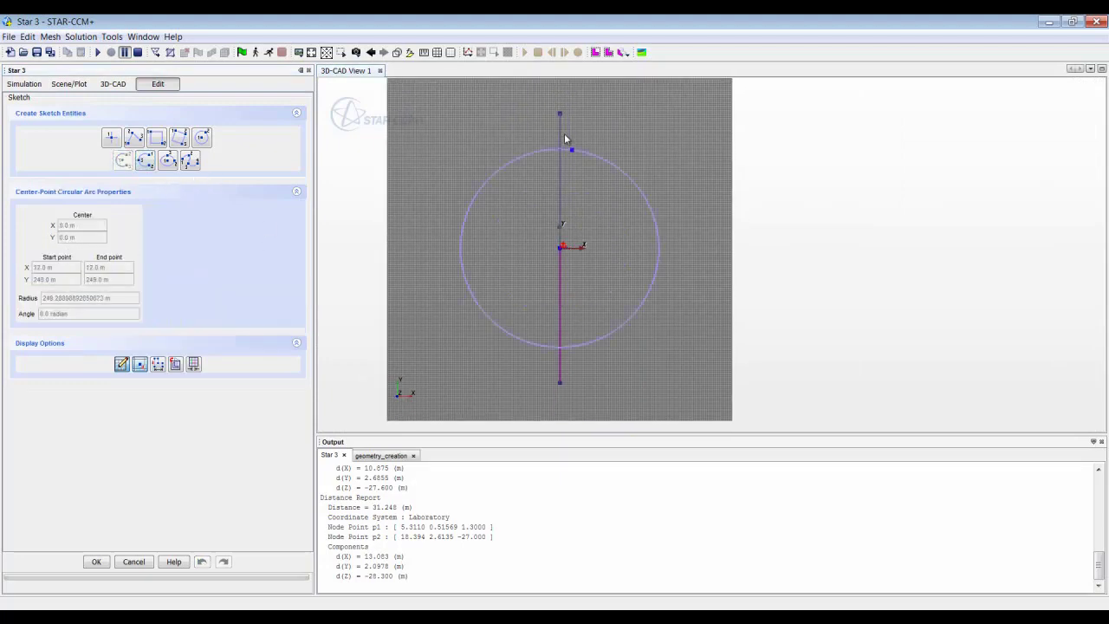
left_click(560, 113)
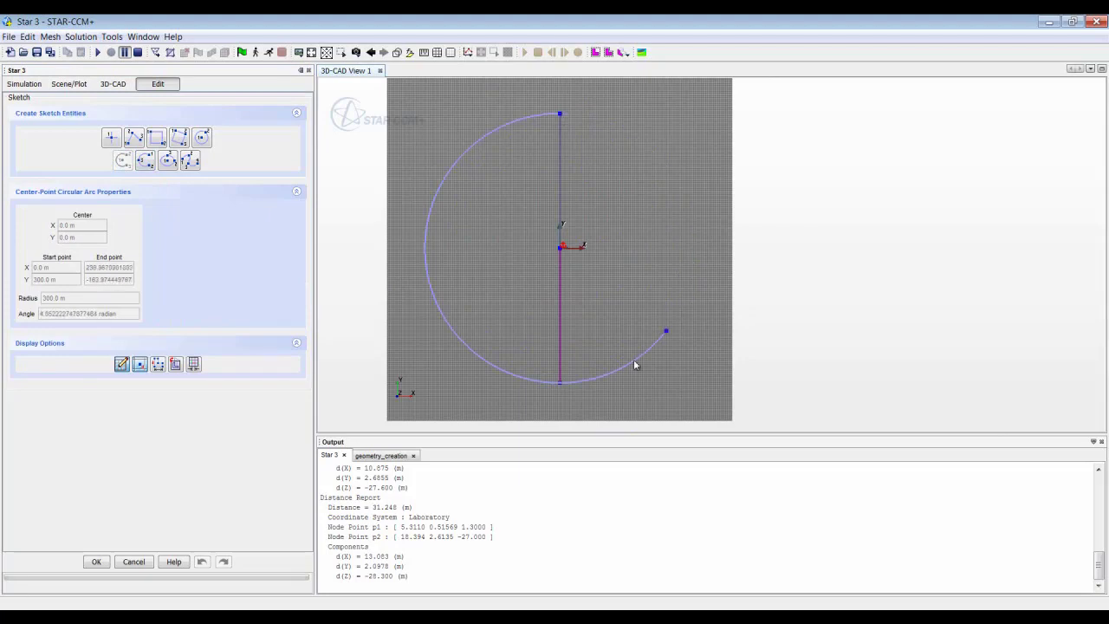
left_click(560, 384)
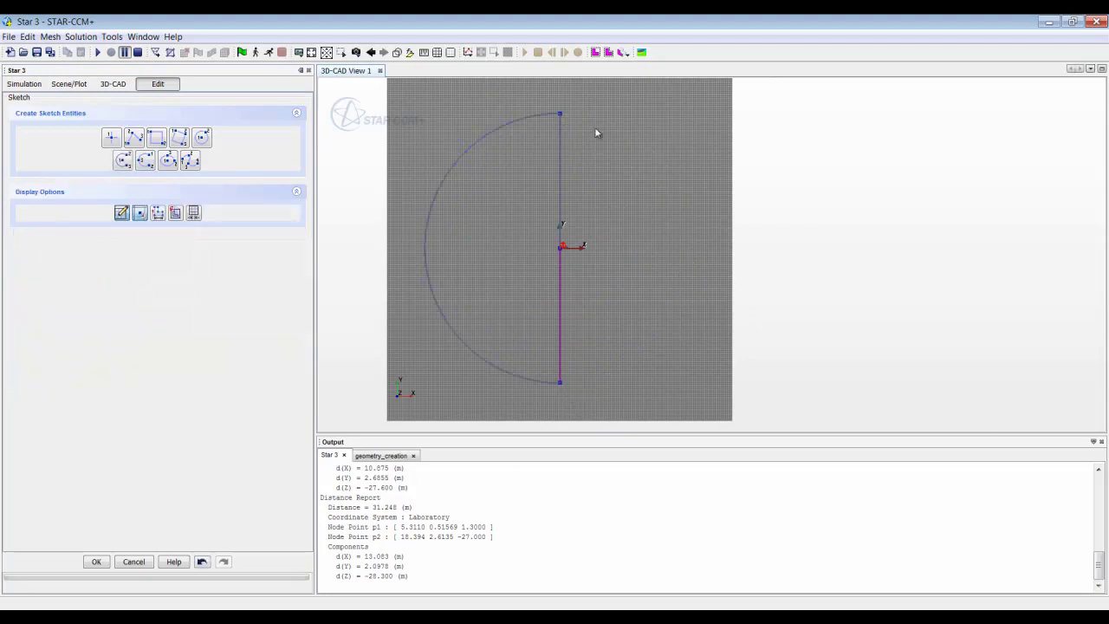
scroll(605, 203, "up", 5)
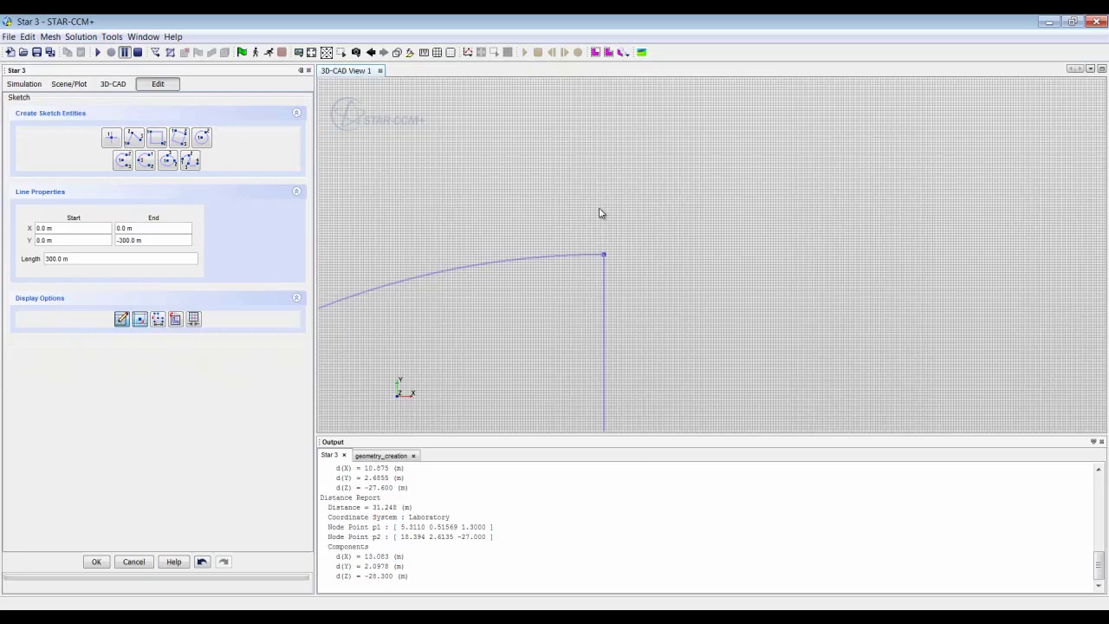
scroll(600, 213, "up", 3)
Add a short vertical construction line above the arc and finish the sketch
left_click(137, 141)
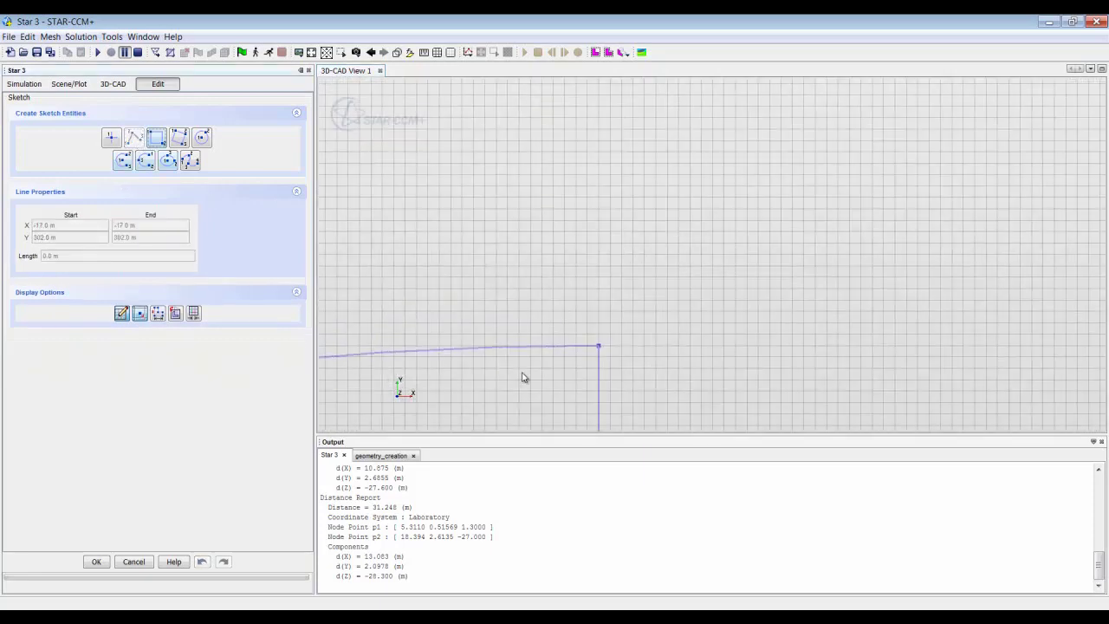
left_click(598, 310)
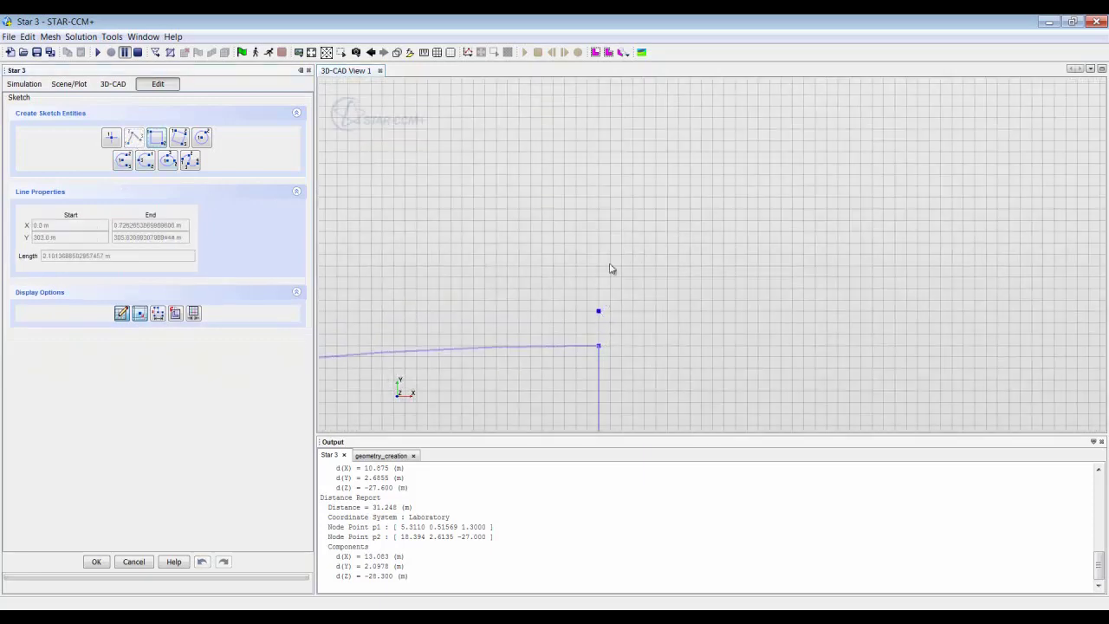
left_click(598, 164)
key("Escape")
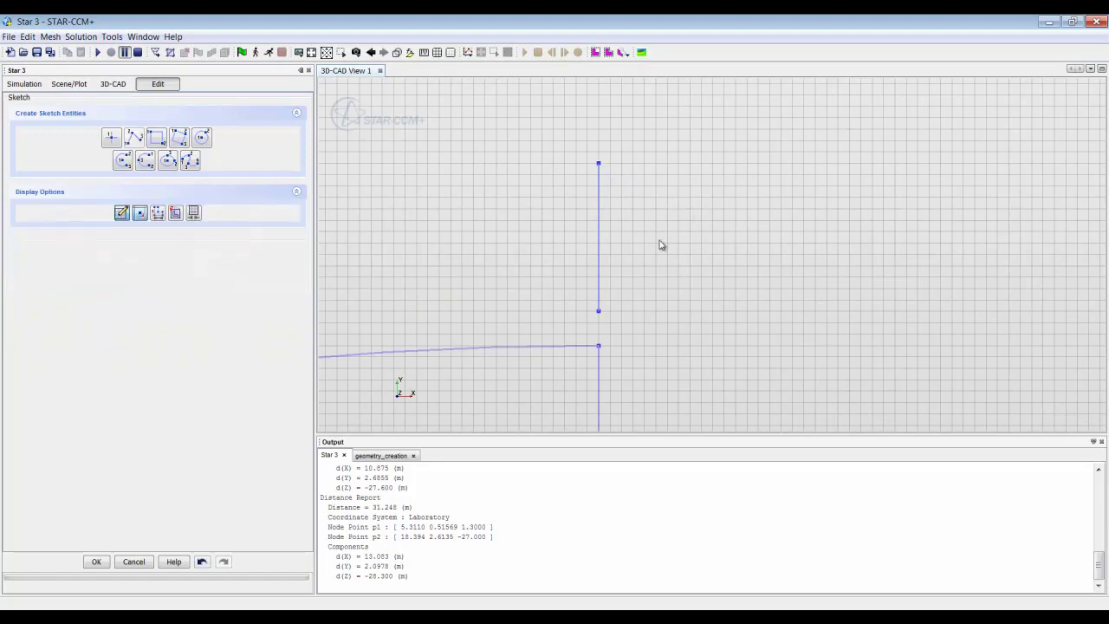
right_click(600, 228)
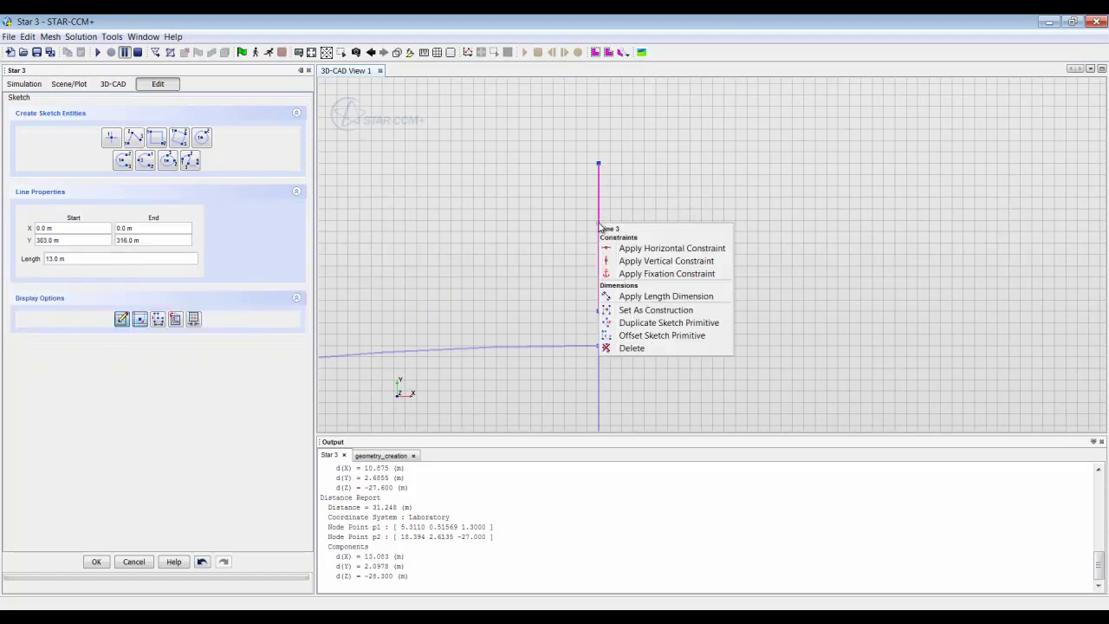
left_click(672, 307)
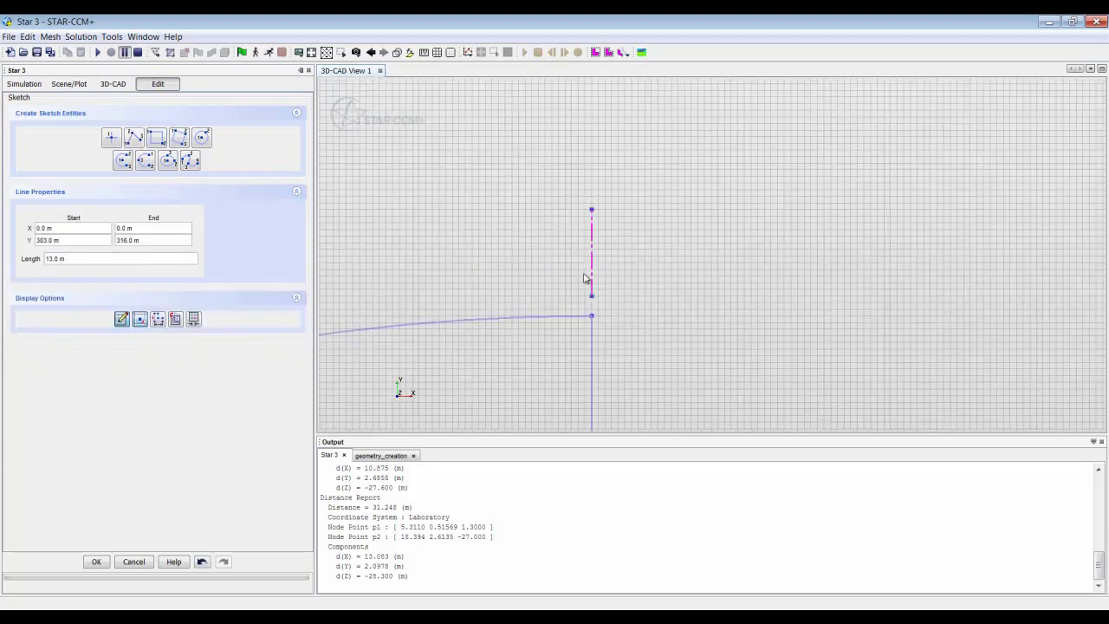
left_click(94, 561)
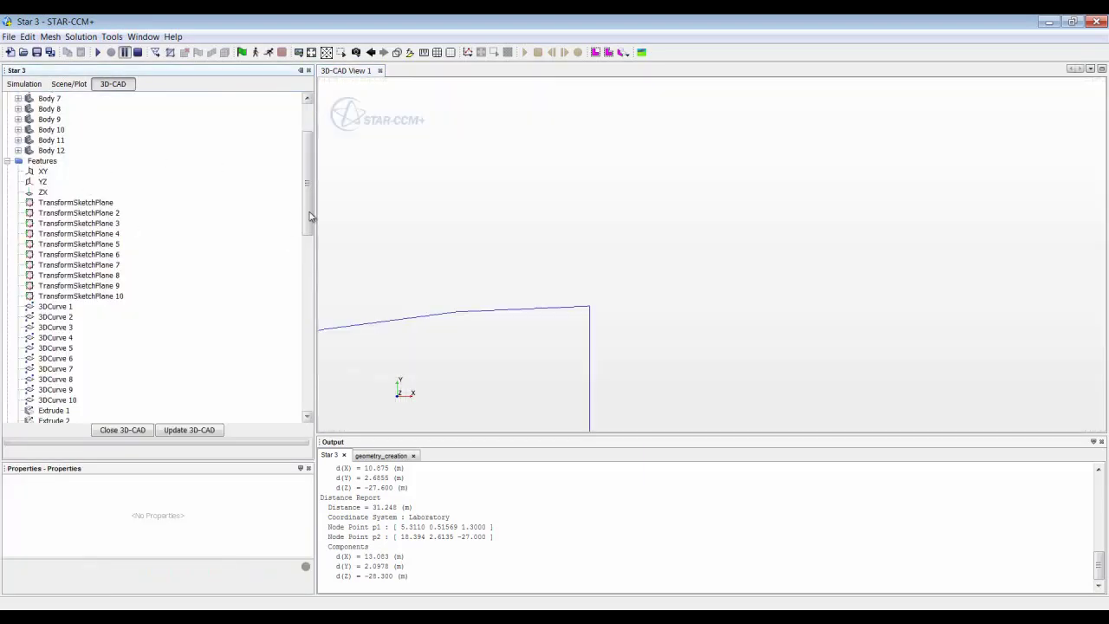
Revolve Sketch 1 in reverse with body interaction None and a 180° angle
left_click_drag(307, 185, 305, 336)
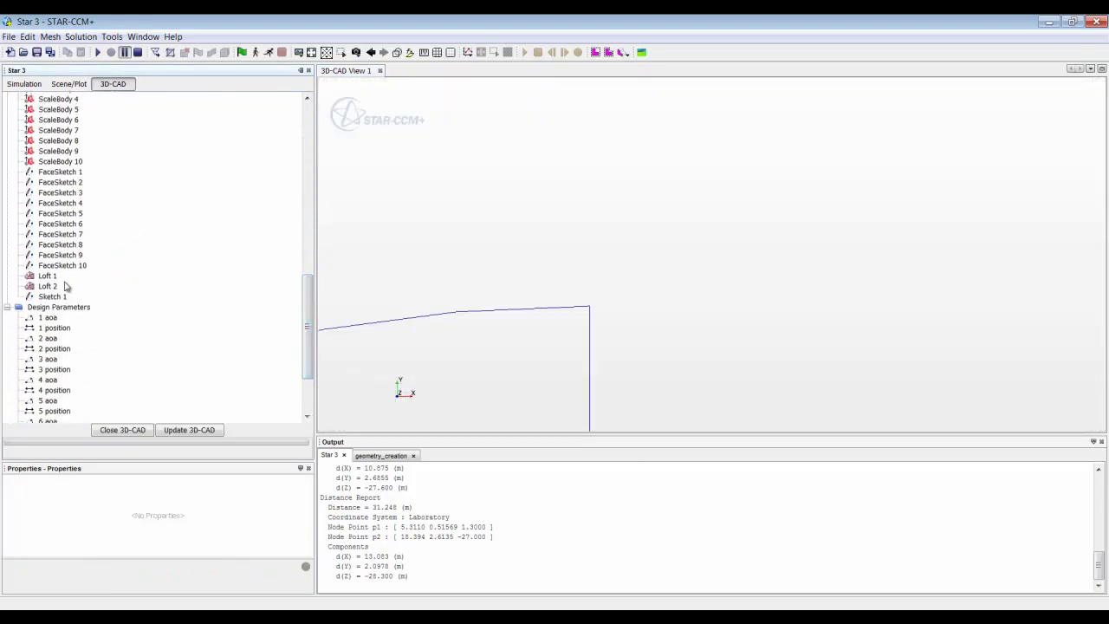
right_click(52, 297)
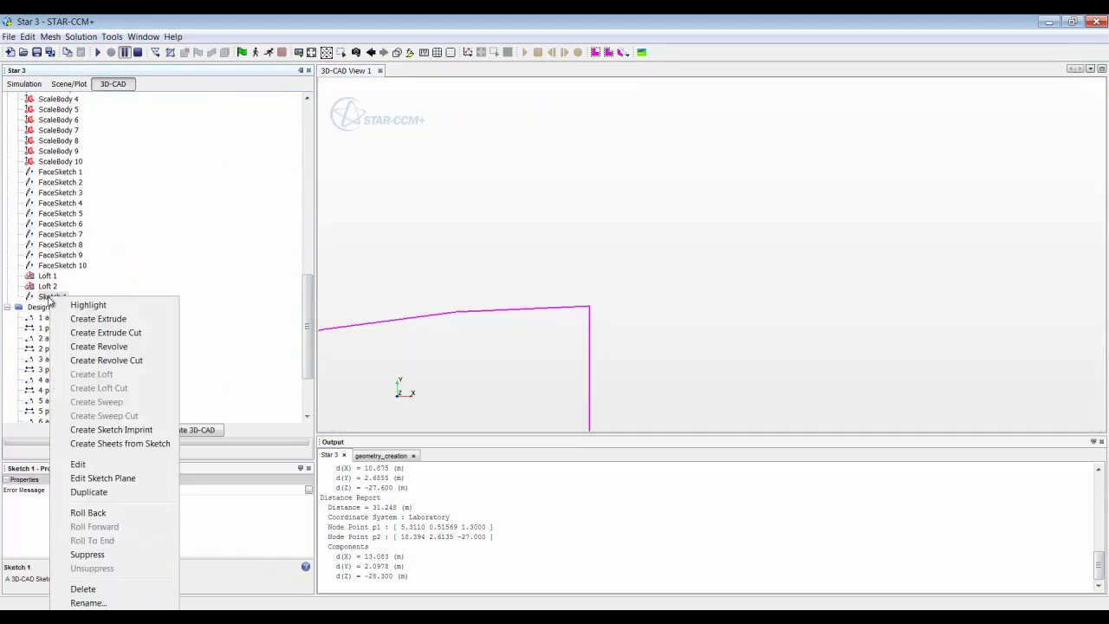
left_click(112, 348)
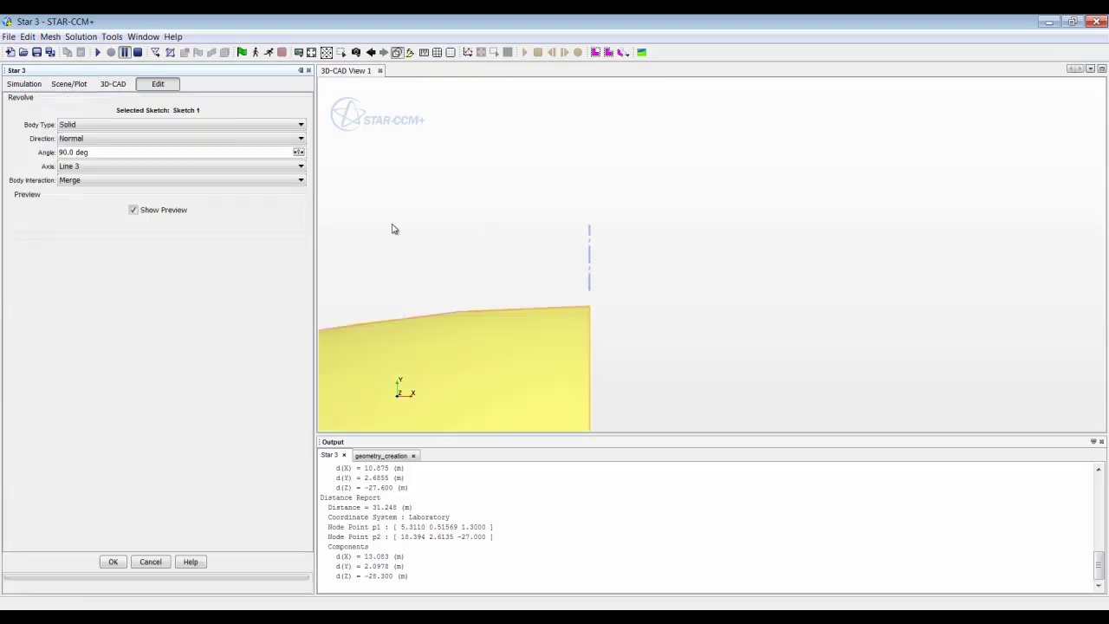
left_click(95, 140)
left_click(93, 155)
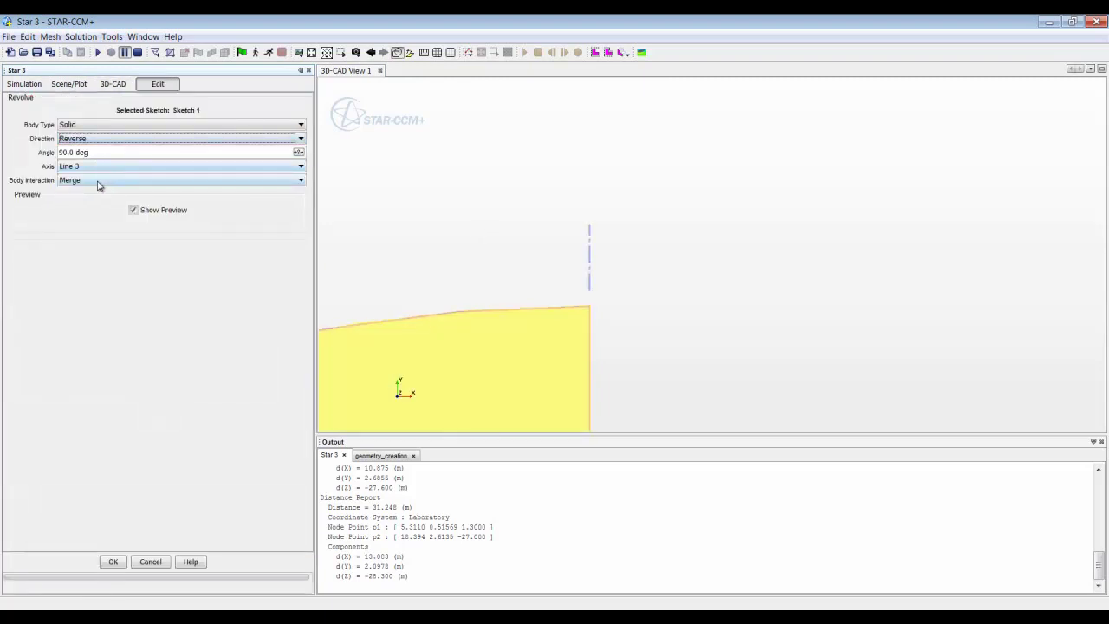
left_click(101, 180)
left_click(103, 194)
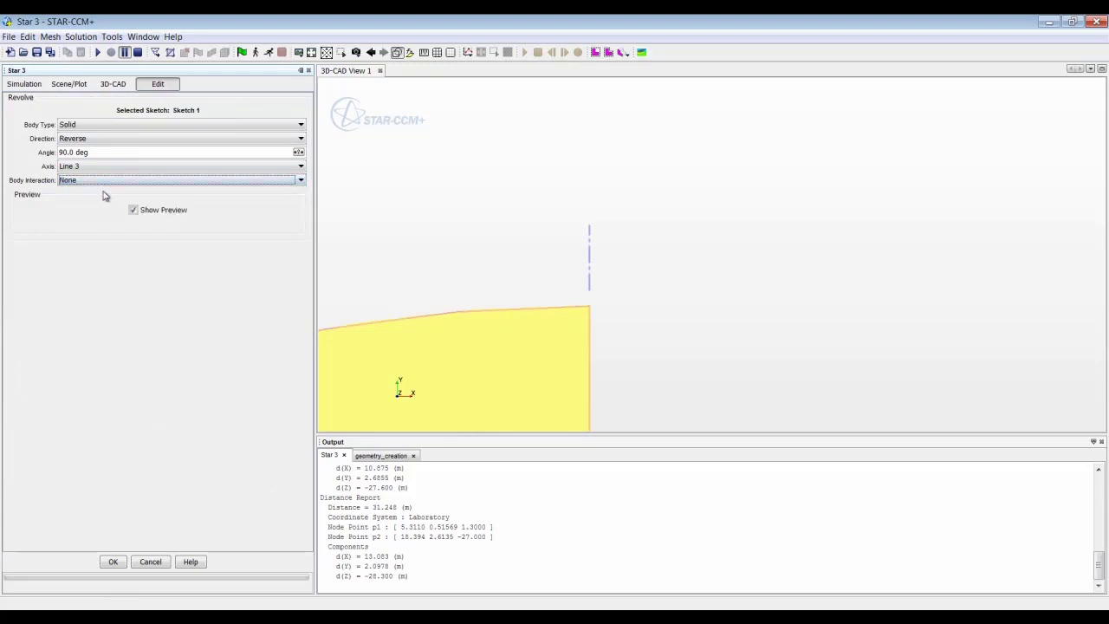
left_click_drag(491, 249, 586, 221)
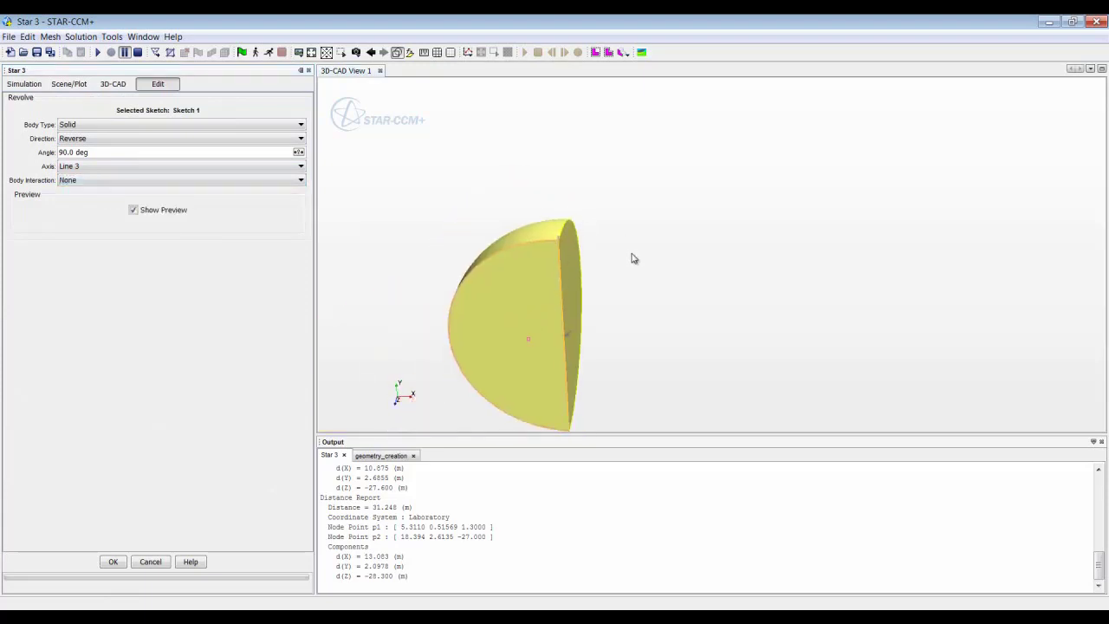
left_click(116, 154)
type("18")
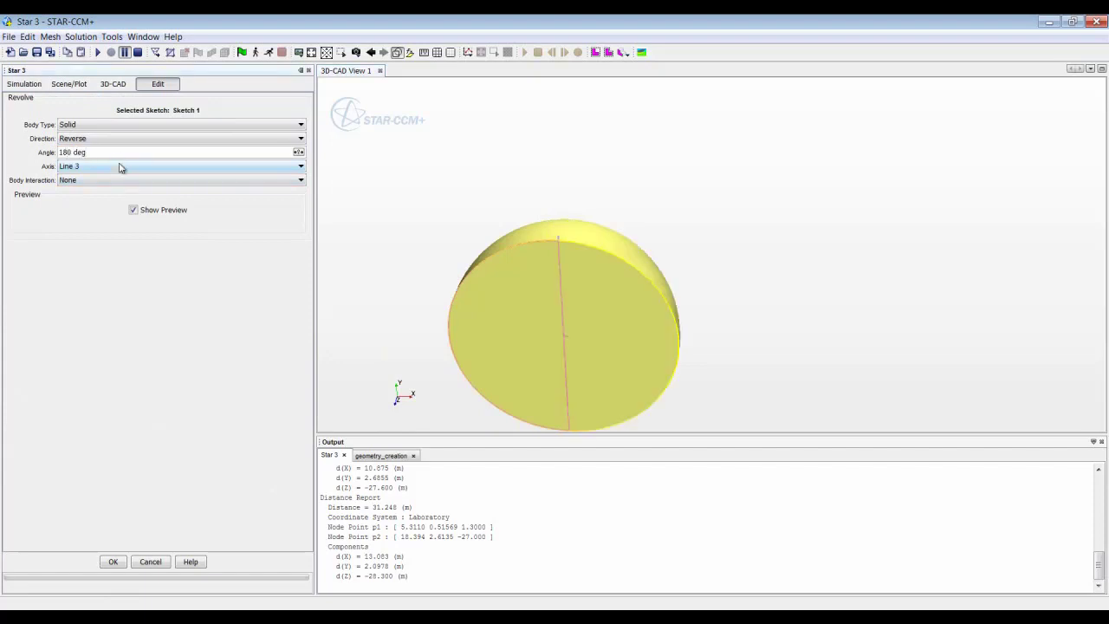
Confirm Revolve 1, then select Body 11 together with Body 13
left_click(113, 562)
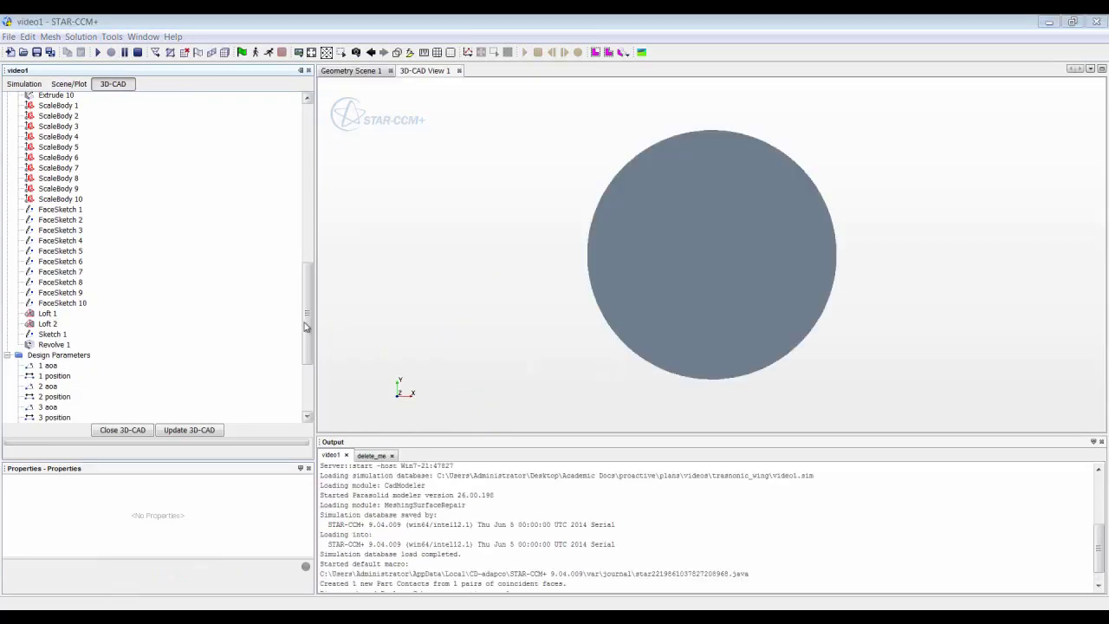
left_click_drag(307, 322, 312, 141)
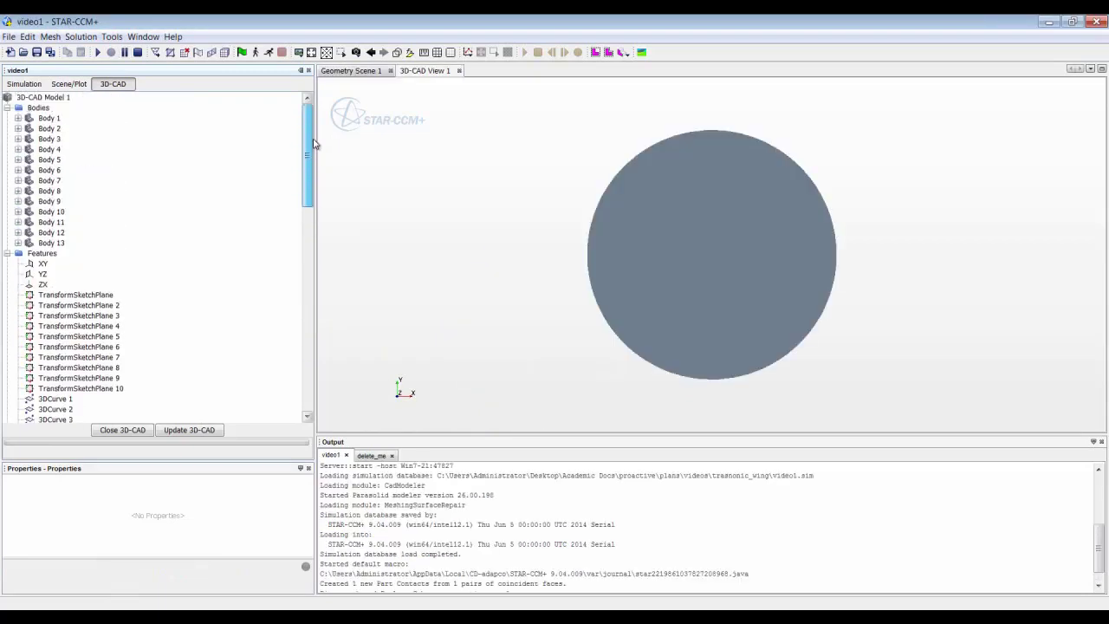
left_click(54, 223)
left_click(61, 245, "ctrl")
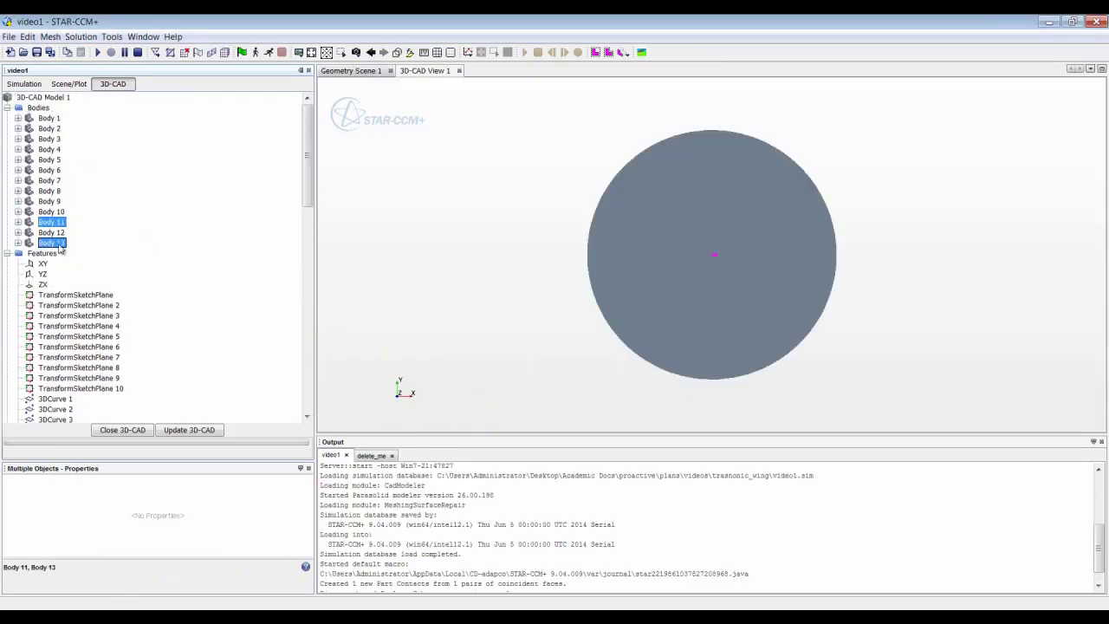
left_click_drag(678, 243, 718, 200)
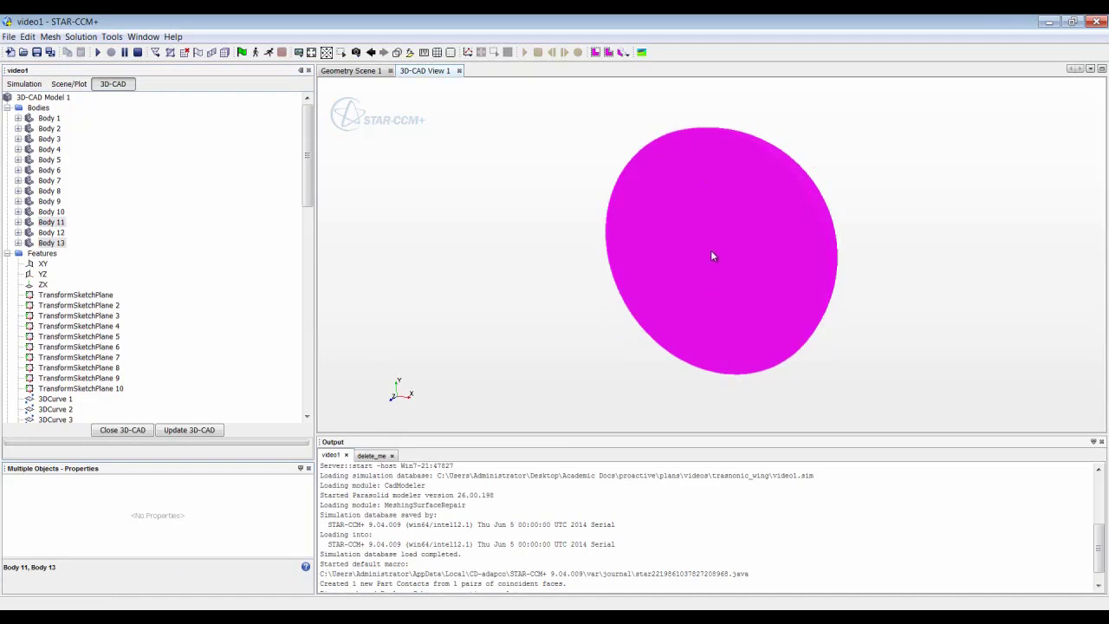
scroll(715, 263, "up", 5)
left_click_drag(724, 266, 691, 223)
Imprint Body 11 and Body 13 onto each other, creating Imprint 1
right_click(62, 224)
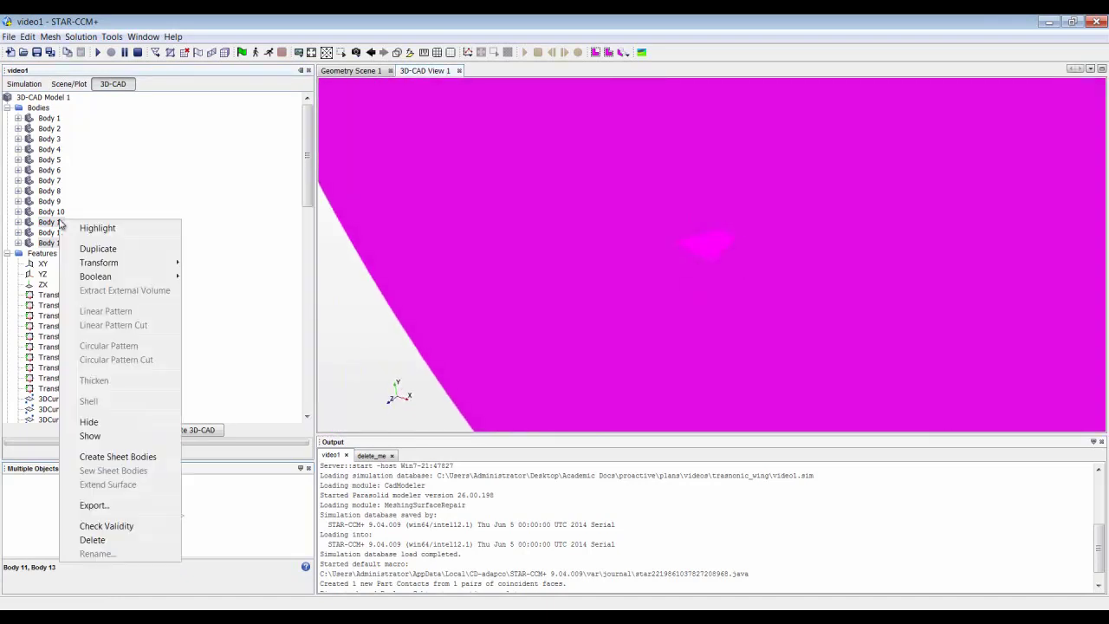
mouse_move(149, 277)
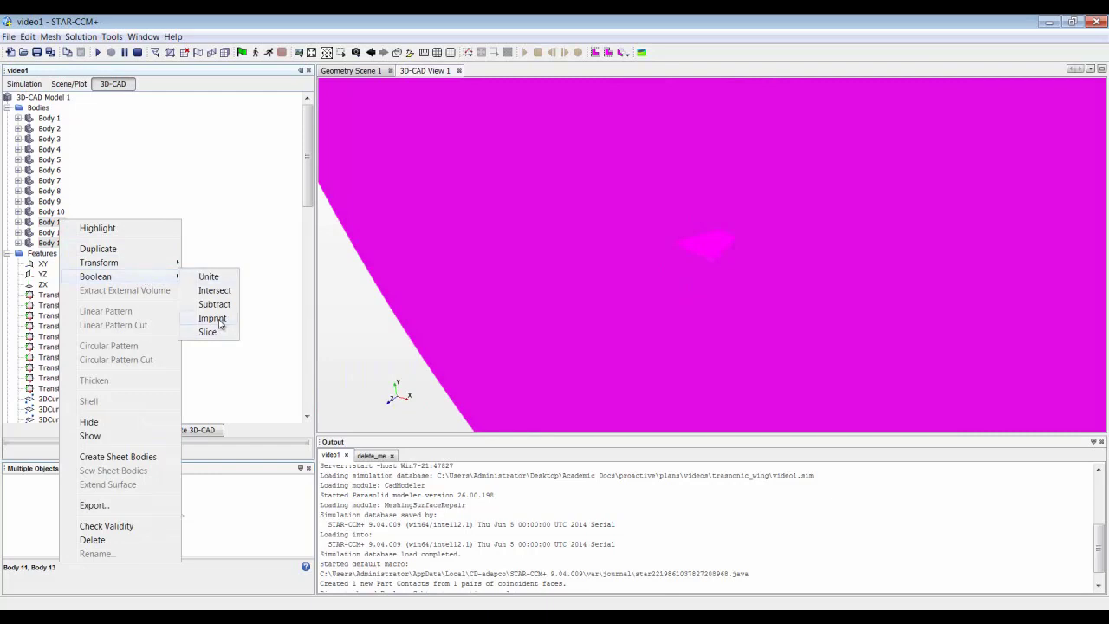
left_click(217, 319)
left_click(120, 560)
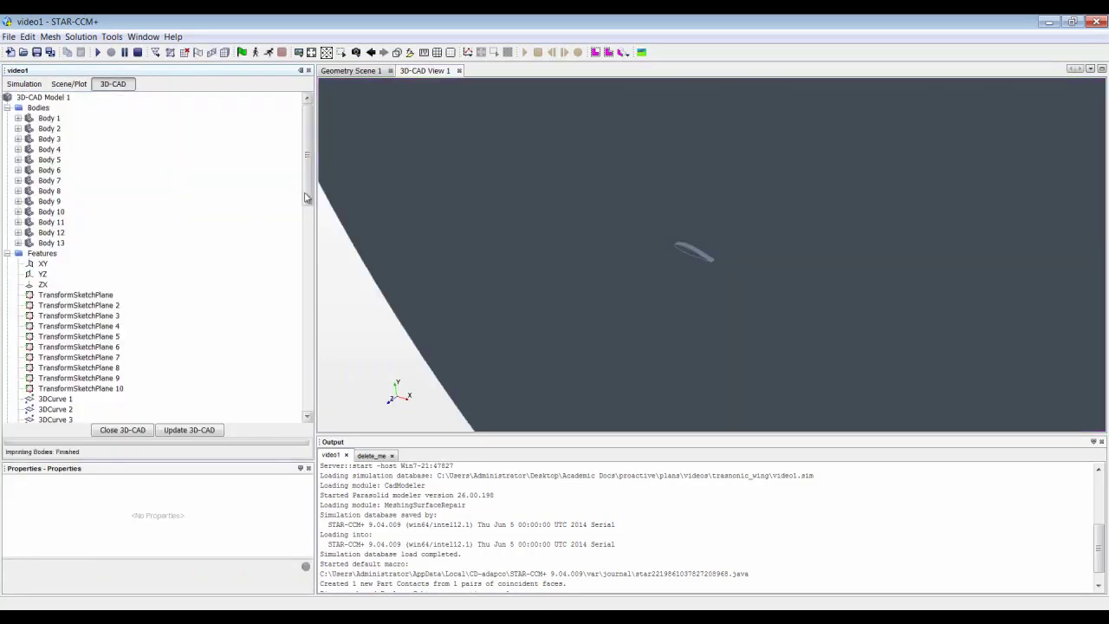
left_click_drag(304, 186, 285, 372)
left_click(53, 306)
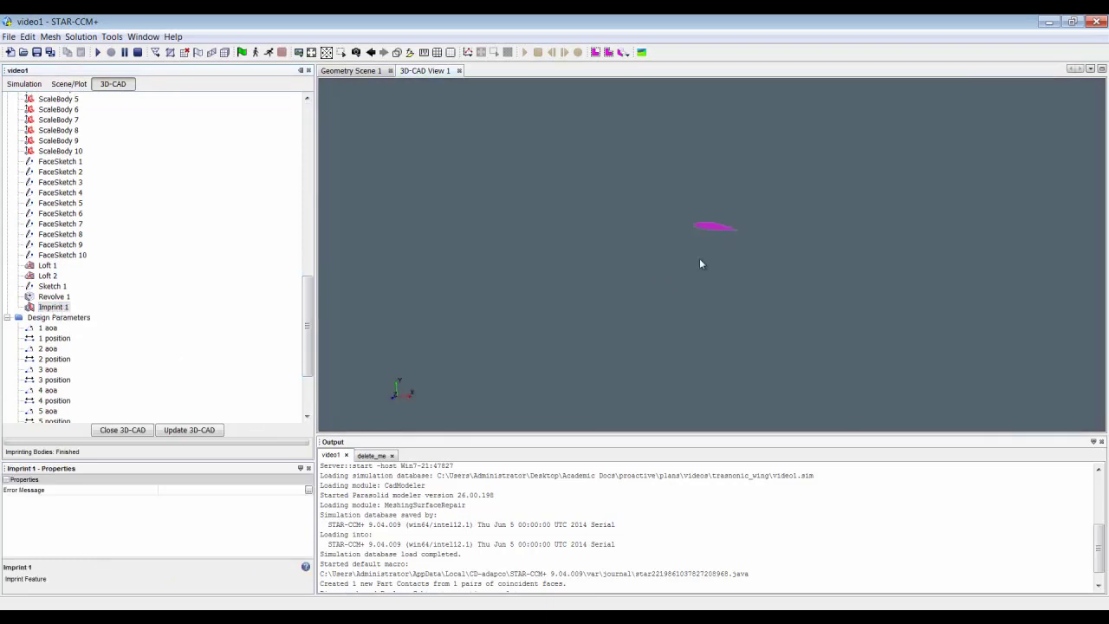
scroll(684, 258, "down", 5)
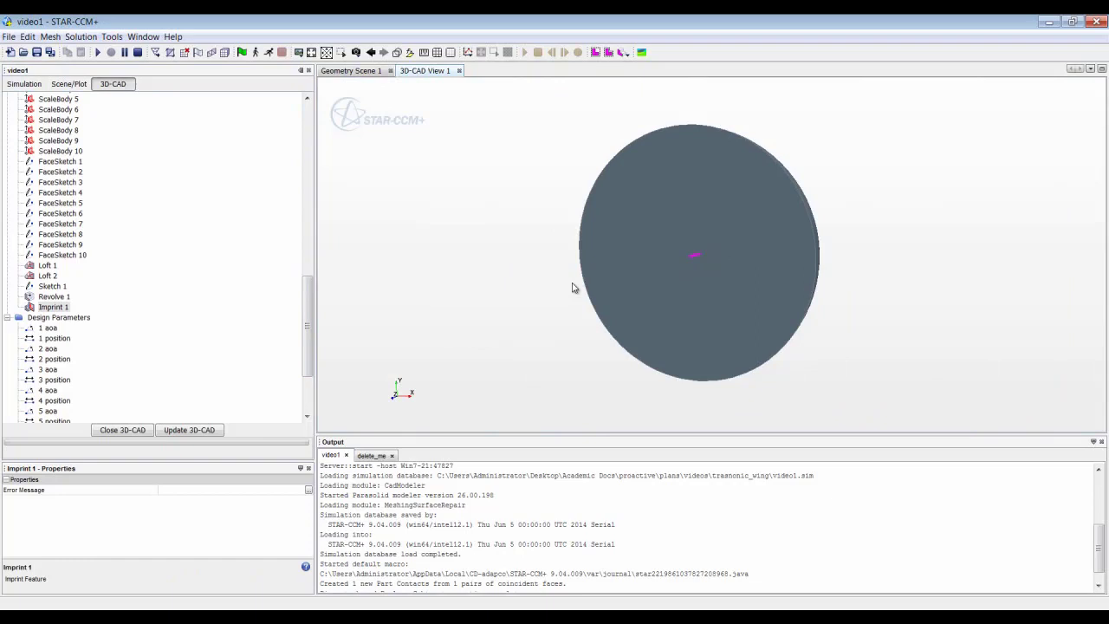
Rename the disc's flat face to Sym
right_click(643, 212)
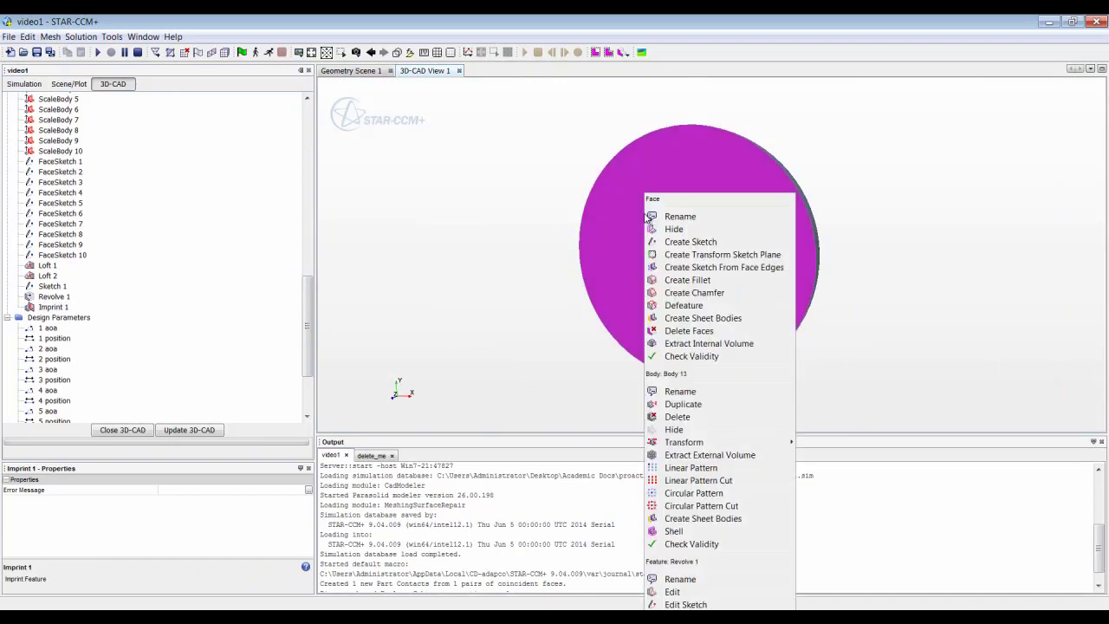
left_click(680, 217)
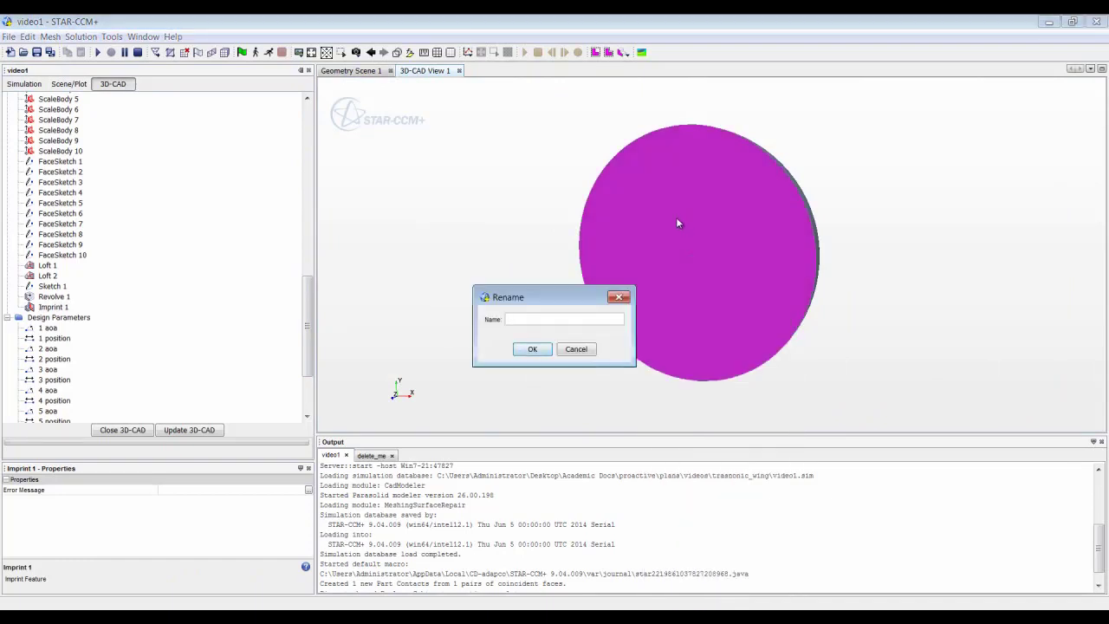
left_click(531, 349)
right_click(643, 197)
left_click(638, 191)
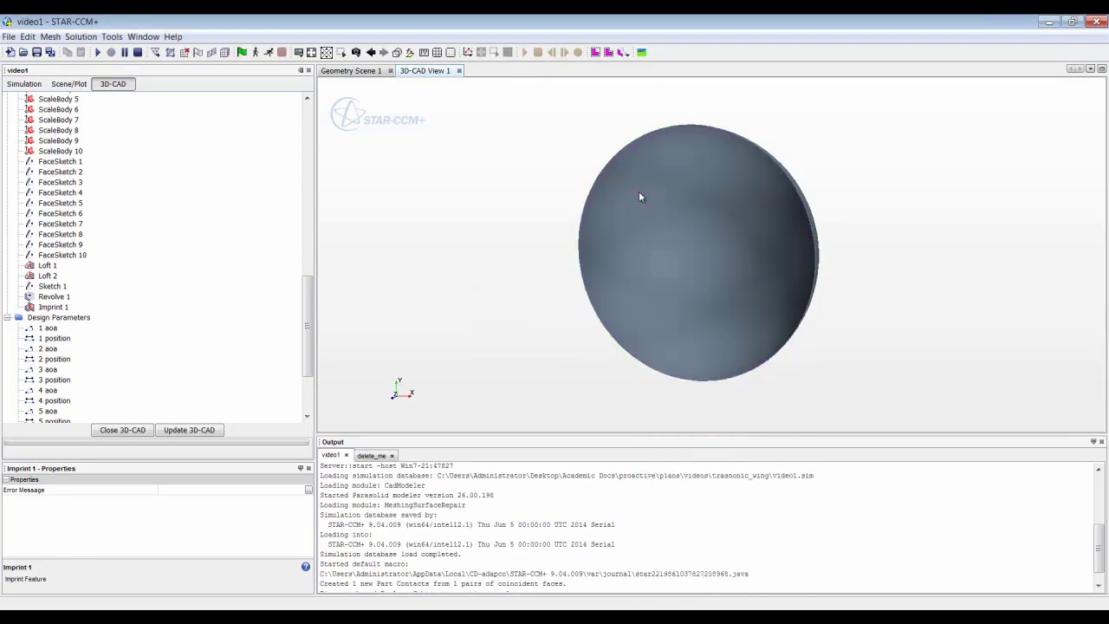
Rename the other disc face to Free Stream, hide it, and reset the view
right_click(639, 192)
left_click(668, 217)
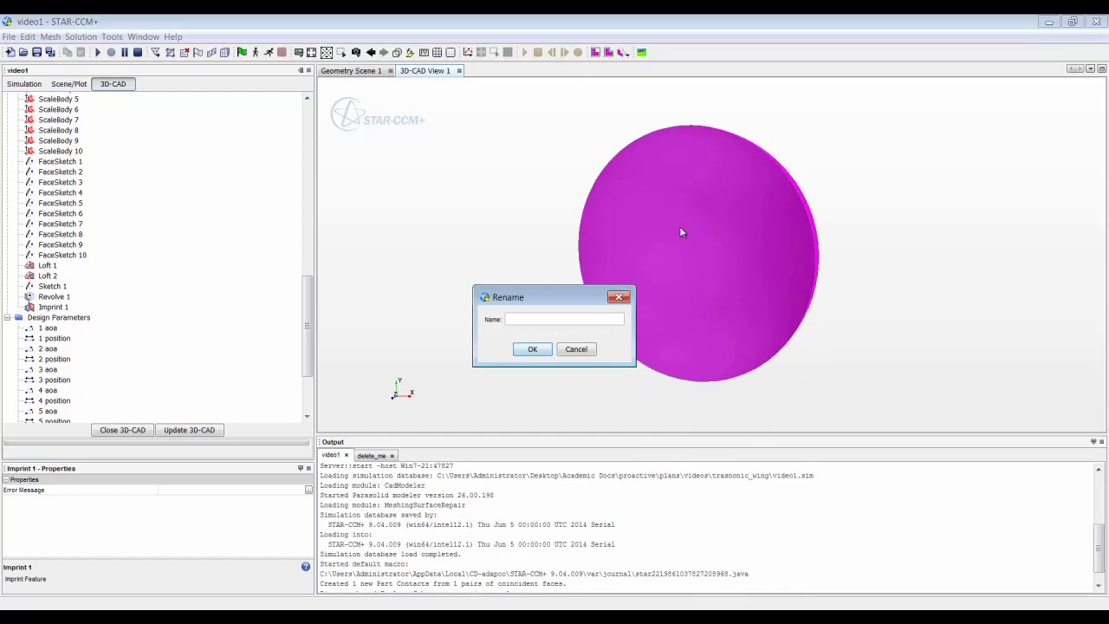
type("Free Stream")
left_click(533, 350)
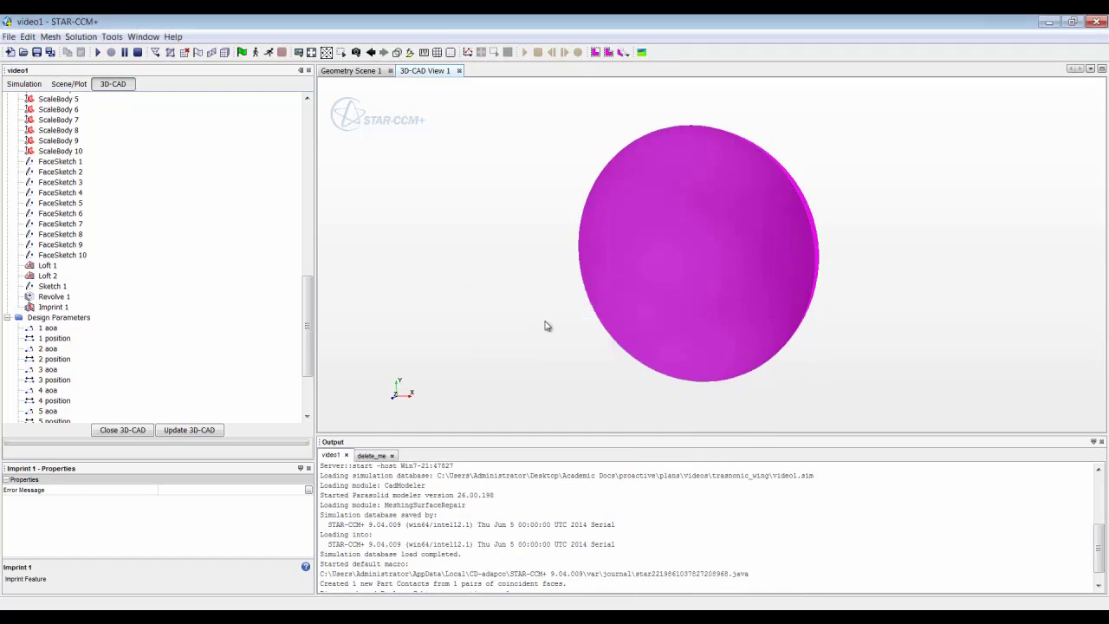
right_click(630, 234)
left_click(662, 230)
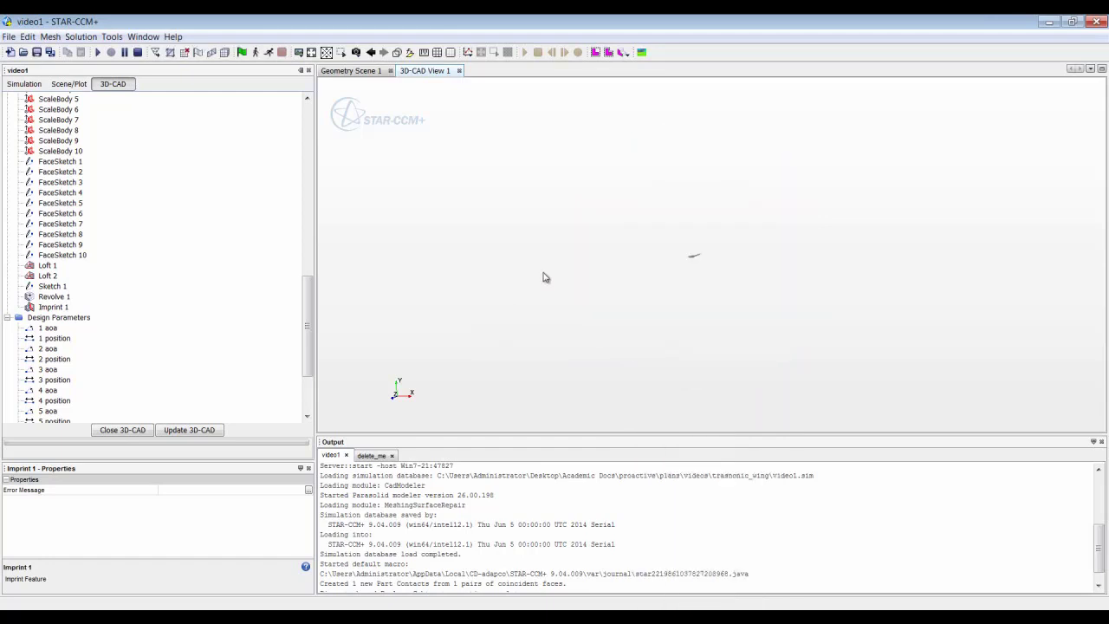
key("r")
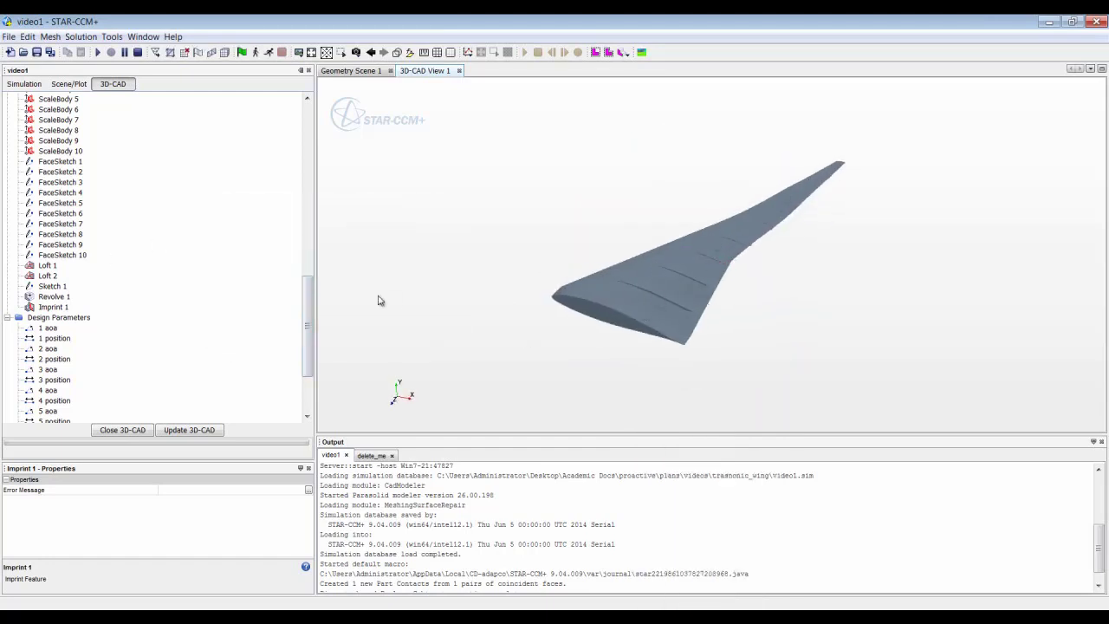
Hide the wing section bodies Body 1 through Body 10
left_click_drag(307, 321, 308, 149)
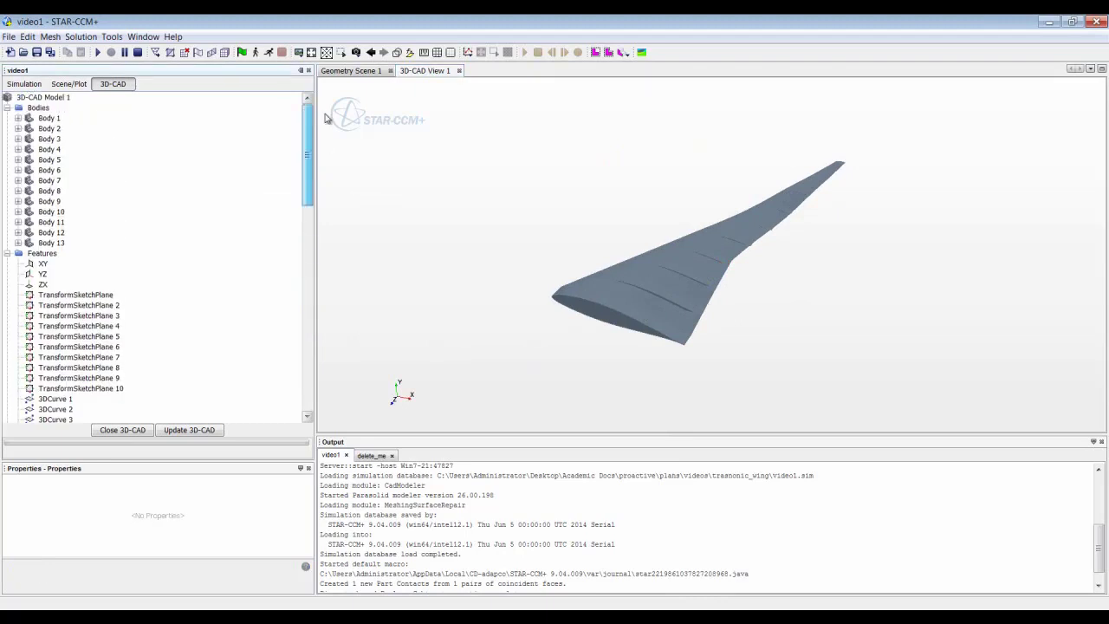
left_click(50, 119)
left_click(52, 211, "shift")
right_click(57, 212)
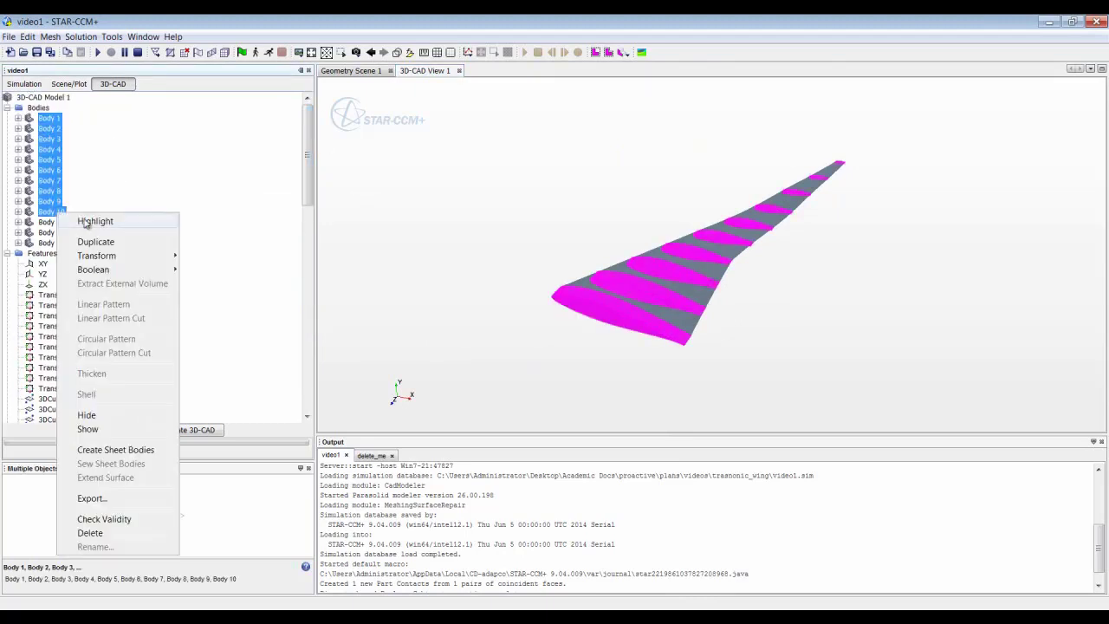
left_click(131, 416)
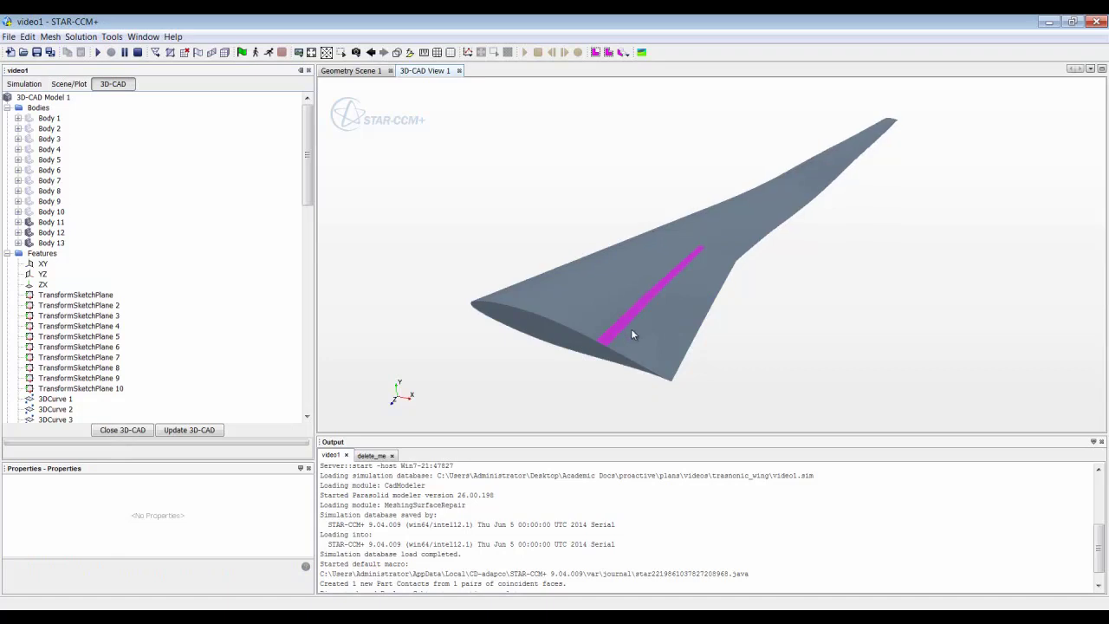
Turn off curve picking and polygon-select all of the wing's surfaces
left_click(628, 53)
left_click(637, 100)
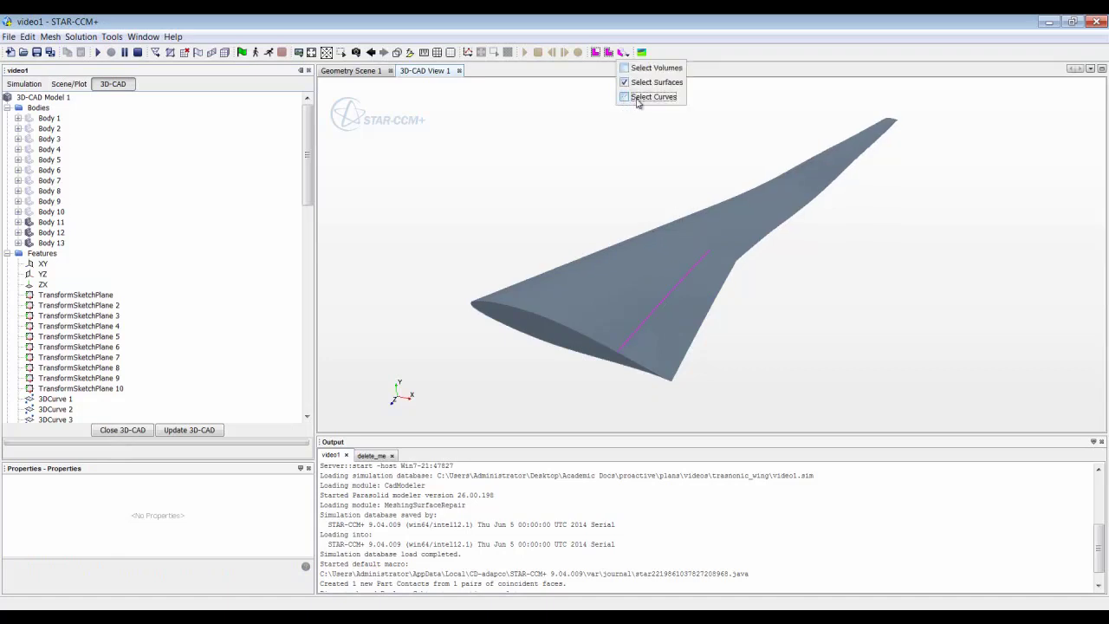
left_click(609, 52)
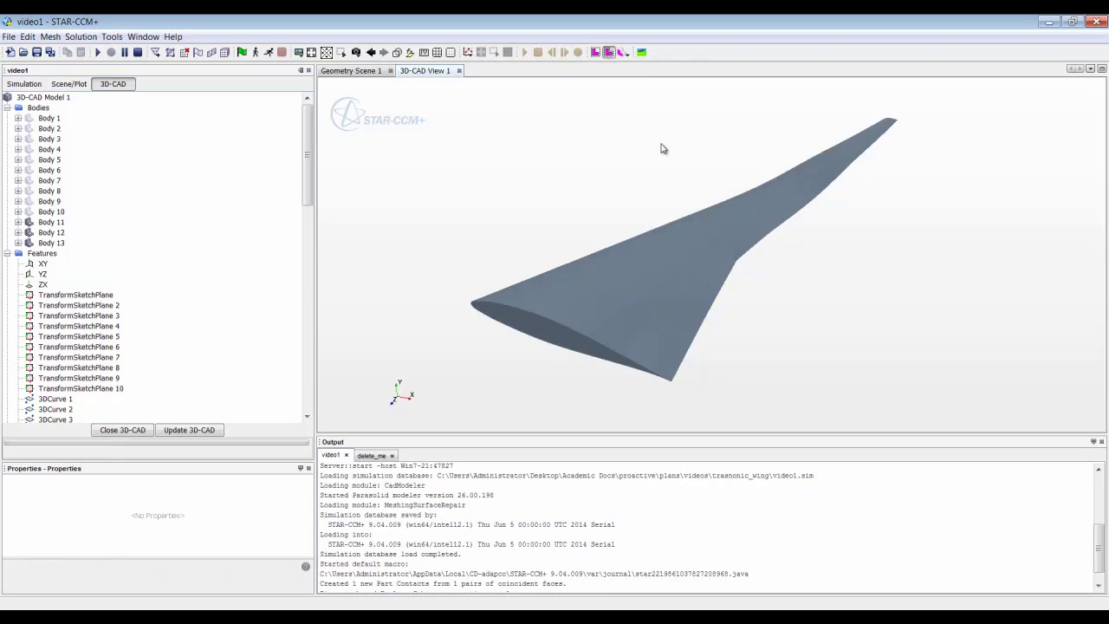
left_click(409, 272)
left_click(456, 352)
left_click(590, 400)
left_click(687, 396)
left_click(824, 328)
left_click(891, 216)
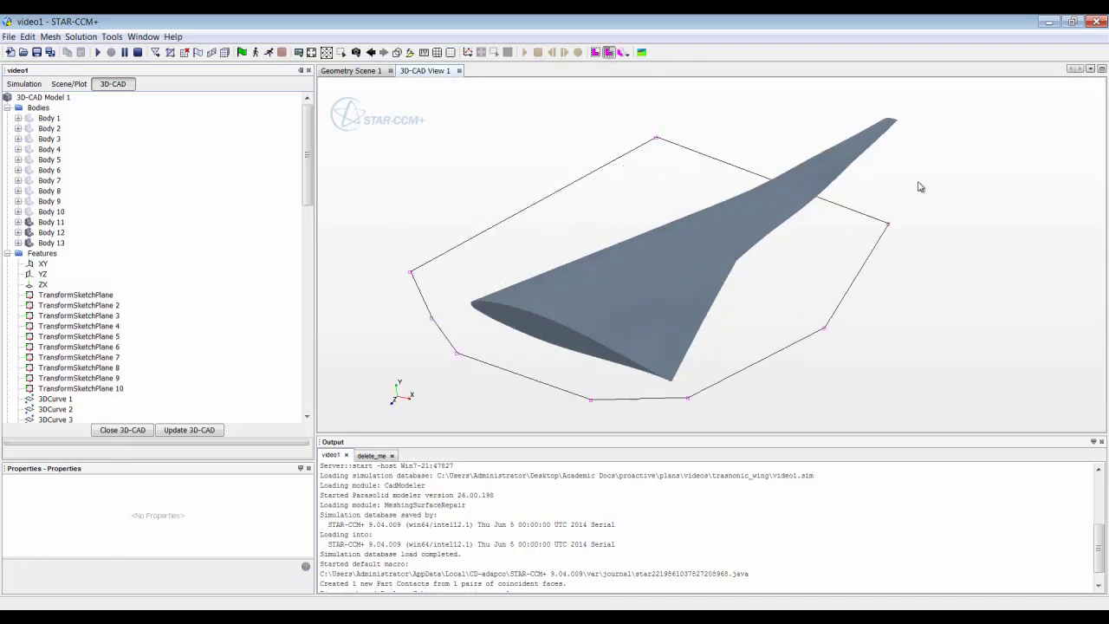
left_click(944, 120)
left_click(910, 99)
double_click(743, 123)
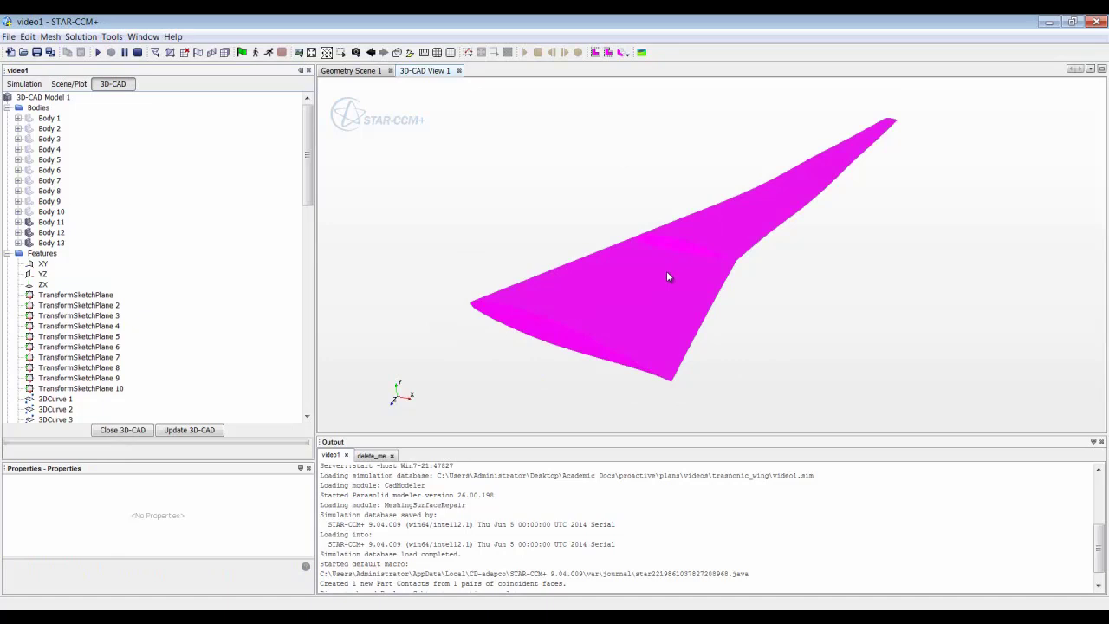
Rename the selected wing surfaces to Wing
right_click(835, 171)
left_click(857, 189)
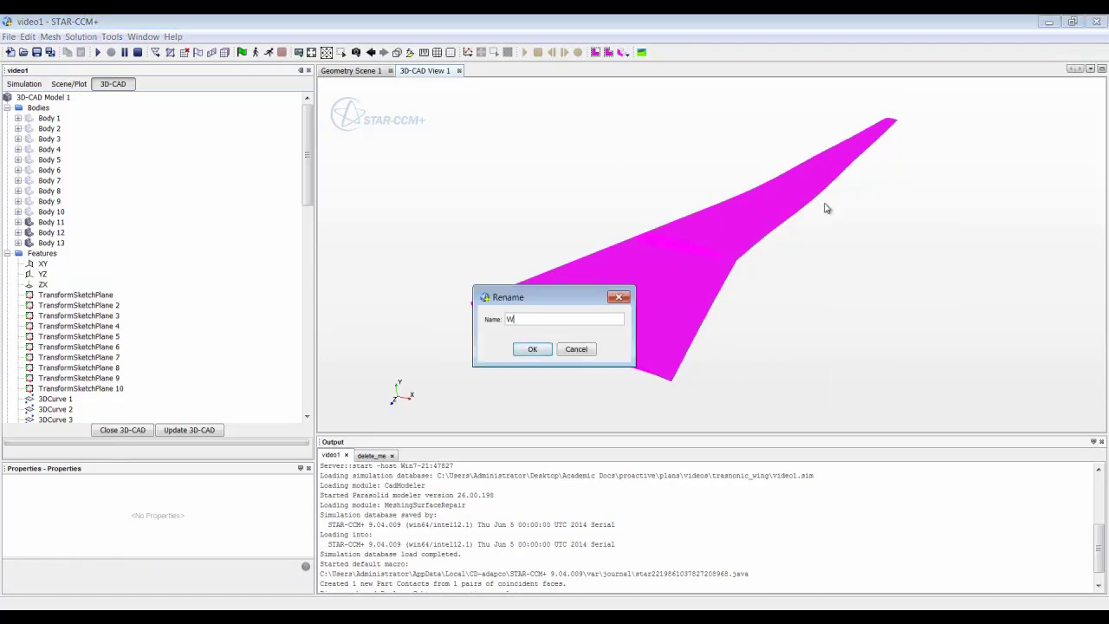
type("Win")
left_click(532, 349)
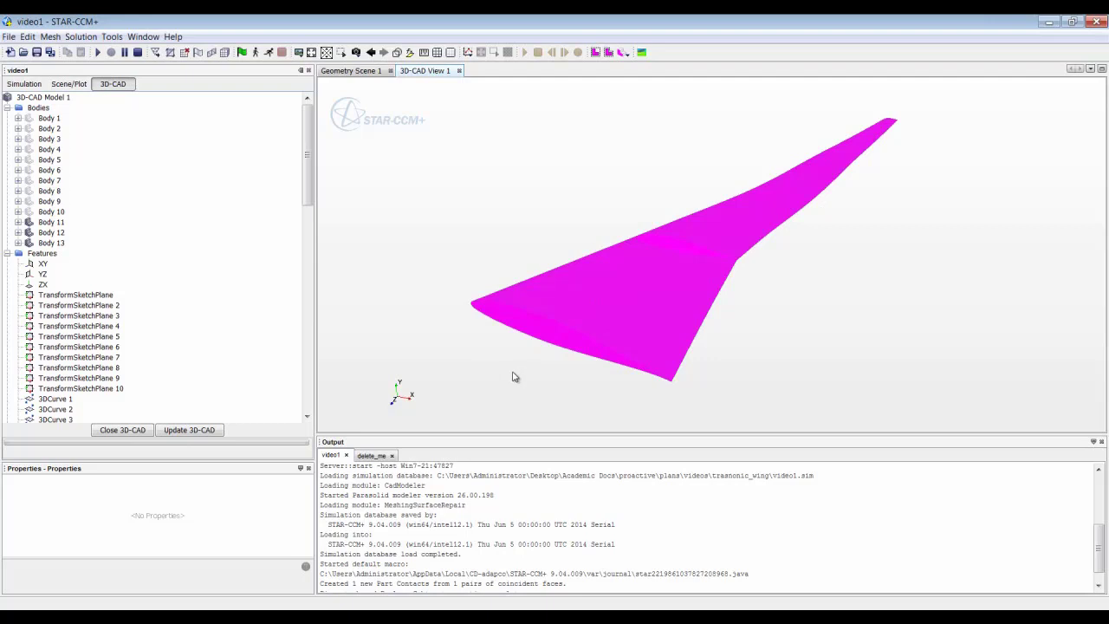
left_click(513, 377)
Rename the wing's tip face to Wing Tip
left_click_drag(805, 185, 784, 214)
right_click(784, 214)
left_click(819, 233)
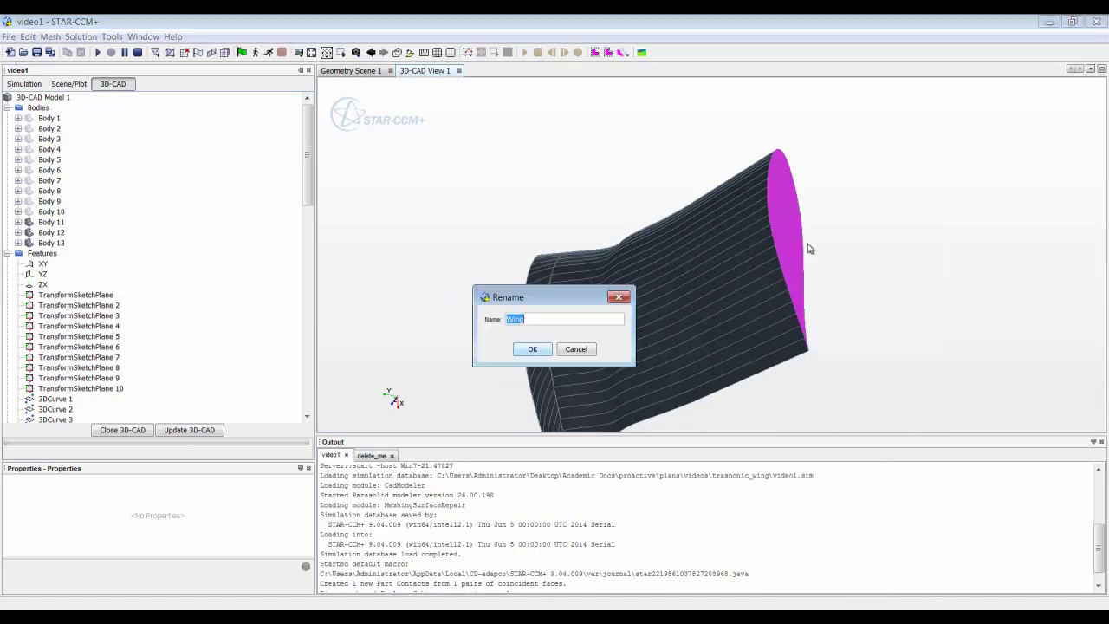
type("Wing")
left_click(530, 350)
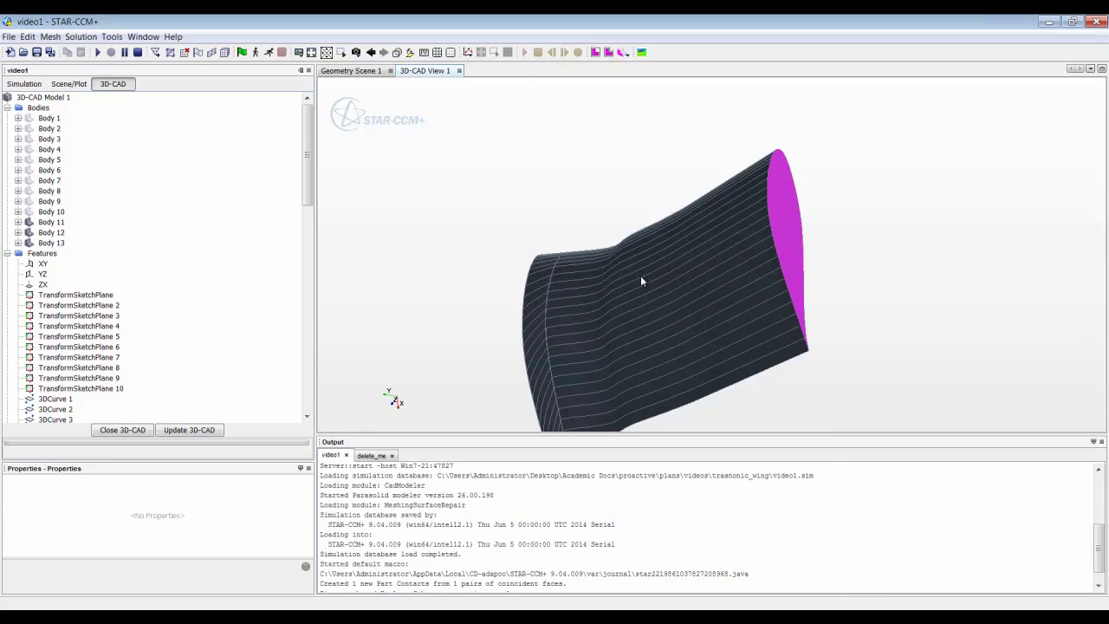
left_click_drag(641, 280, 775, 224)
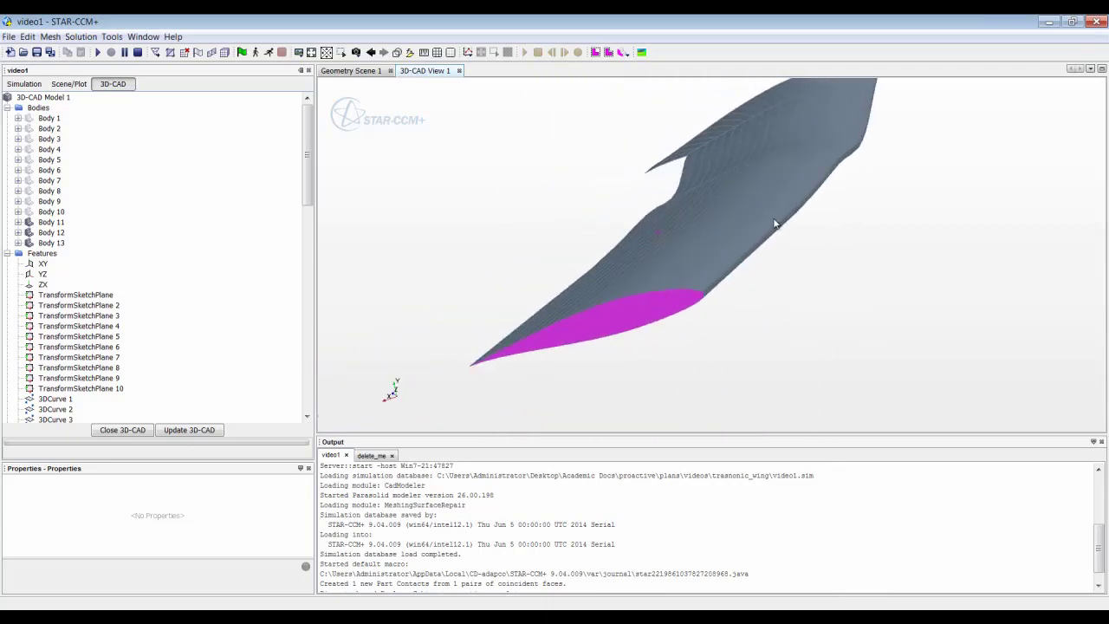
Rename the wing's leading edge to LE
left_click(629, 54)
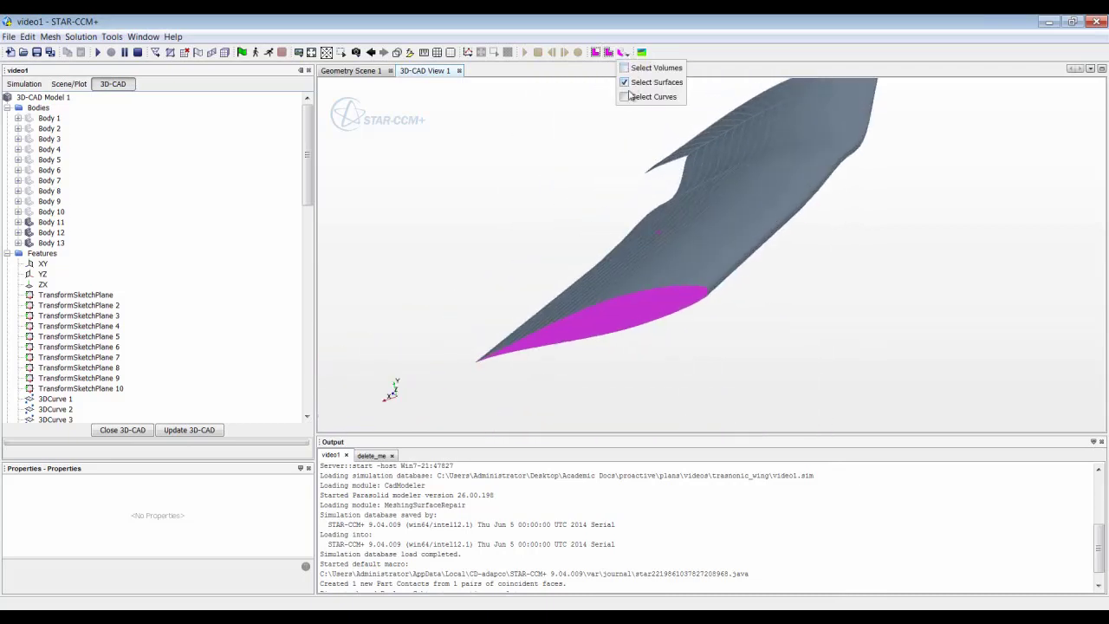
left_click(748, 298)
left_click_drag(747, 297, 667, 313)
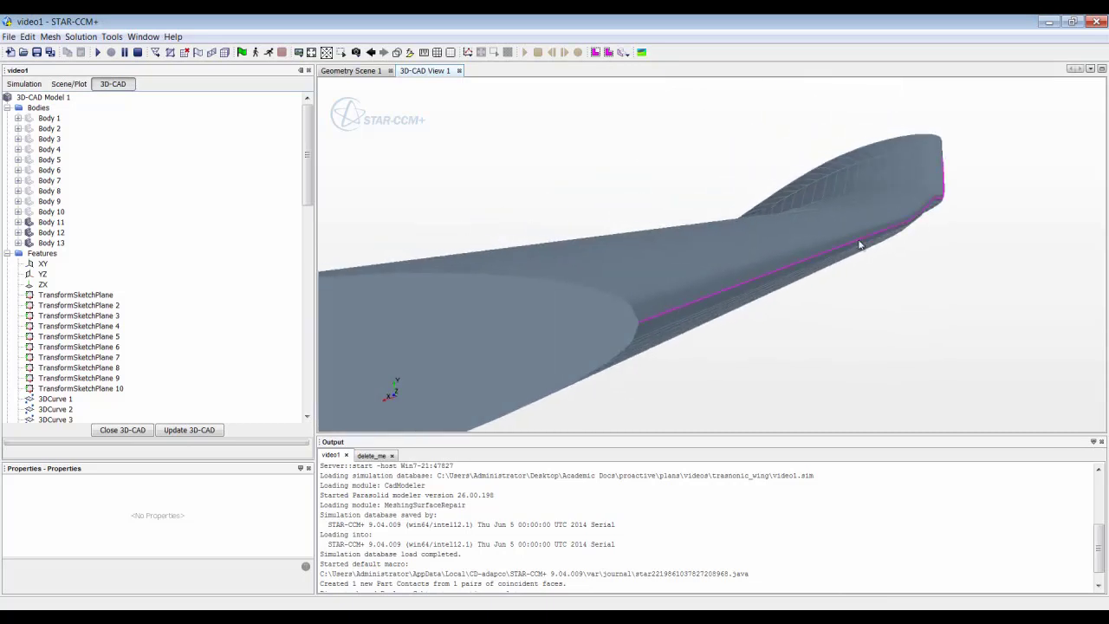
left_click_drag(859, 245, 827, 277)
scroll(850, 227, "up", 5)
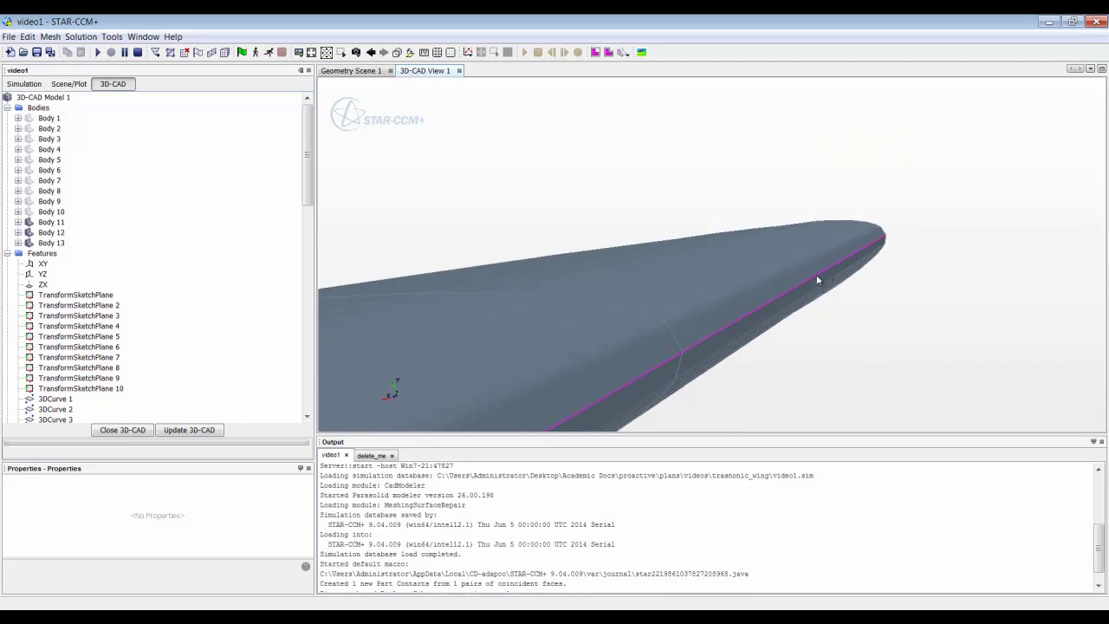
right_click(816, 275)
left_click(873, 302)
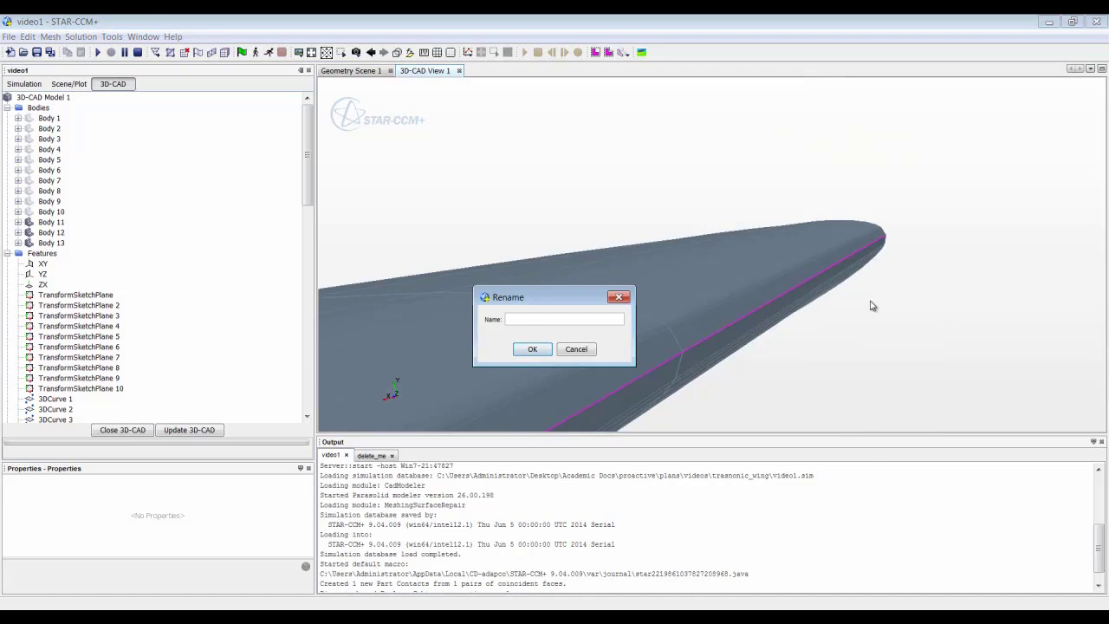
left_click(532, 348)
Select both trailing edges of the wing and rename them TE
left_click_drag(606, 334, 721, 304)
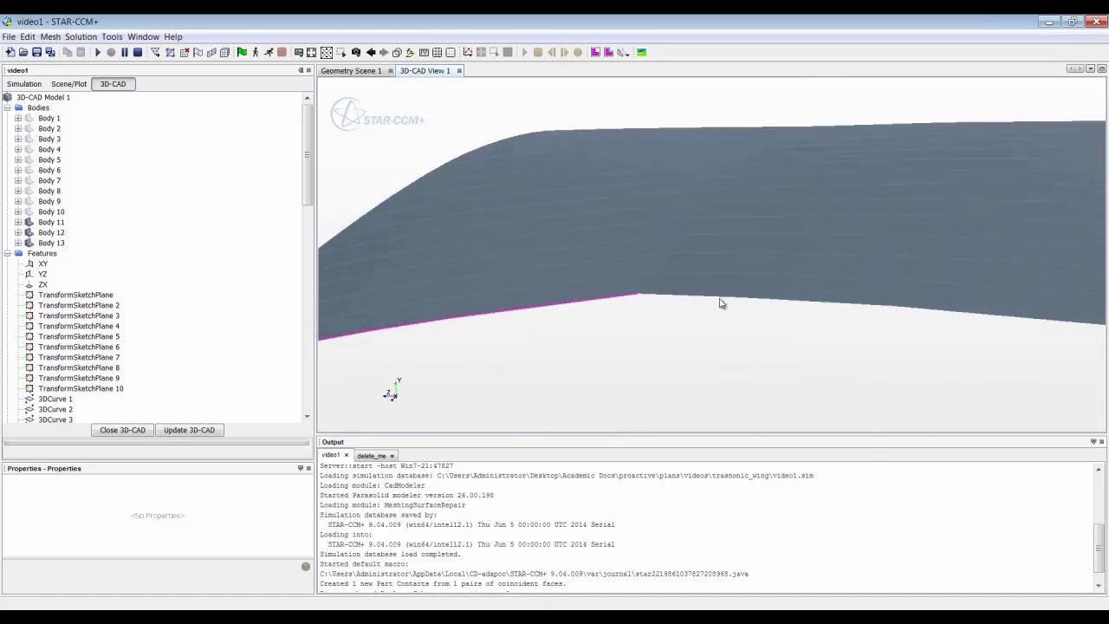
left_click(721, 303, "ctrl")
right_click(721, 303)
left_click(750, 321)
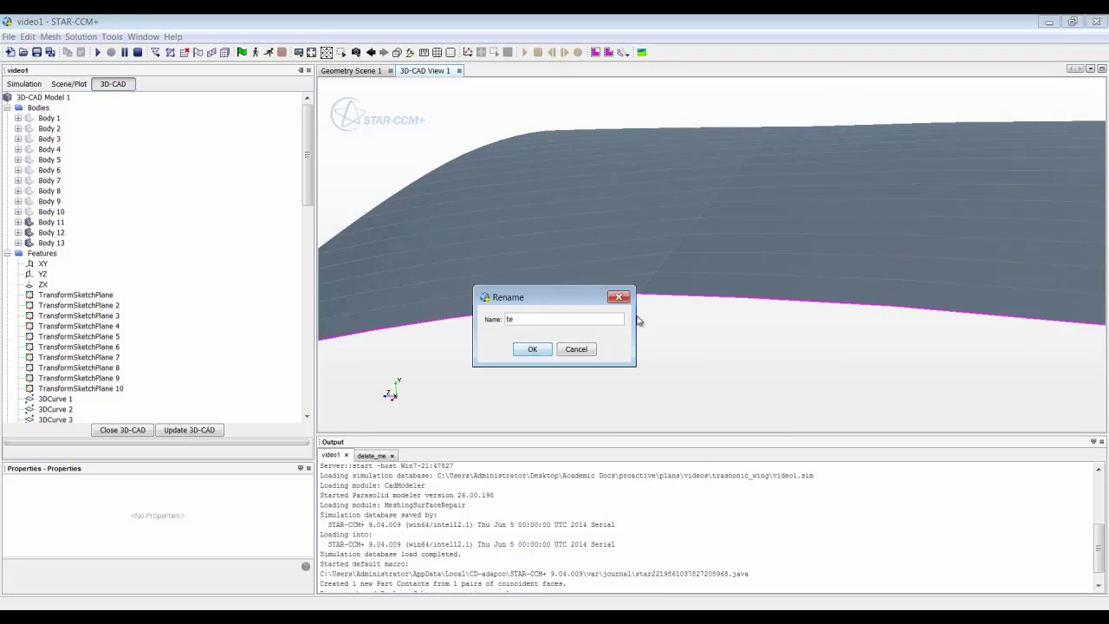
type("TE")
left_click(531, 349)
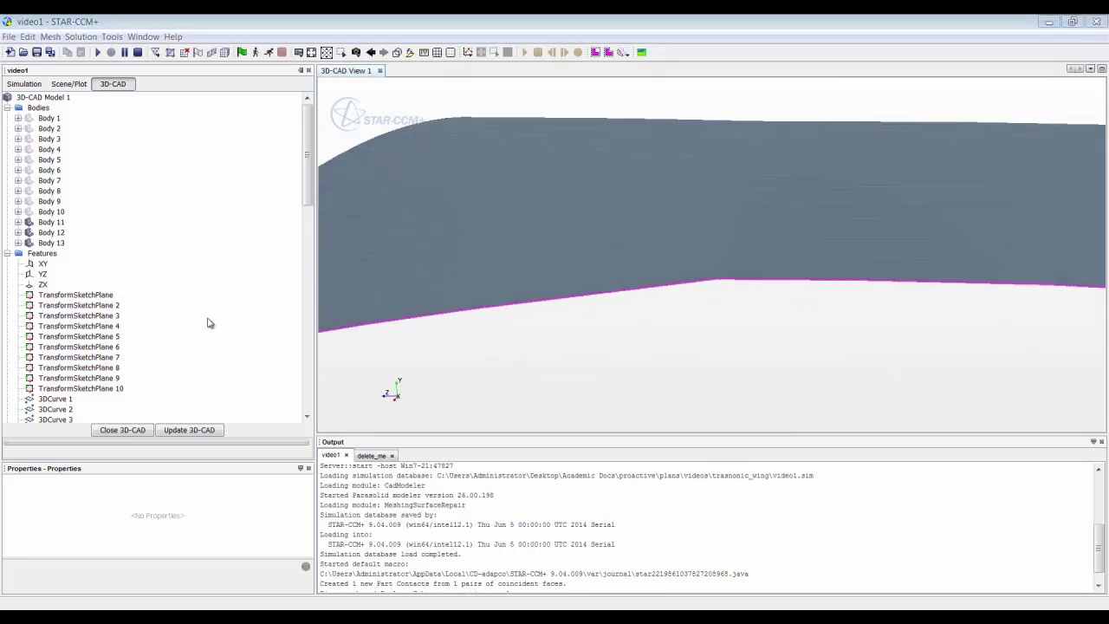
Create geometry parts from Bodies 11, 12 and 13
left_click(122, 430)
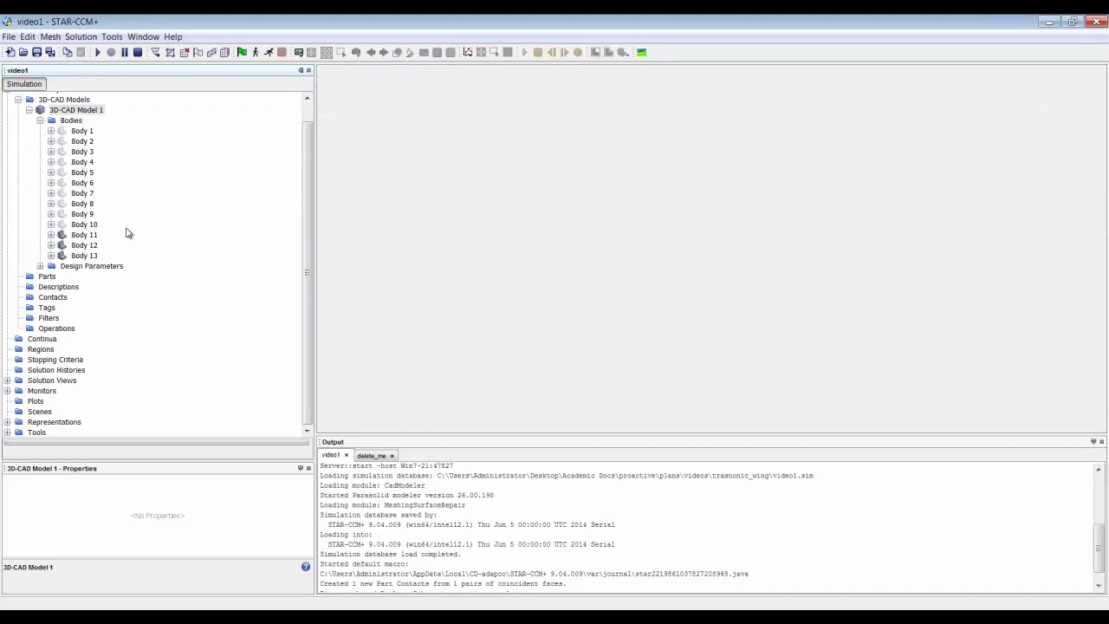
left_click(85, 235)
left_click(84, 256, "shift")
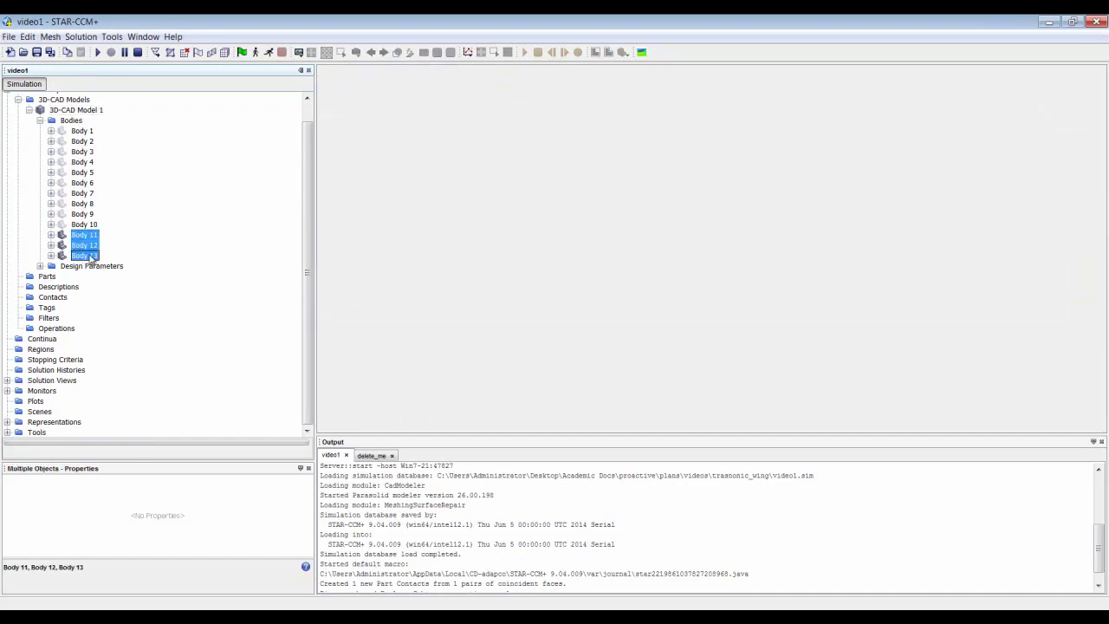
right_click(91, 258)
left_click(145, 279)
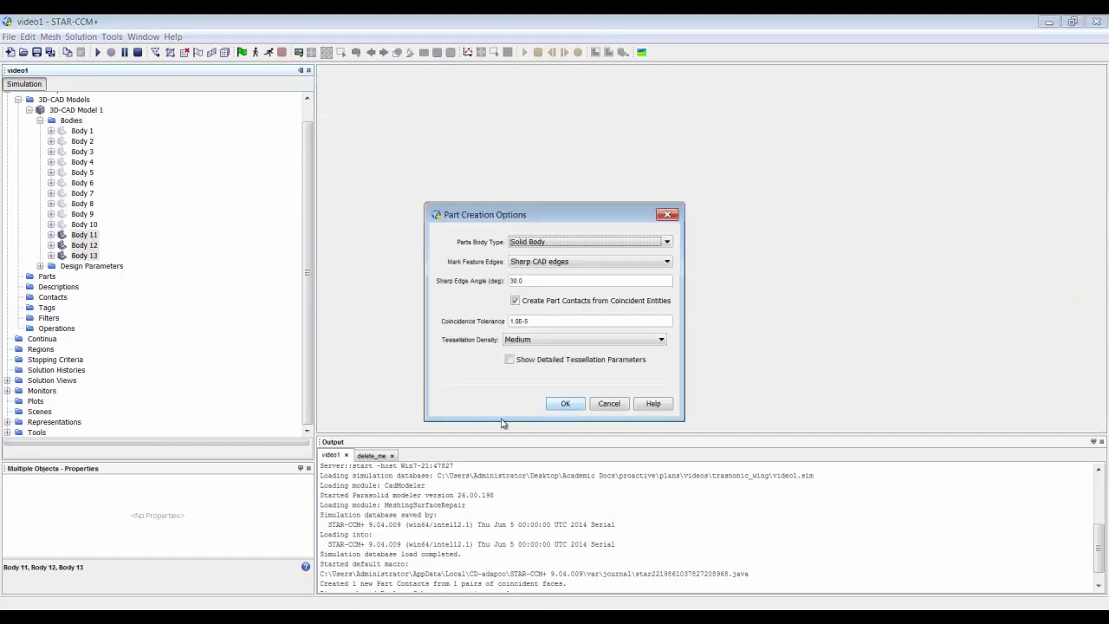
left_click(563, 404)
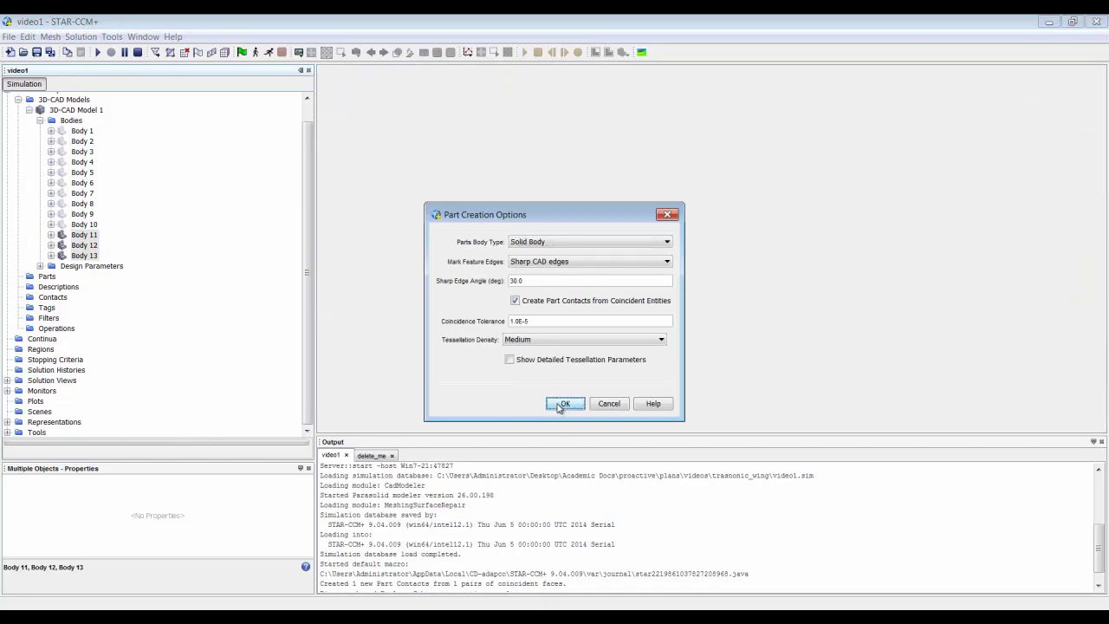
Add a Subtract operation with all three bodies as inputs and Body 13 as target
left_click(55, 328)
right_click(56, 329)
mouse_move(121, 338)
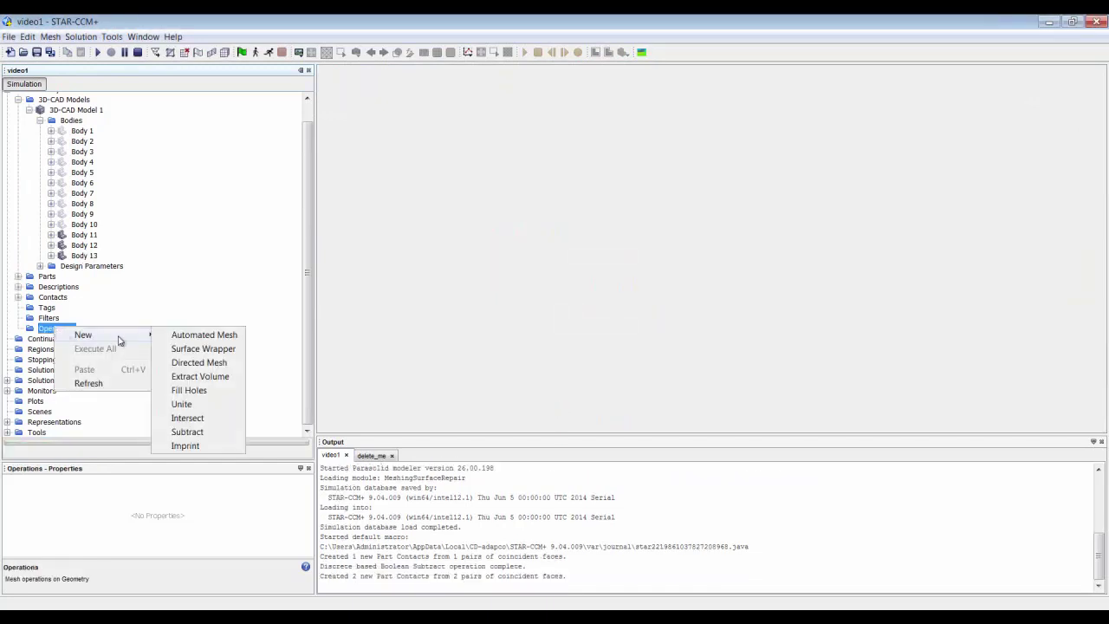
left_click(216, 432)
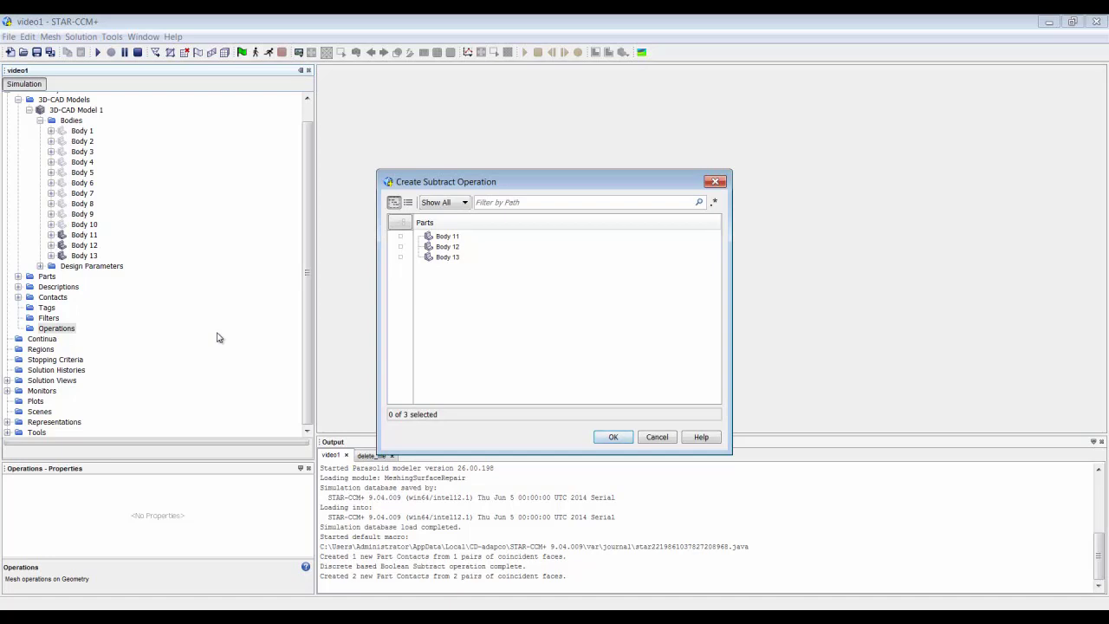
left_click(402, 222)
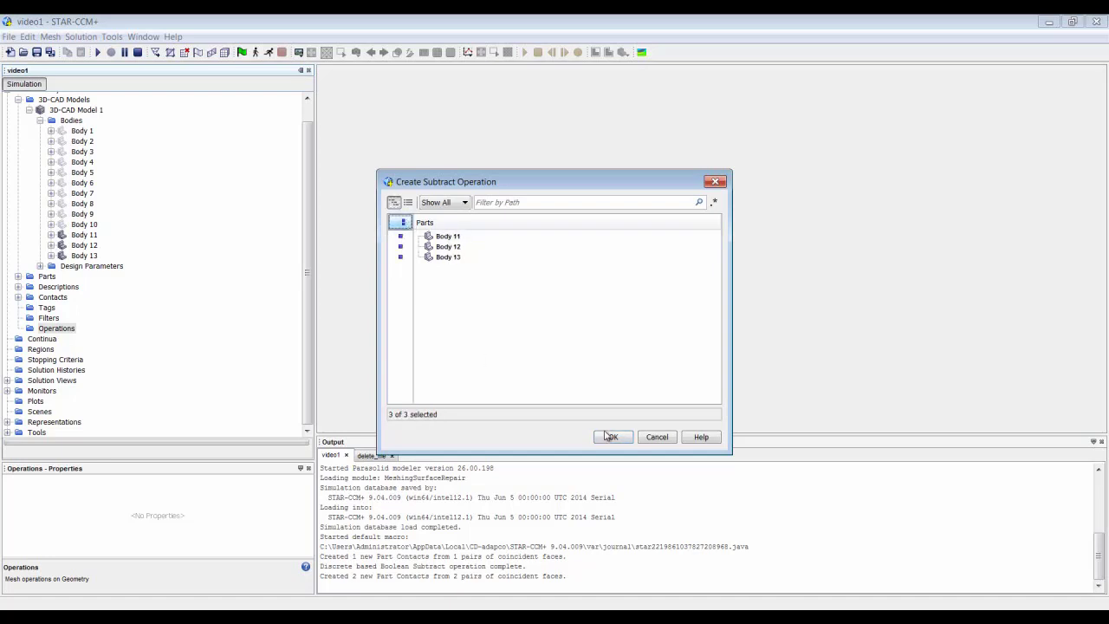
left_click(623, 436)
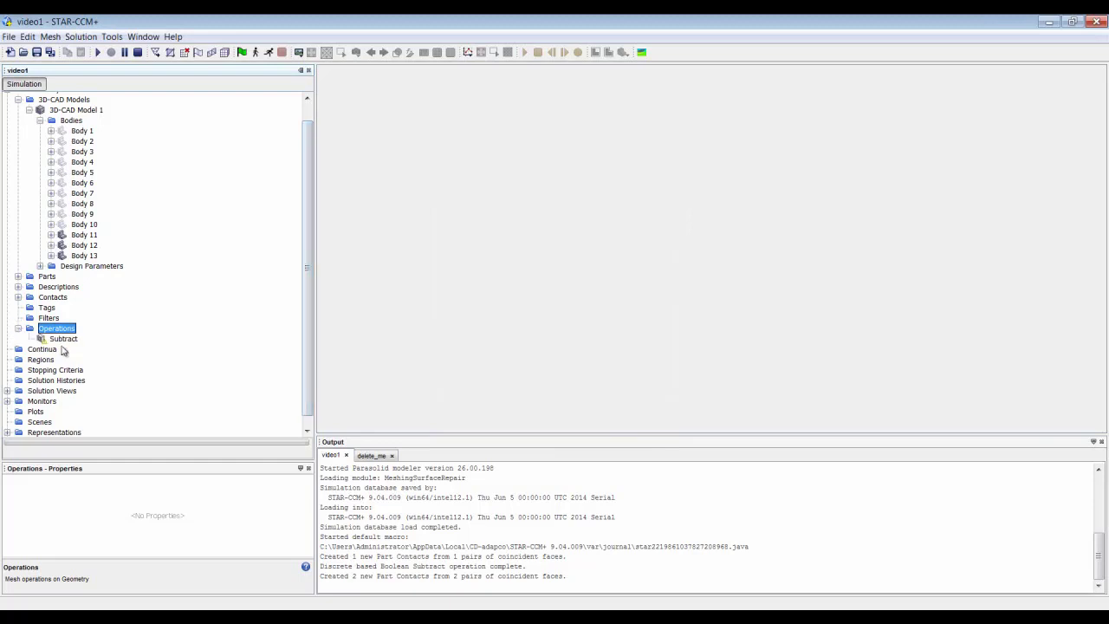
left_click(309, 500)
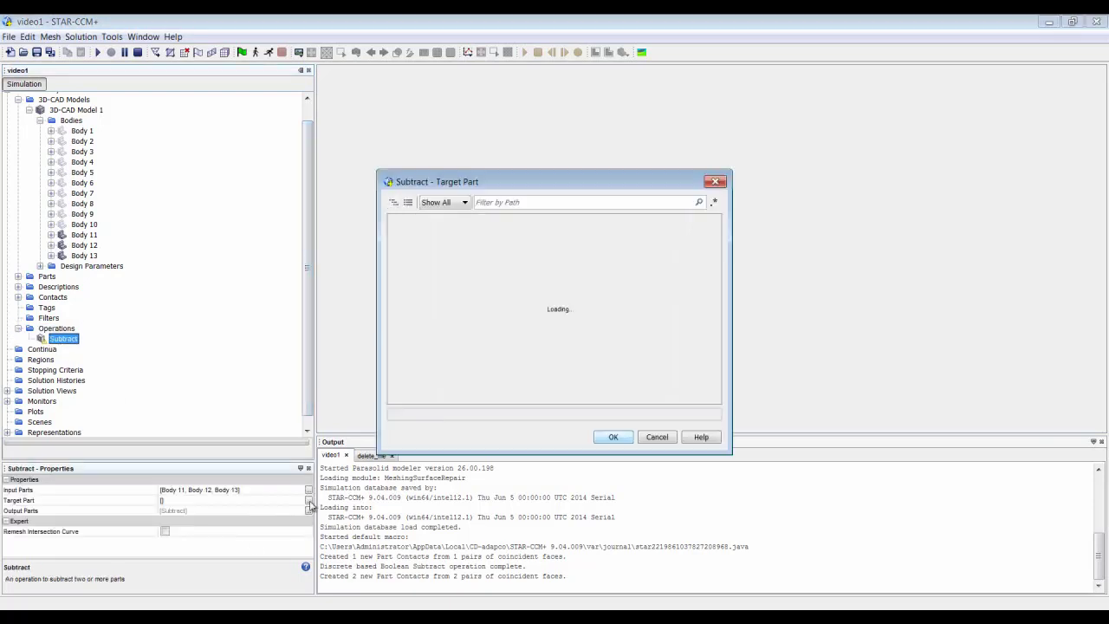
left_click(401, 258)
left_click(612, 436)
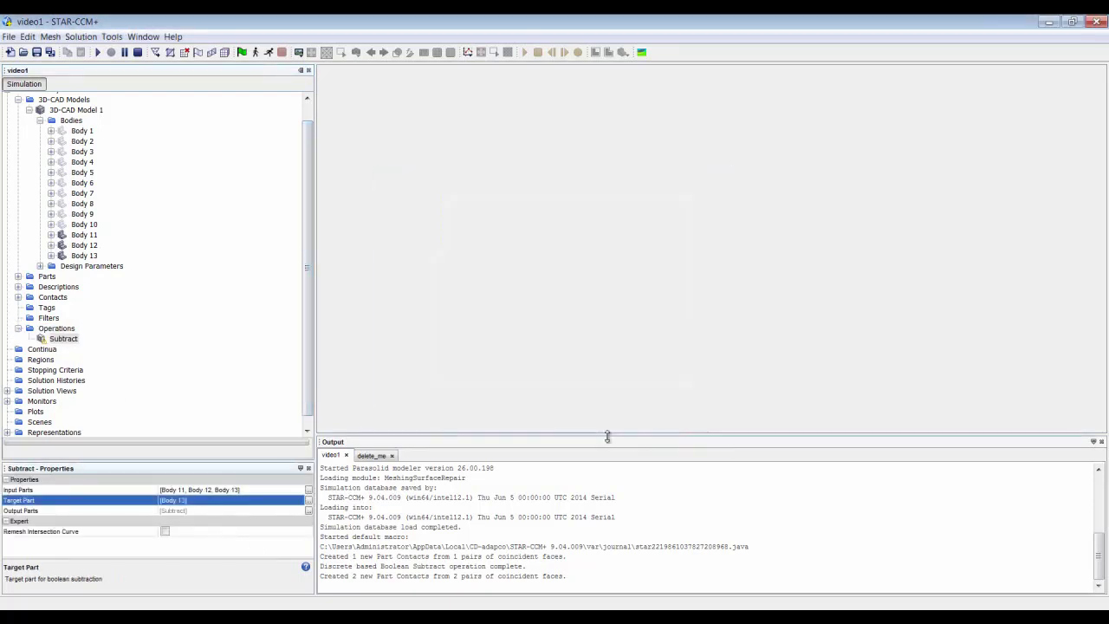
Execute the Subtract operation and check the new Subtract part under Parts
right_click(69, 345)
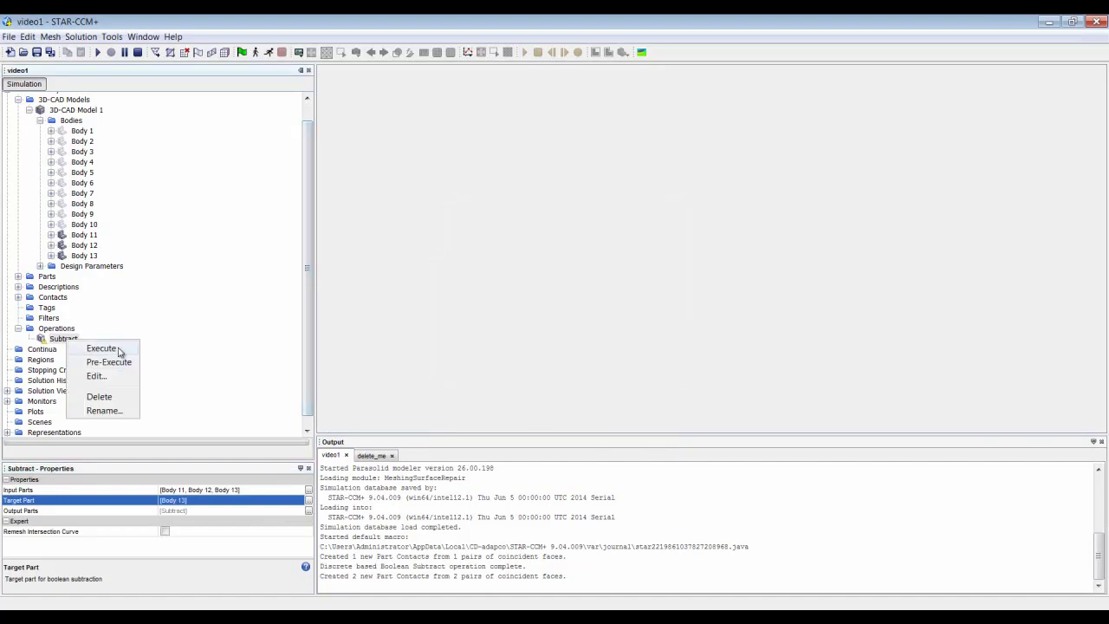
left_click(108, 348)
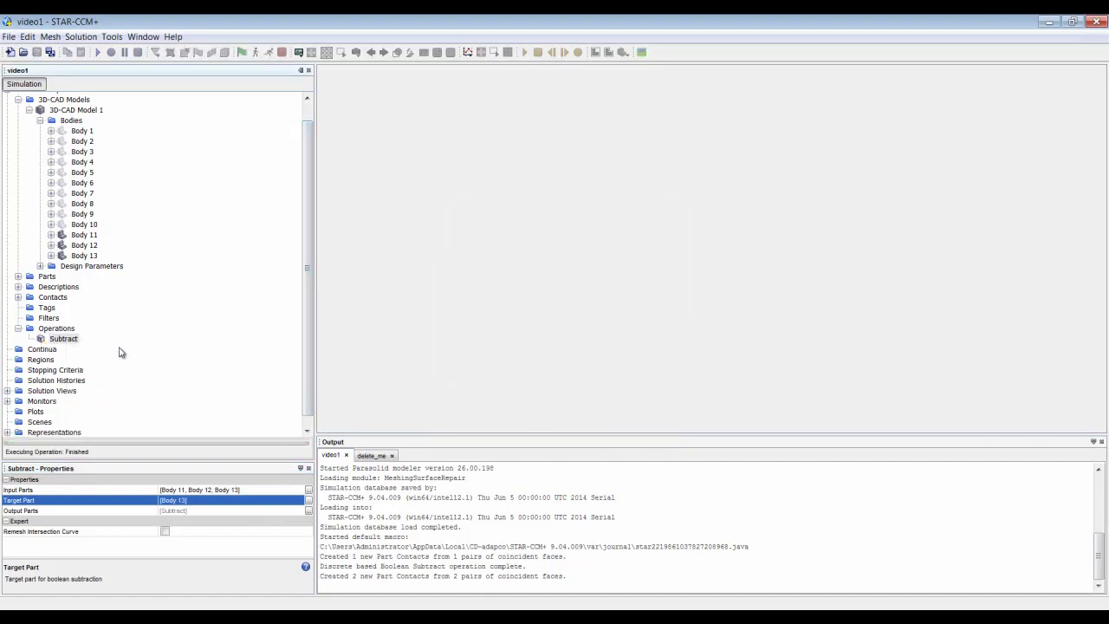
left_click(17, 276)
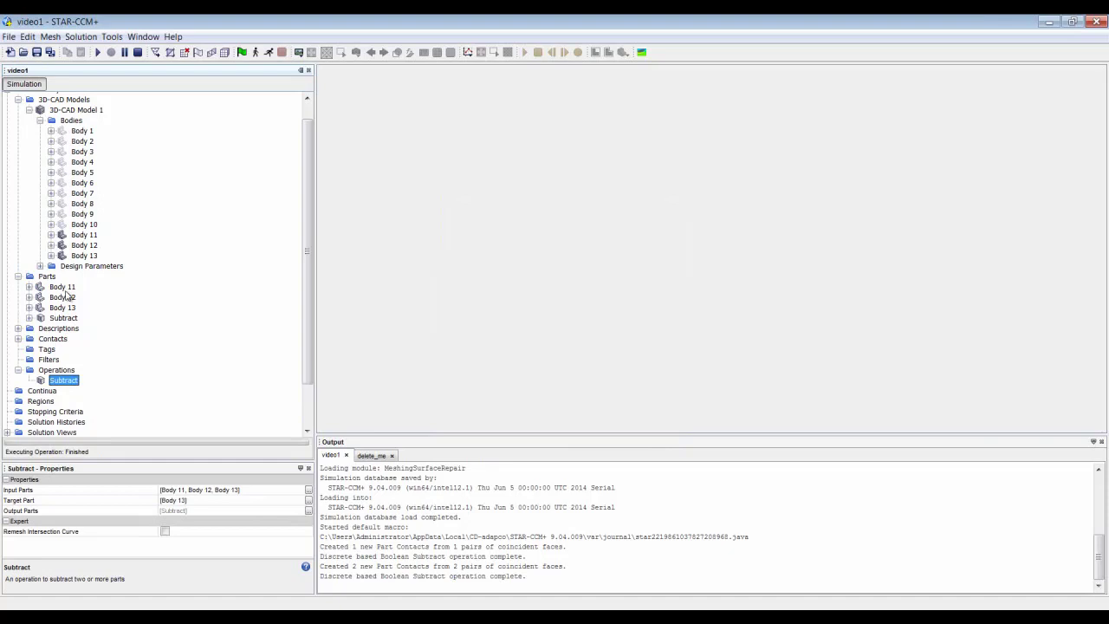
left_click(71, 319)
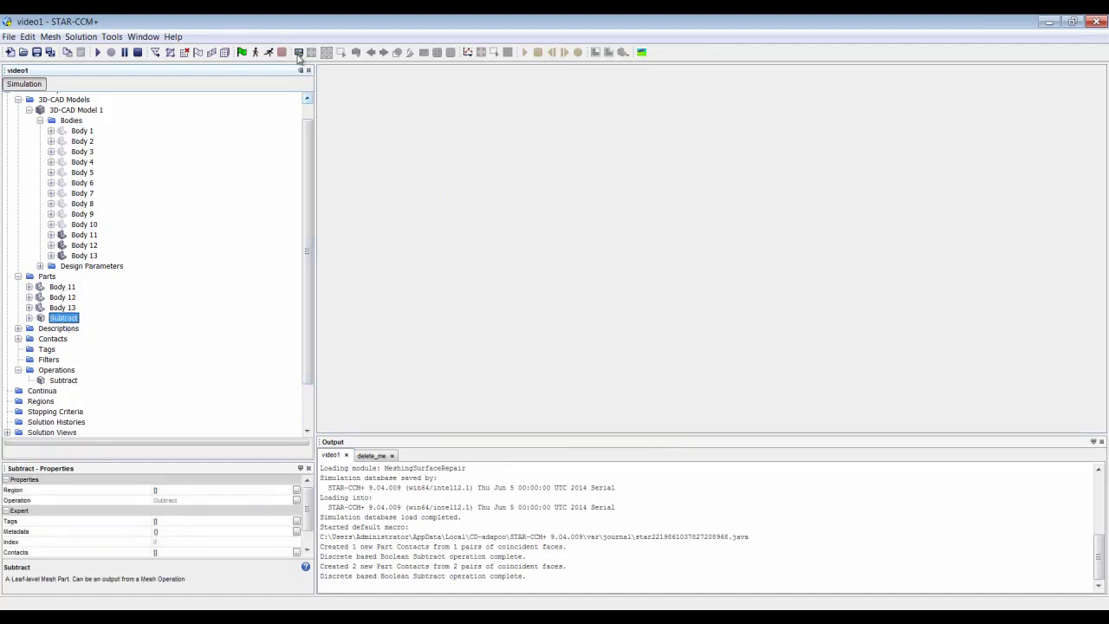
Create Geometry Scene 1 showing only the Subtract part, viewed in 3D close to the wing
left_click(300, 54)
left_click(323, 68)
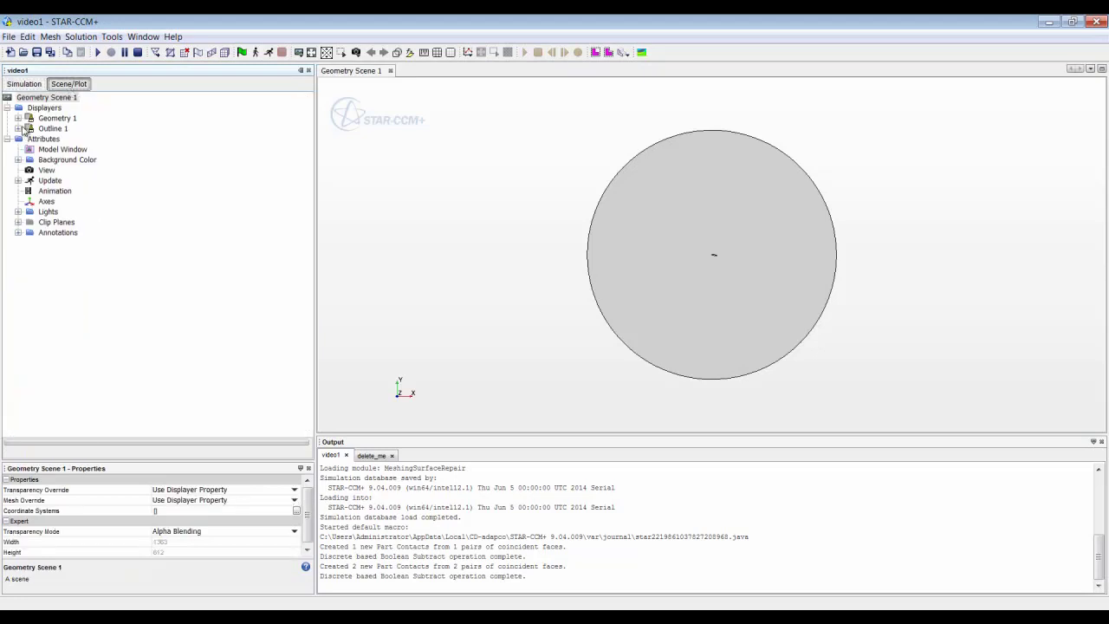
left_click(19, 119)
left_click(57, 128)
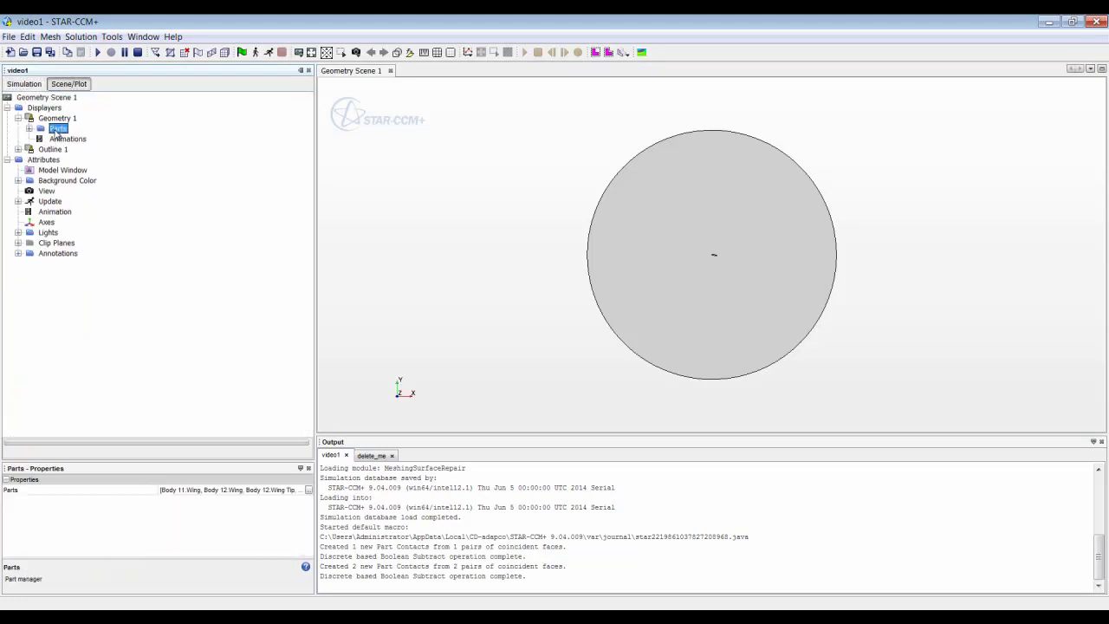
left_click(307, 491)
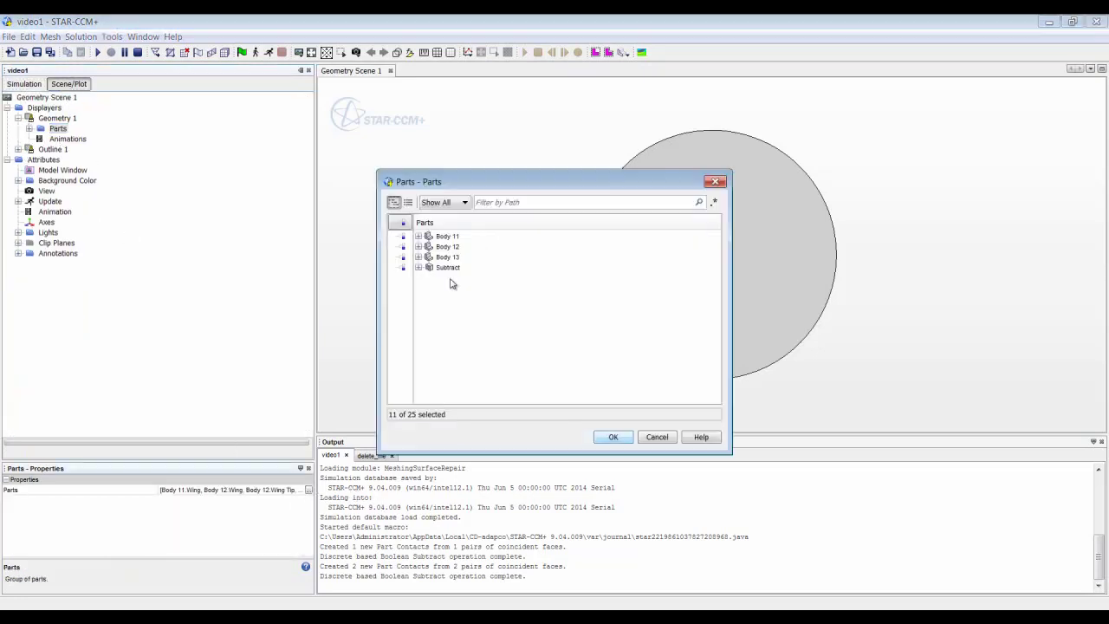
left_click(404, 267)
left_click(613, 437)
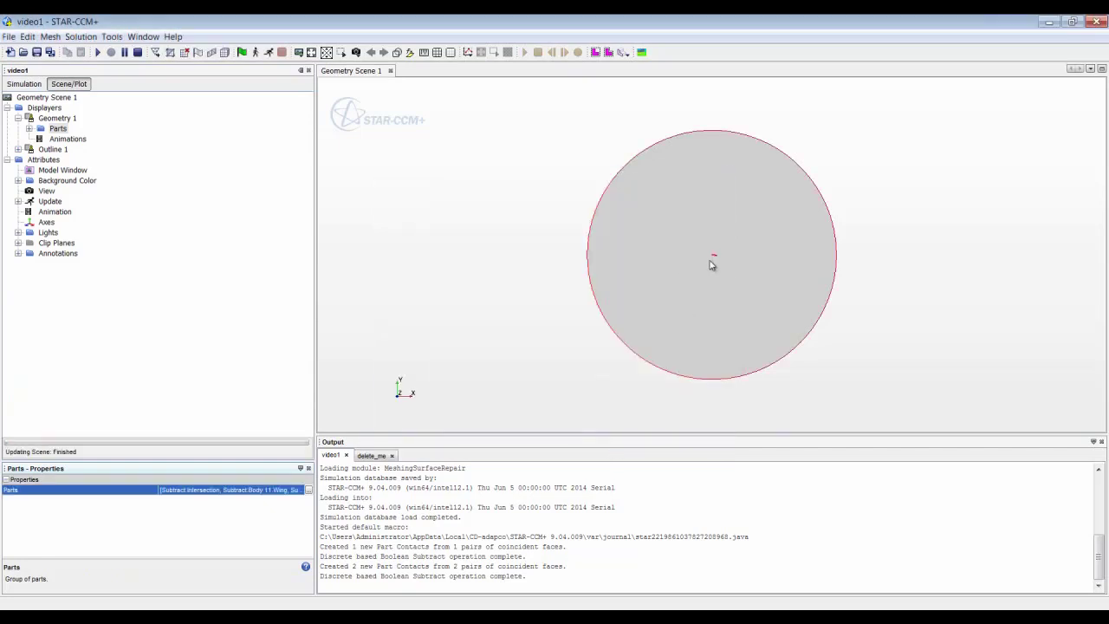
left_click_drag(686, 297, 547, 278)
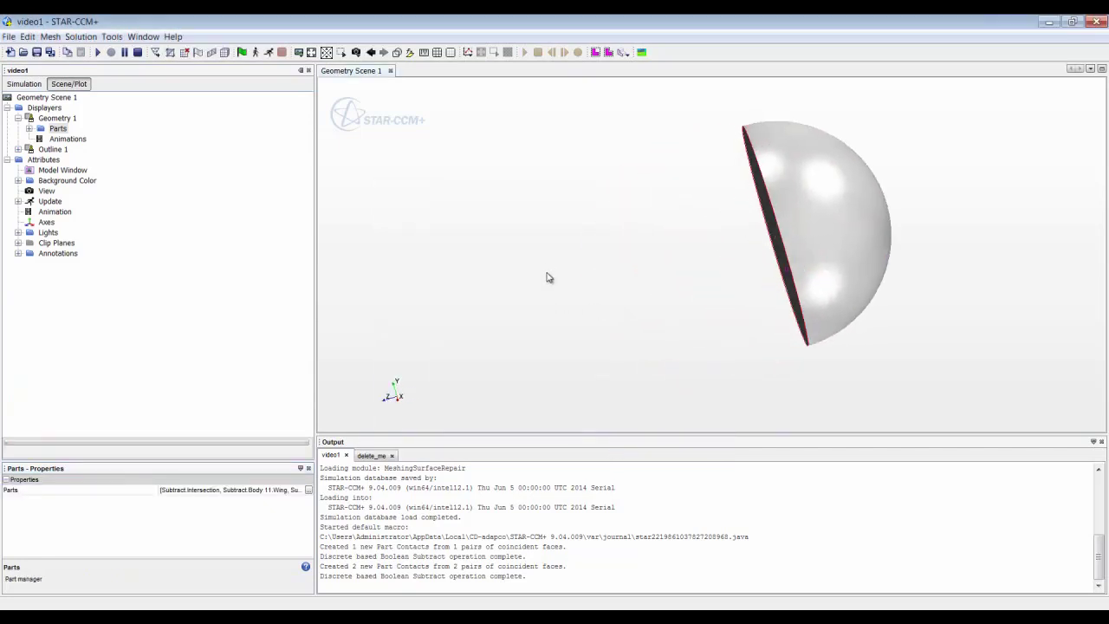
left_click(397, 52)
mouse_move(831, 261)
left_mouse_down()
mouse_move(705, 265)
mouse_move(667, 248)
mouse_move(592, 267)
mouse_move(581, 285)
mouse_move(847, 262)
mouse_move(830, 268)
left_mouse_up()
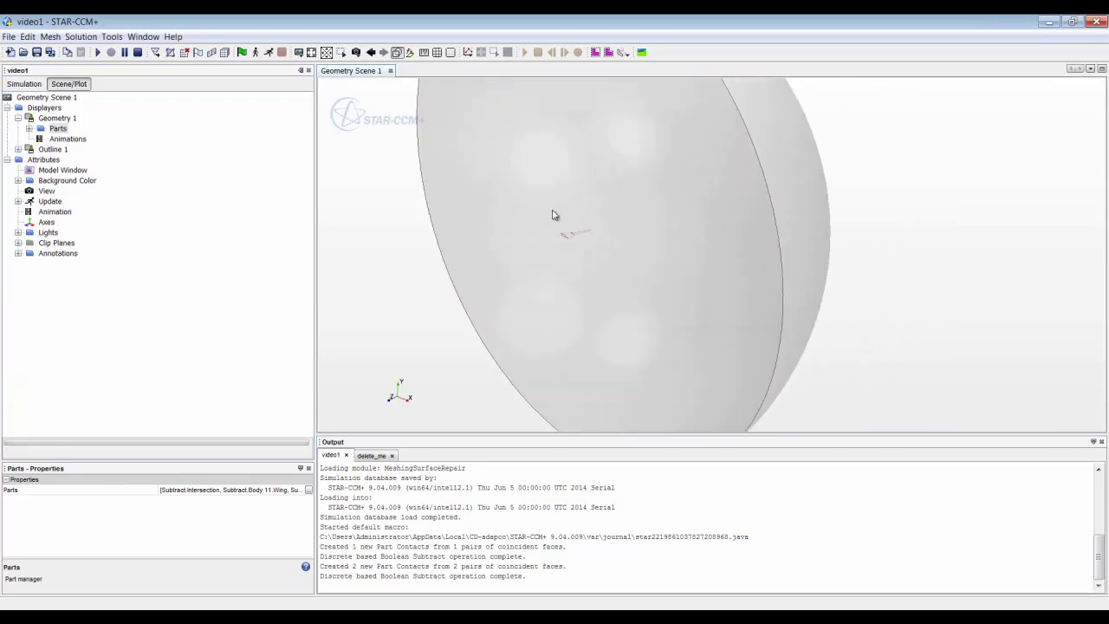
left_click(24, 83)
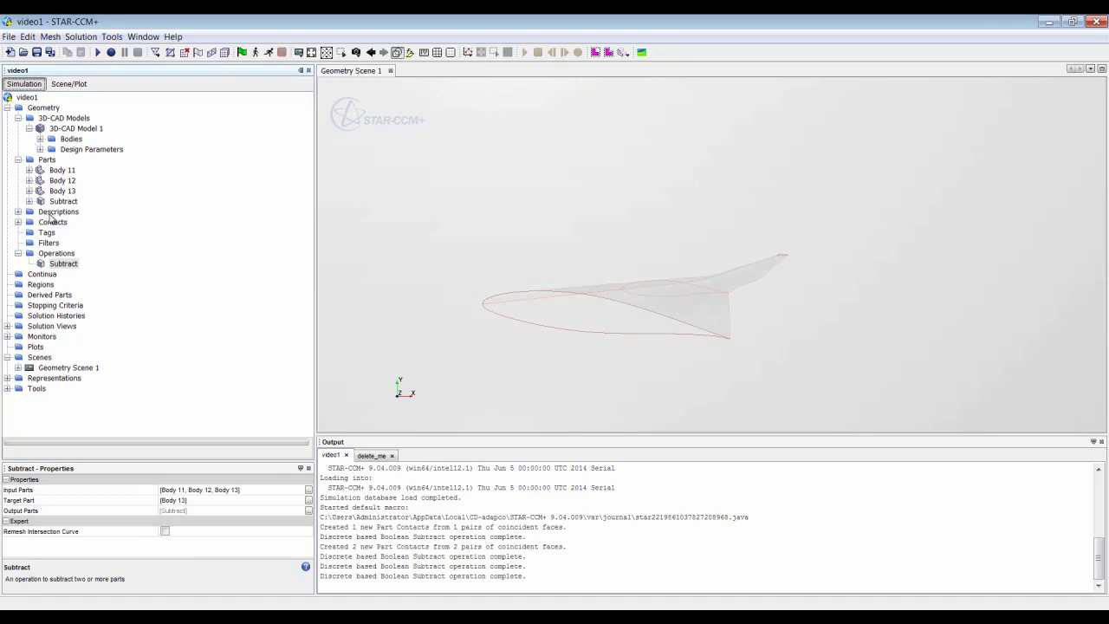
Set 10 aoa to 5.0 deg and the y of 10 position to 4.5 m
left_click(40, 149)
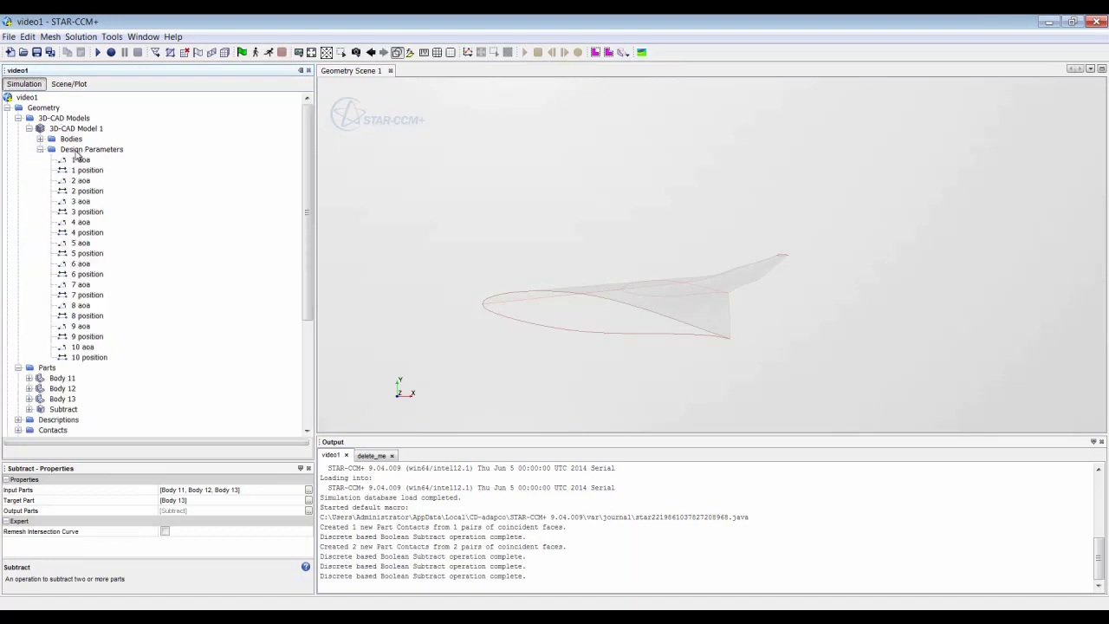
left_click(83, 347)
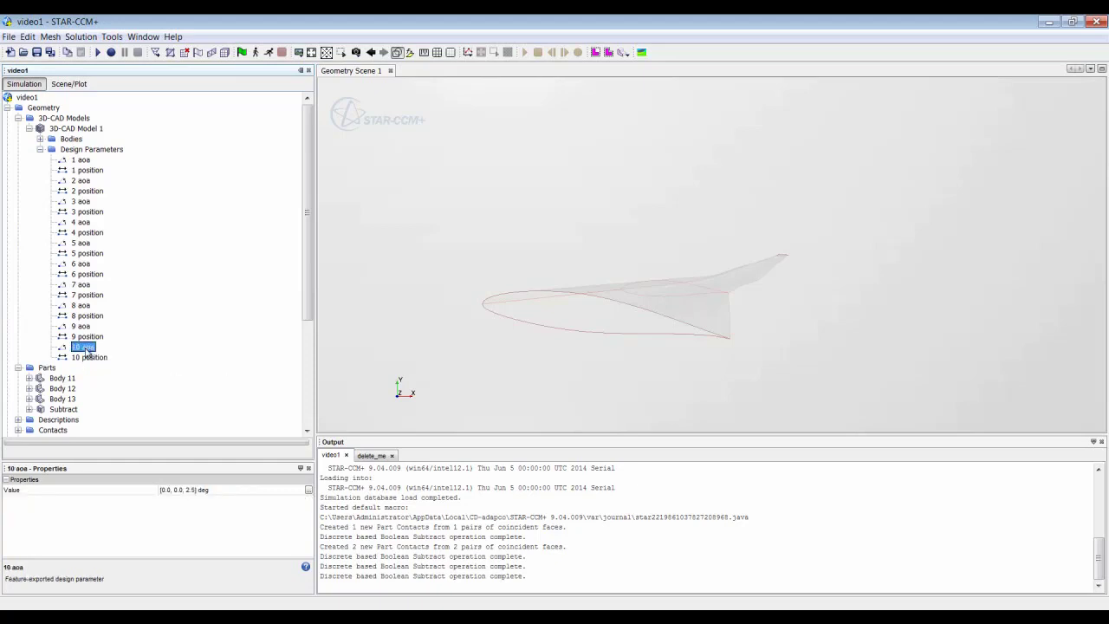
left_click(198, 491)
left_click(199, 491)
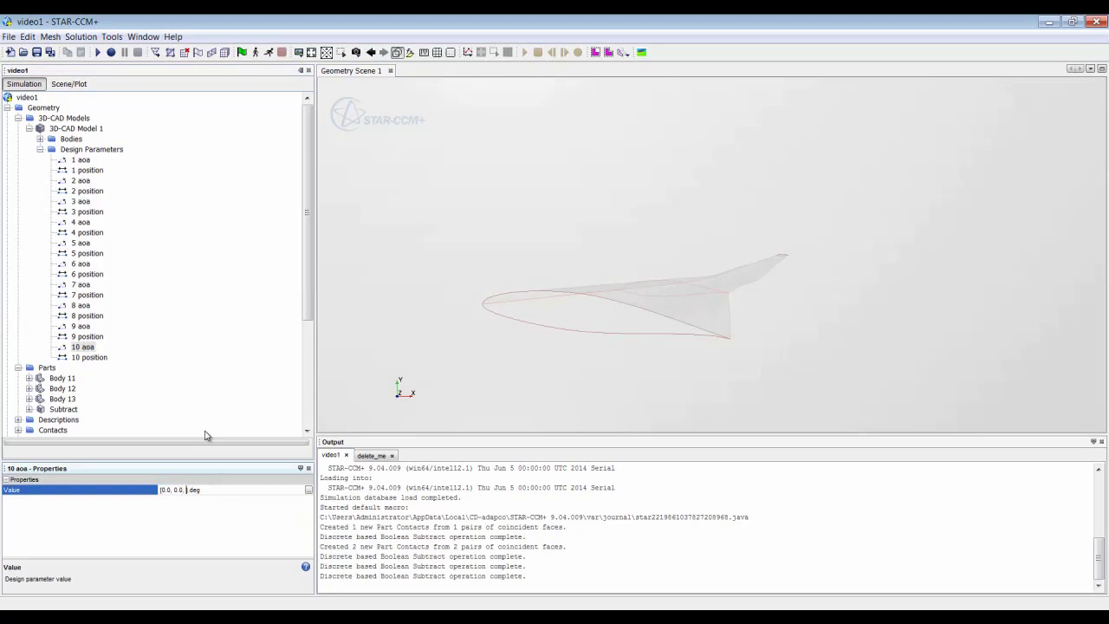
key("Return")
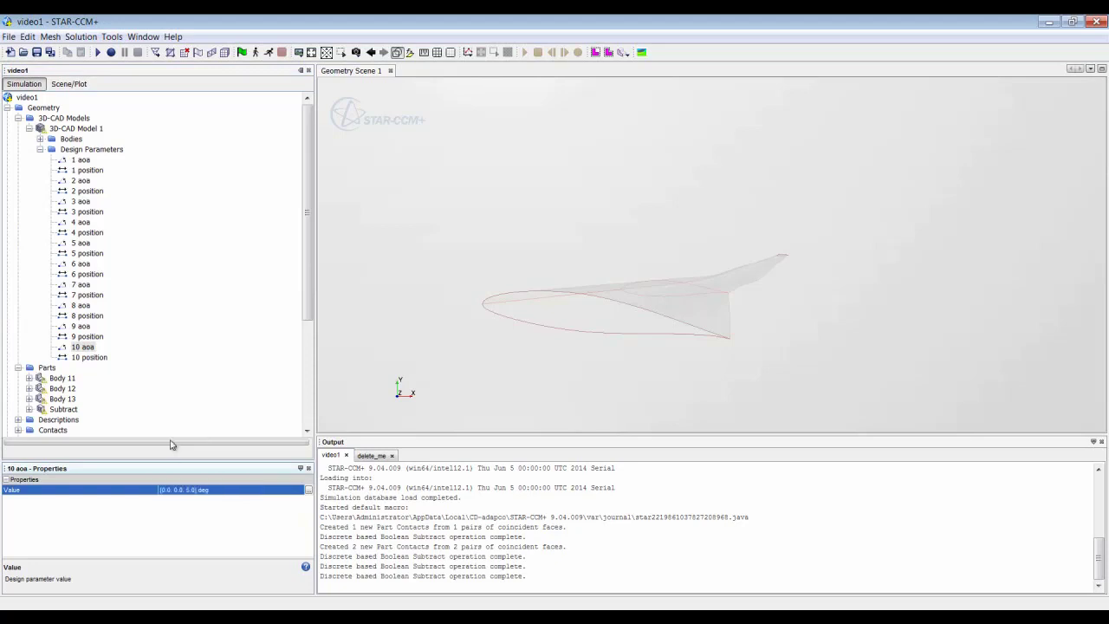
left_click(94, 357)
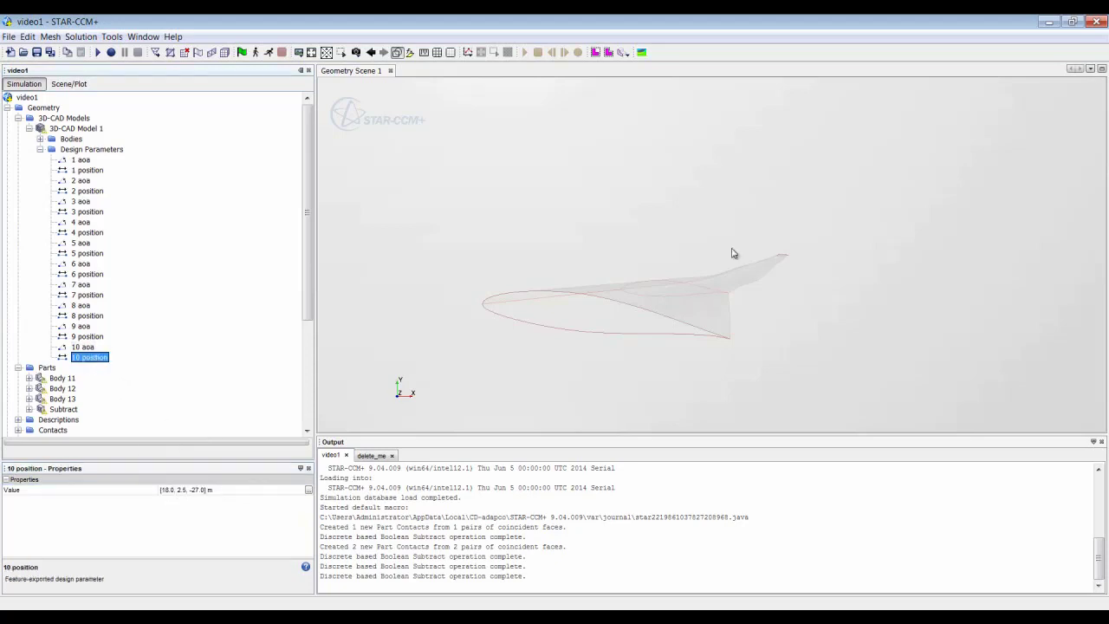
double_click(181, 490)
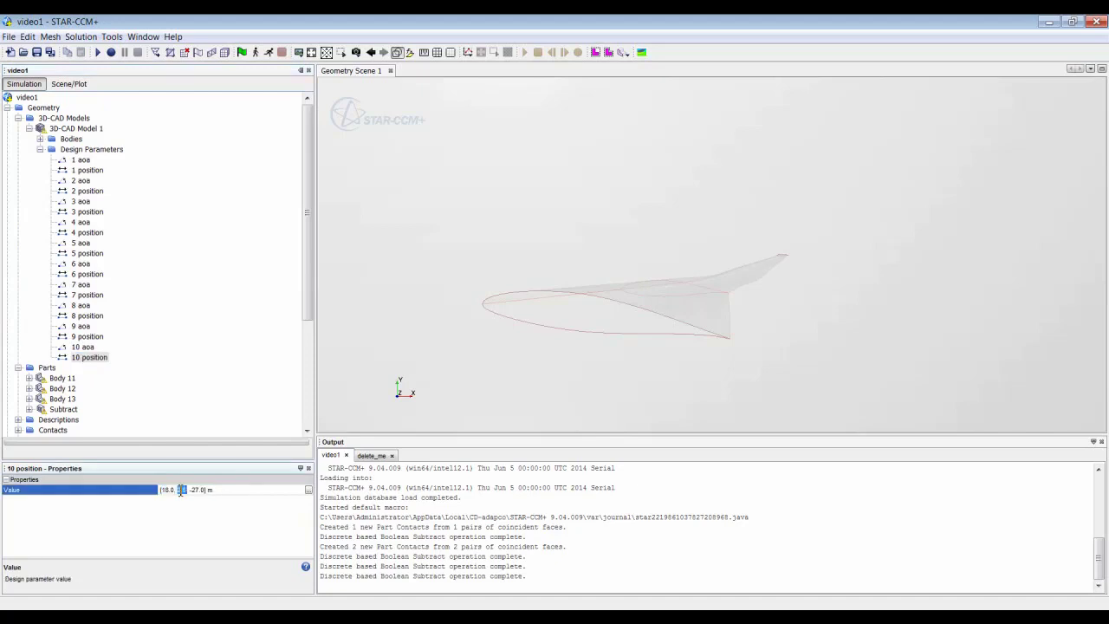
type("5")
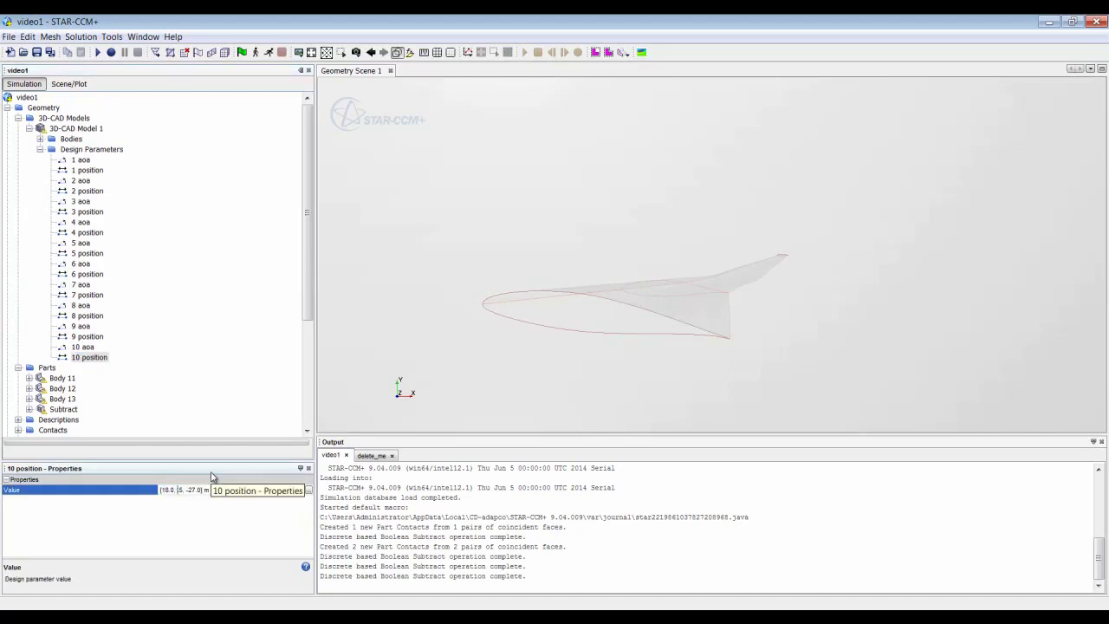
key("Return")
Re-execute the Subtract operation to regenerate the wing geometry with the new values
scroll(286, 321, "down", 3)
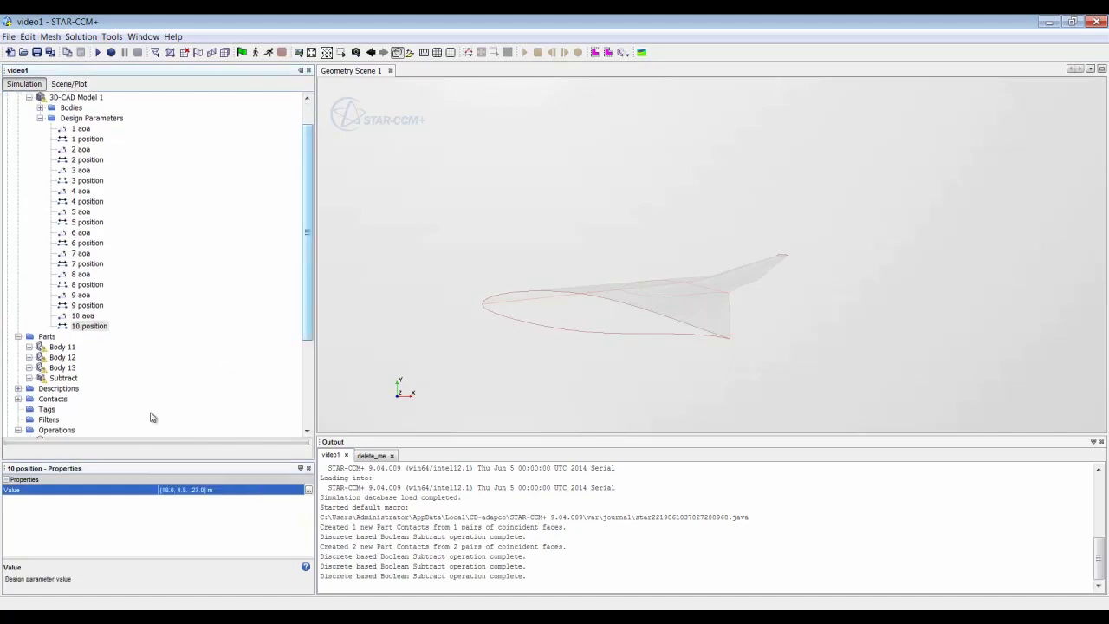
right_click(71, 379)
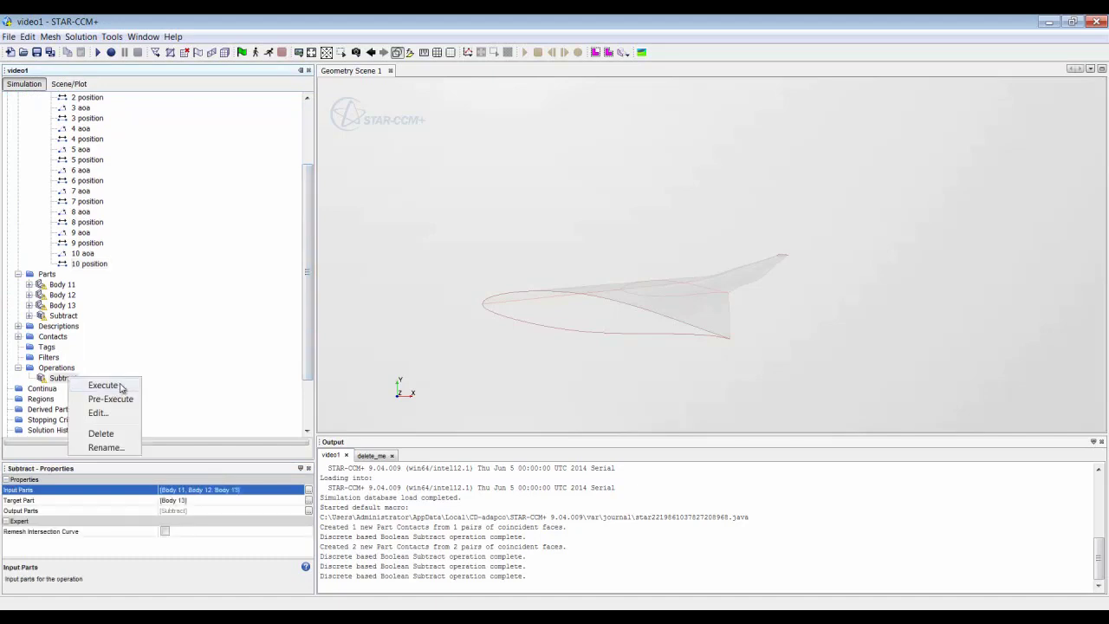
left_click(103, 385)
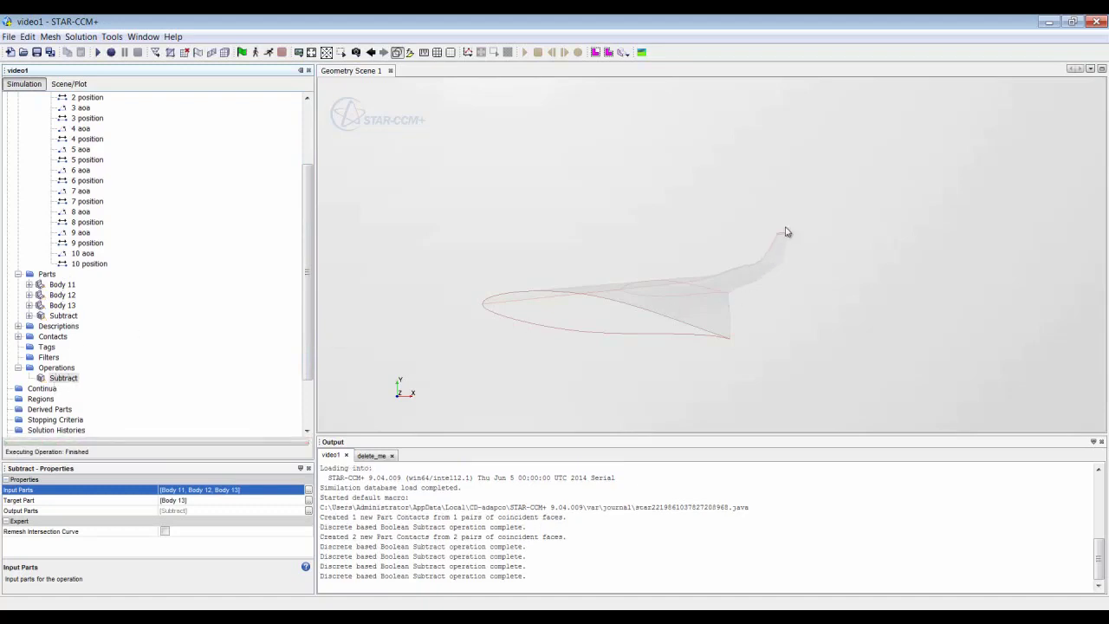
scroll(772, 262, "up", 3)
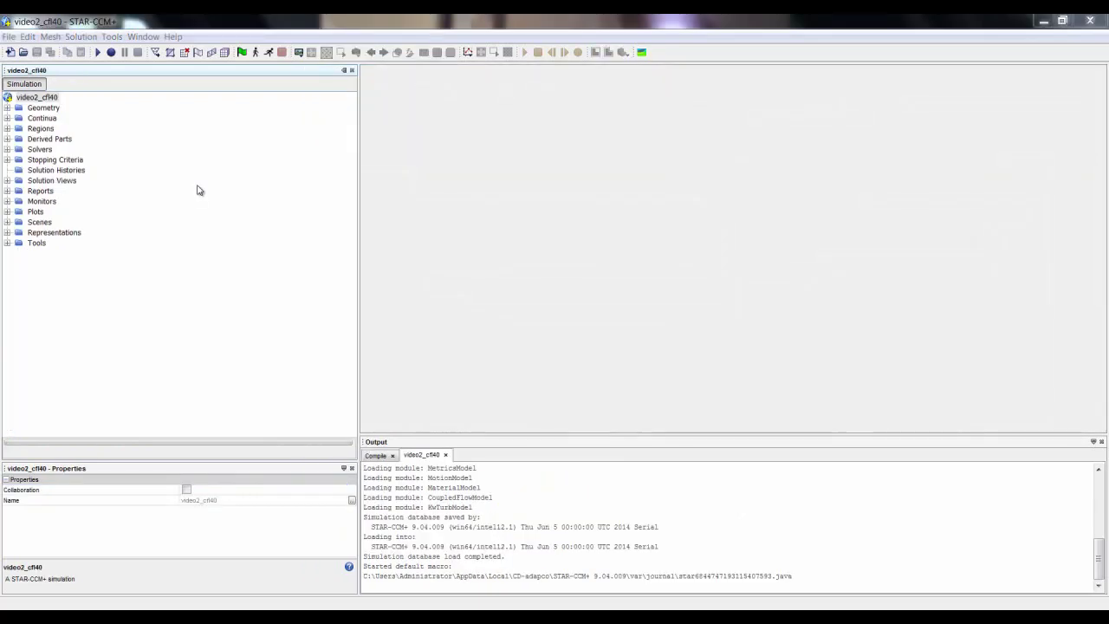
Delete 3D-CAD Model 1 from the Geometry branch
left_click(7, 107)
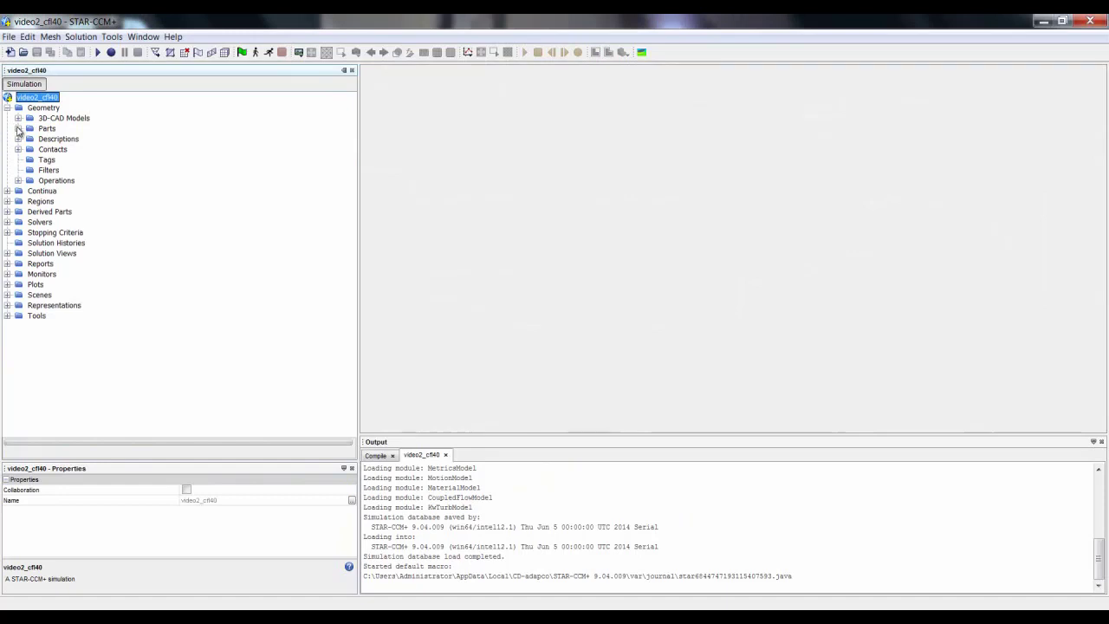
left_click(18, 118)
right_click(56, 129)
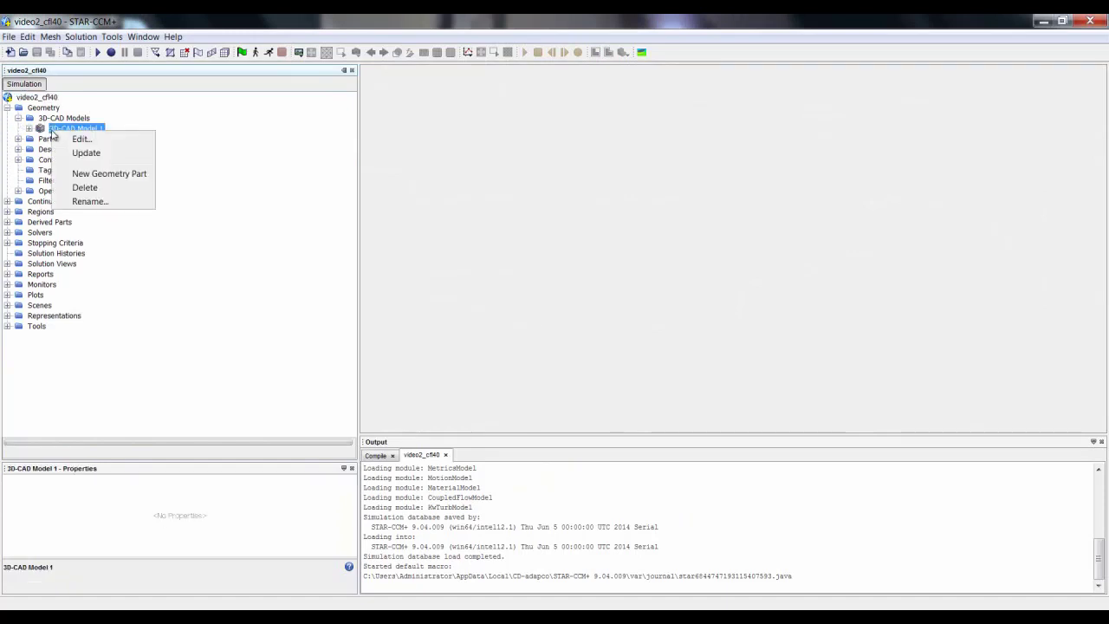
left_click(91, 189)
left_click(537, 360)
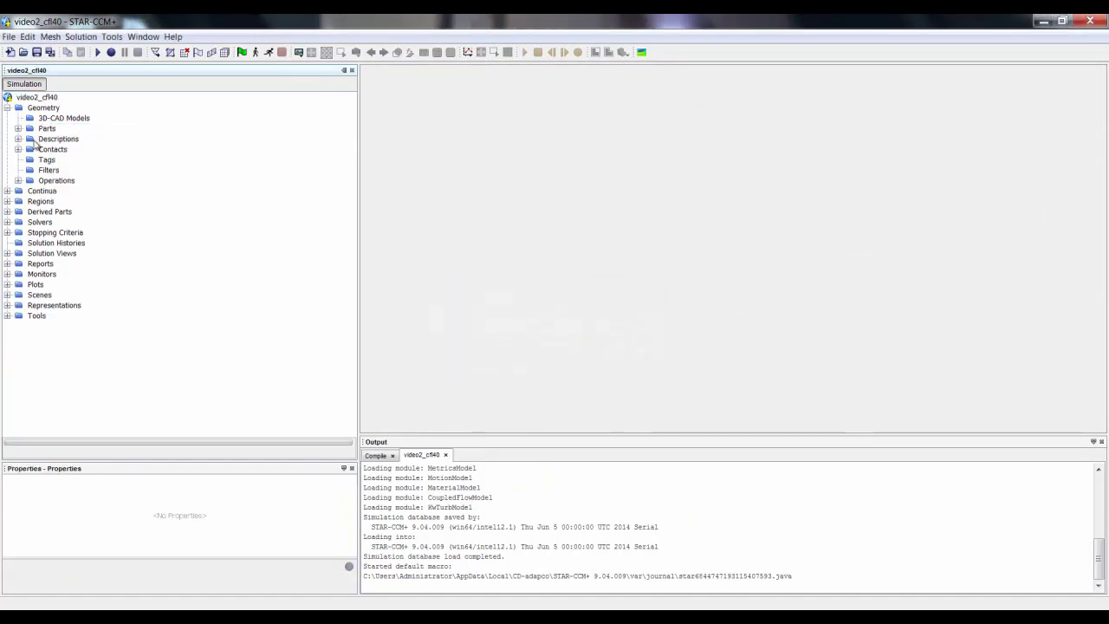
Delete the Body 11, Body 12 and Body 13 parts
left_click(18, 128)
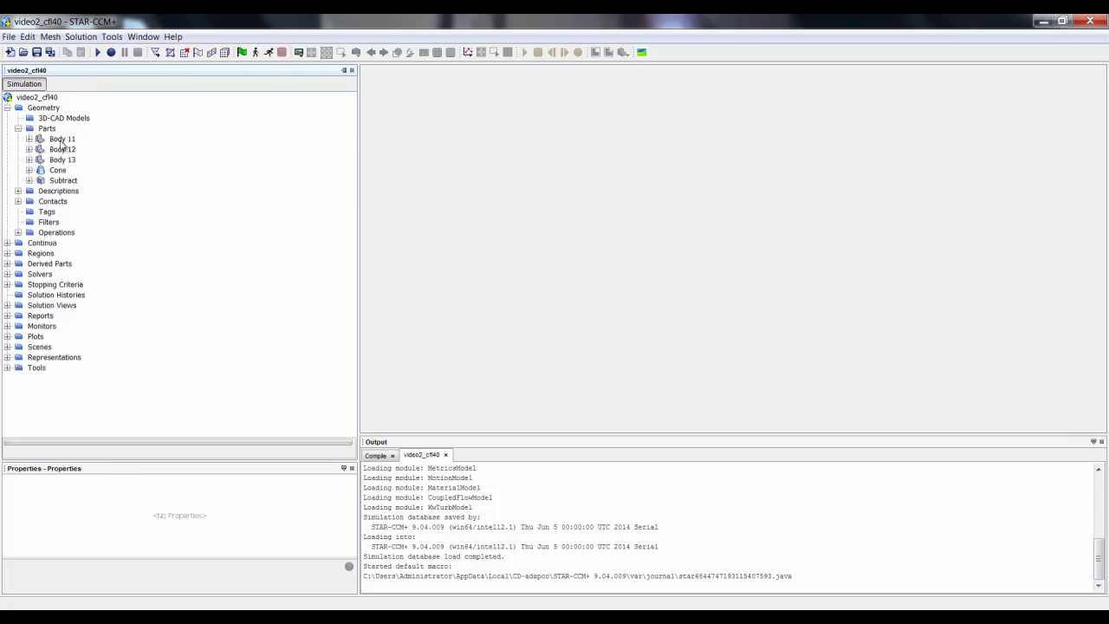
left_click(61, 138)
left_click(63, 161, "shift")
right_click(63, 162)
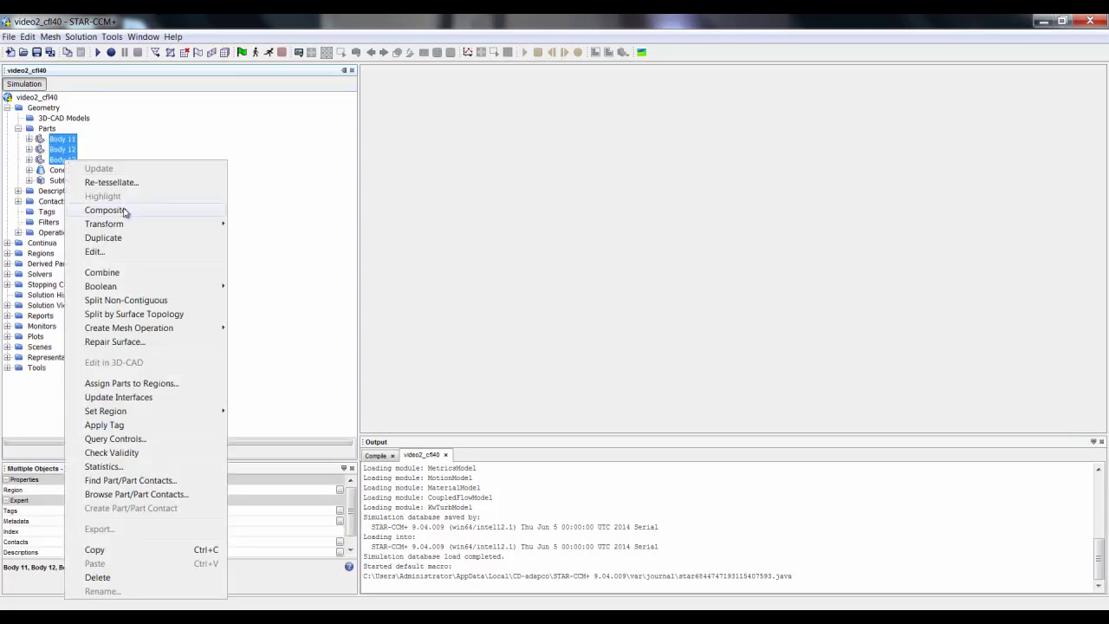
left_click(136, 577)
left_click(537, 360)
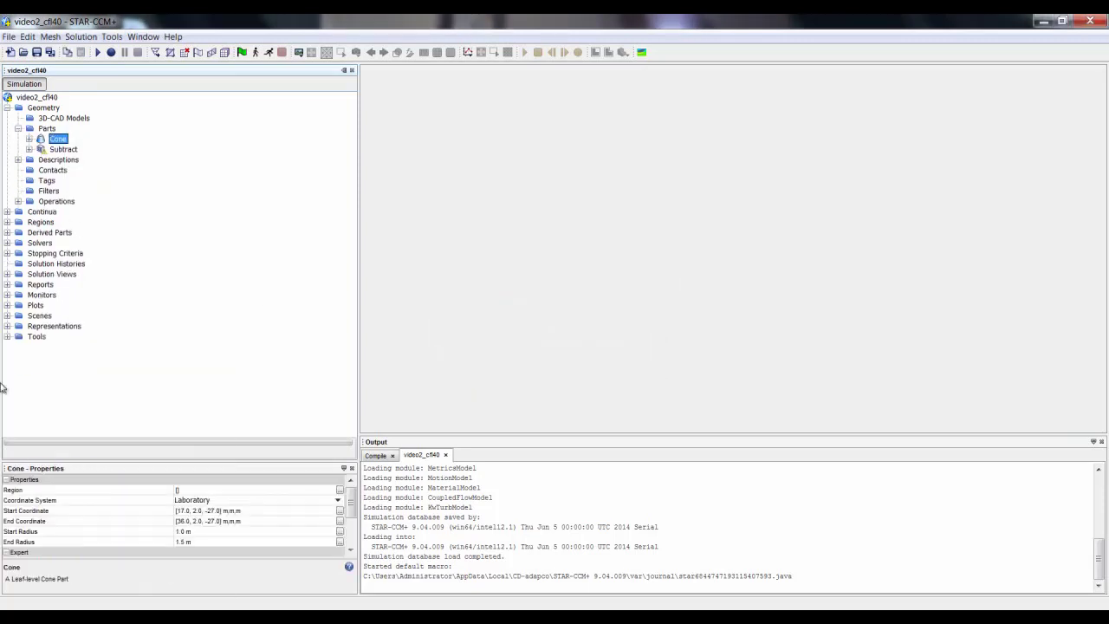
Delete the ten 3D-CAD Model 1 local coordinate systems under Laboratory
left_click(7, 336)
left_click(17, 276)
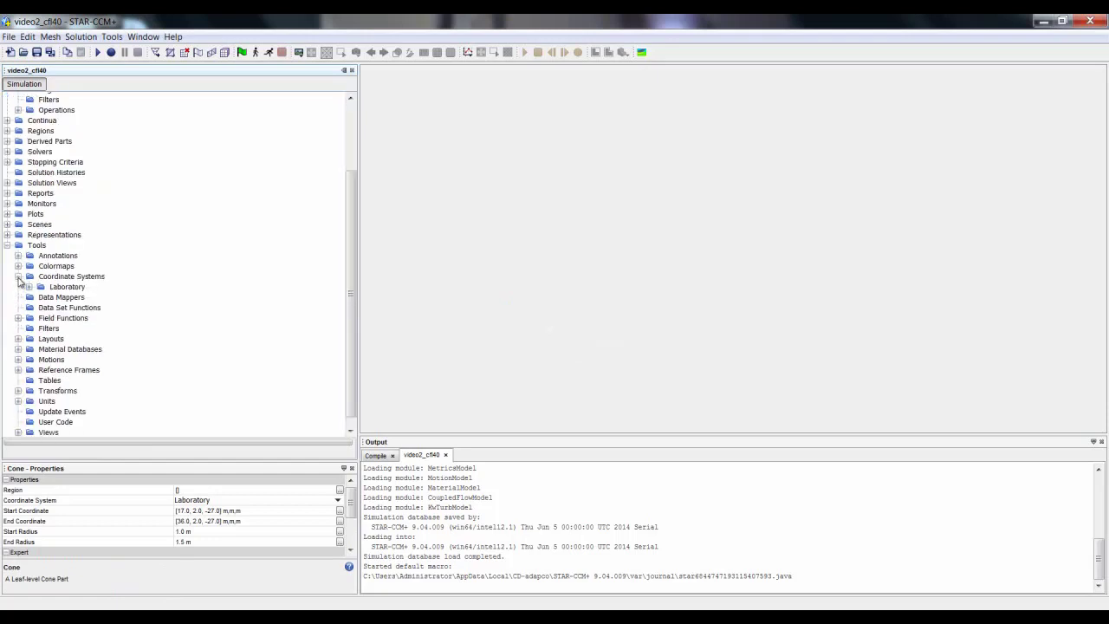
left_click(28, 287)
left_click(40, 297)
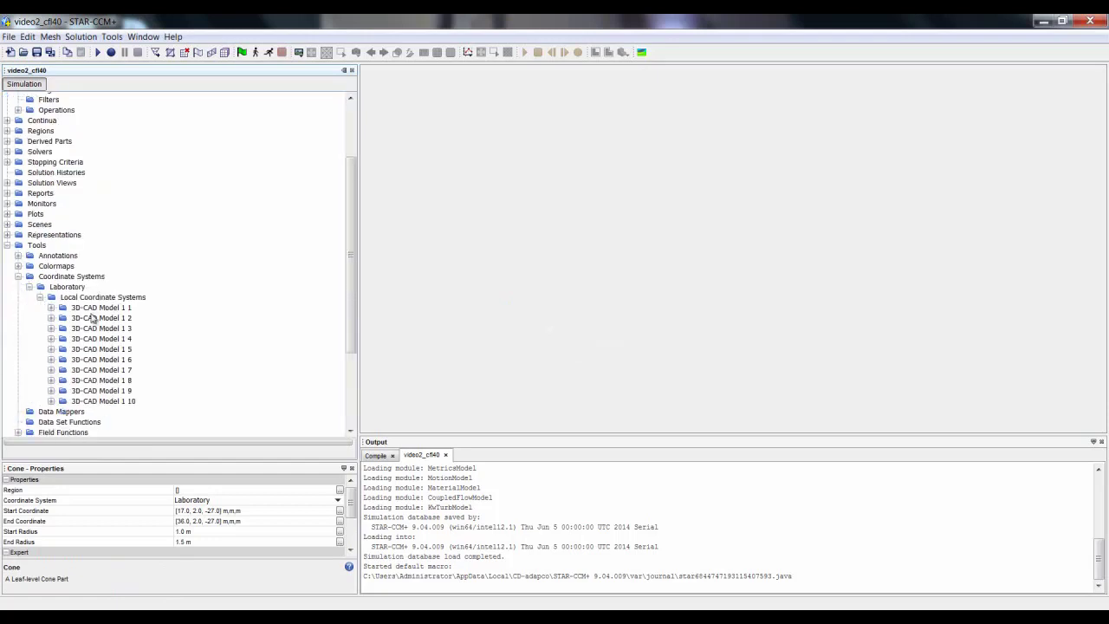
left_click(93, 309)
left_click(124, 402, "shift")
right_click(126, 398)
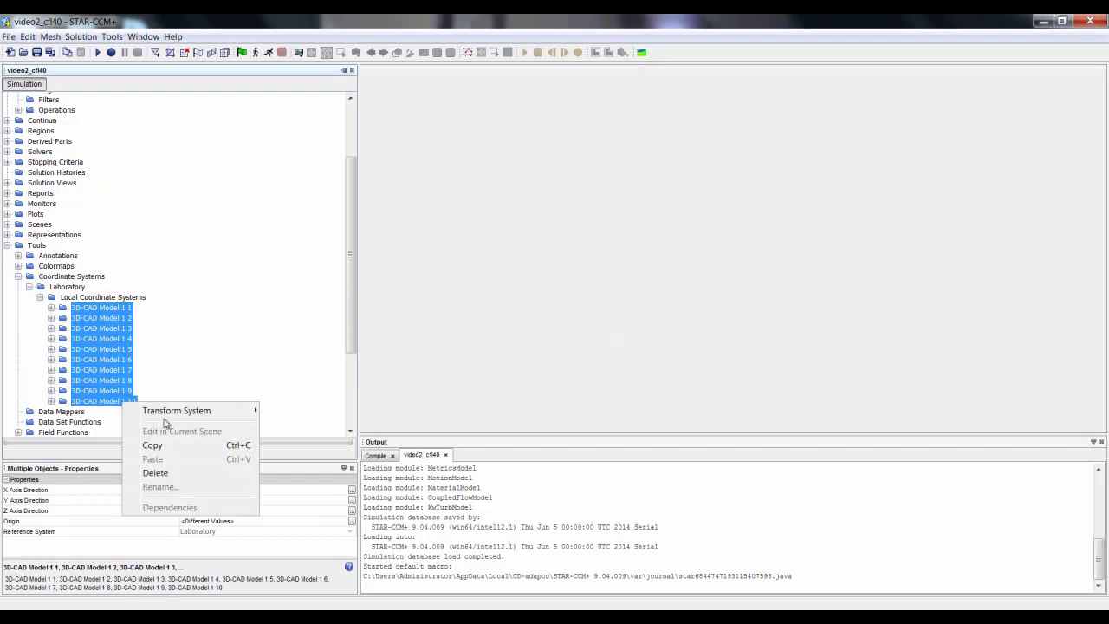
left_click(177, 472)
left_click(537, 360)
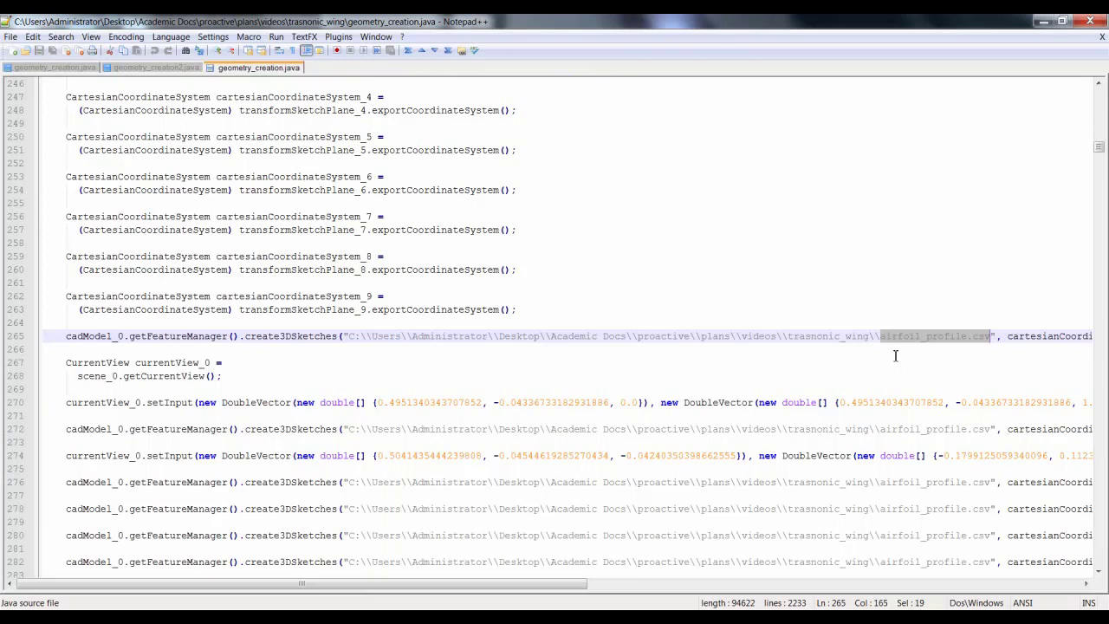
Play the geometry_creation.java macro to rebuild the wing geometry
key("alt+Tab")
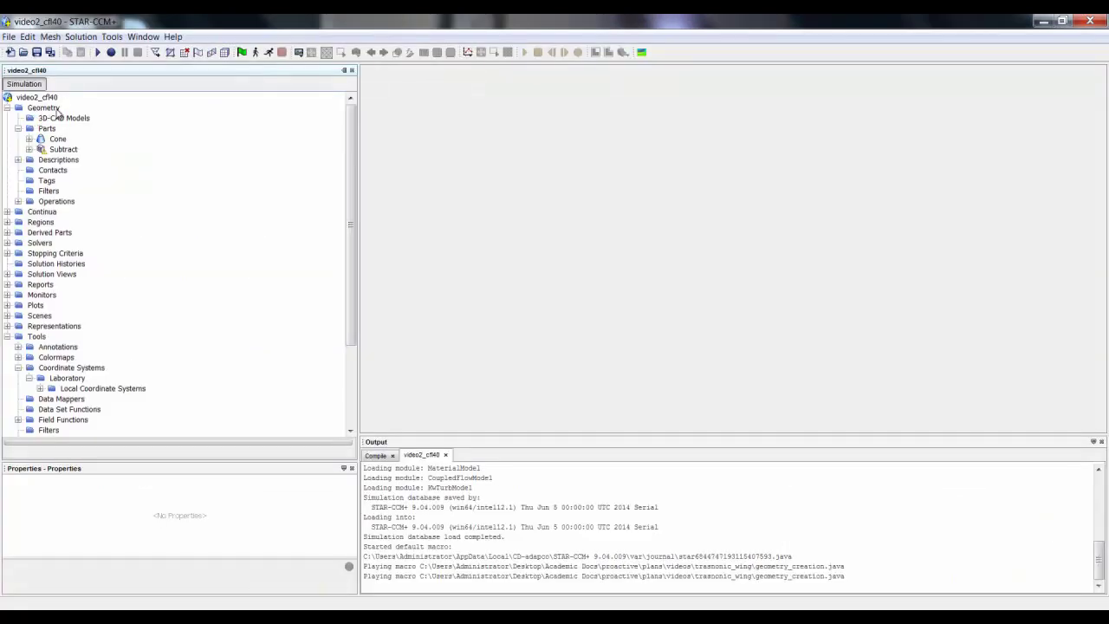
left_click(98, 52)
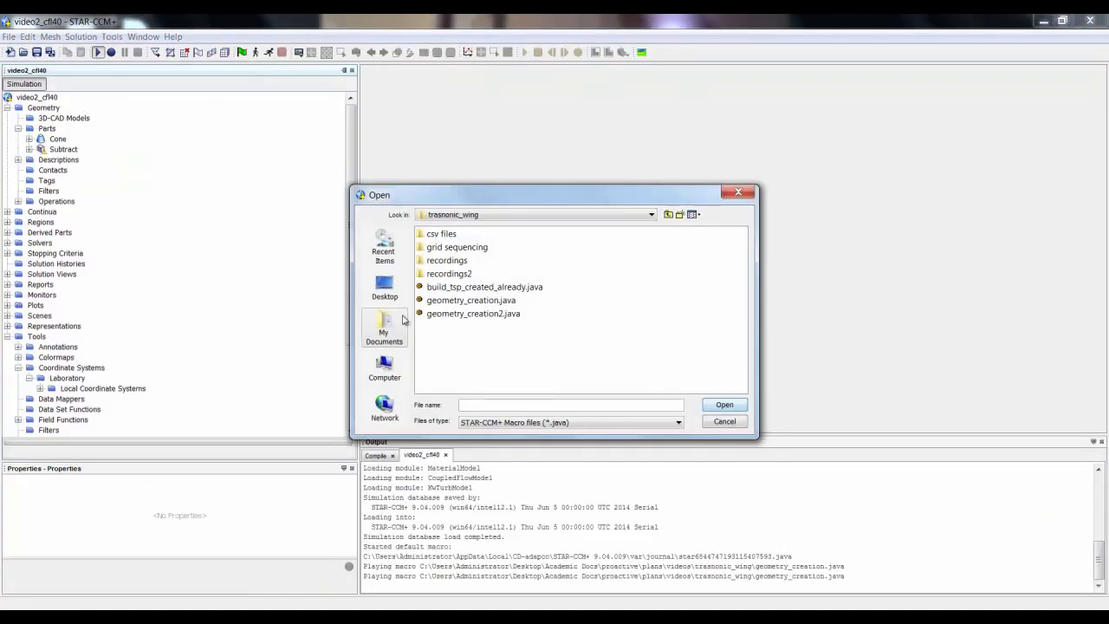
left_click(470, 300)
left_click(744, 409)
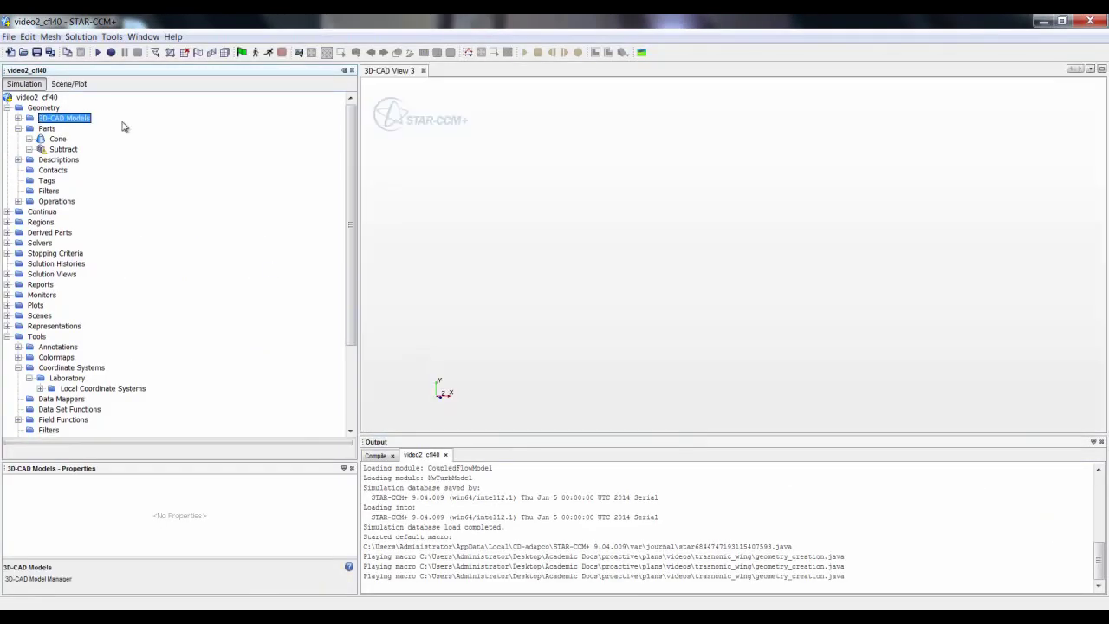
Open the regenerated 3D-CAD Model 1 for editing
left_click(18, 118)
right_click(76, 128)
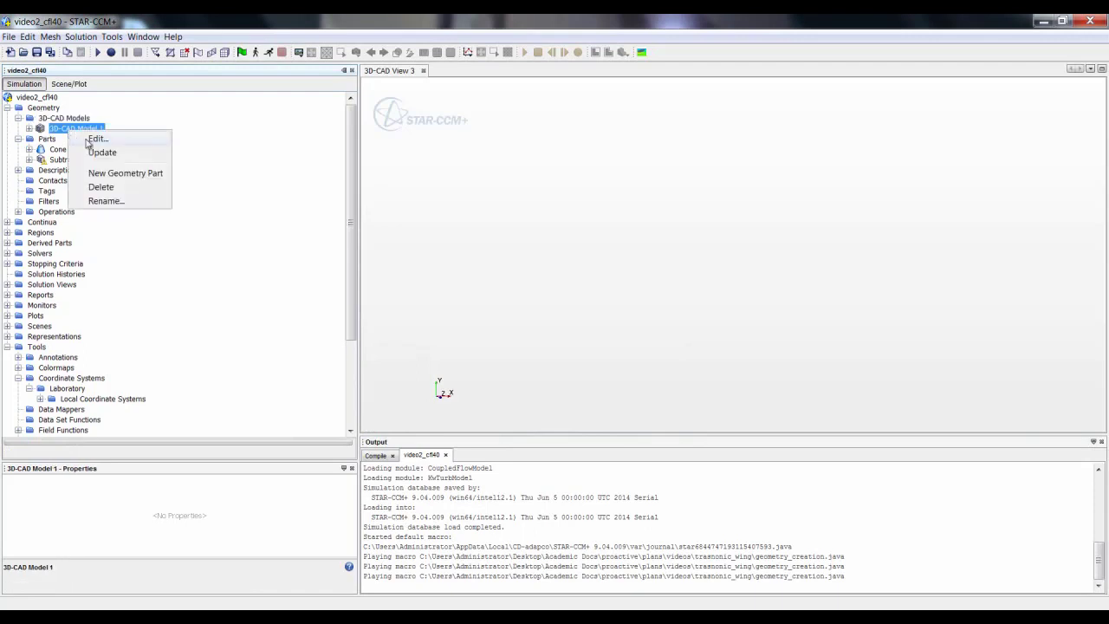
left_click(90, 141)
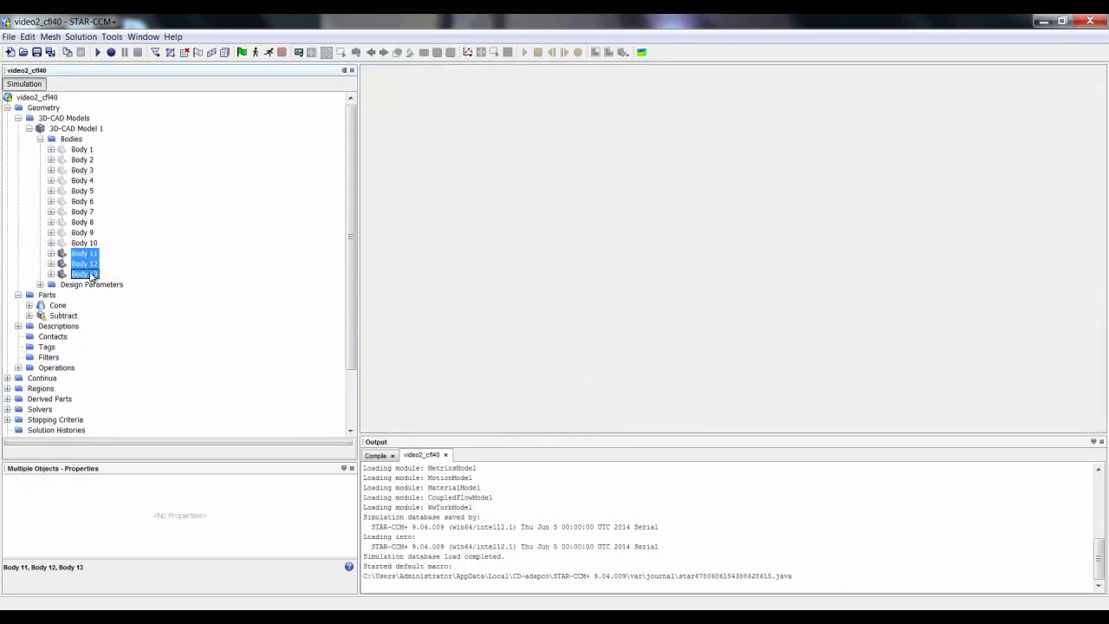
Create geometry parts from Bodies 11–13
right_click(91, 275)
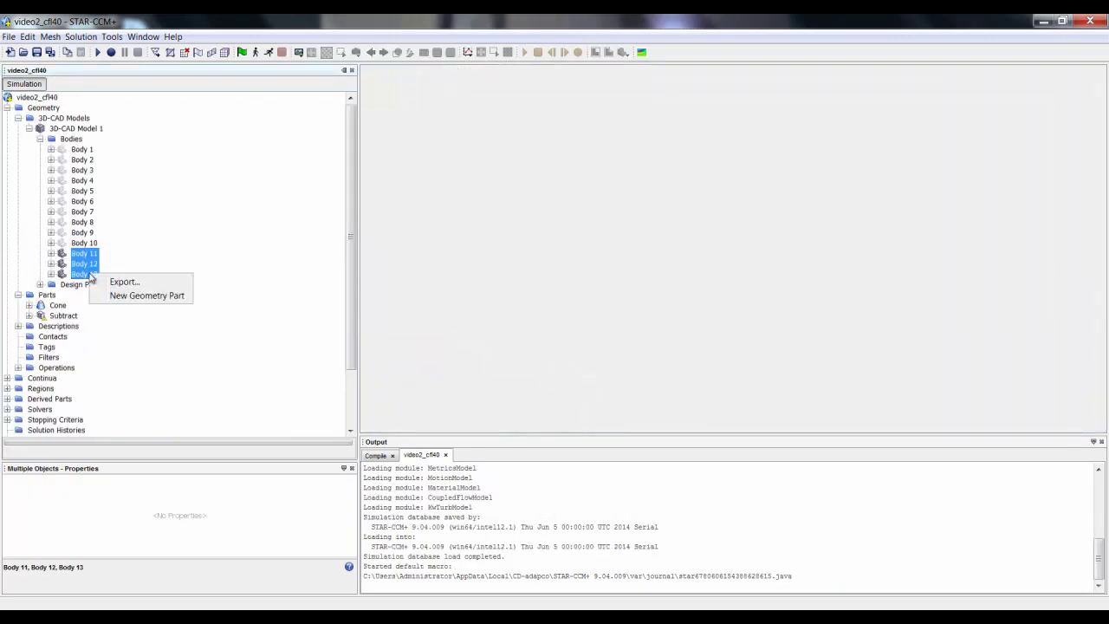
left_click(116, 296)
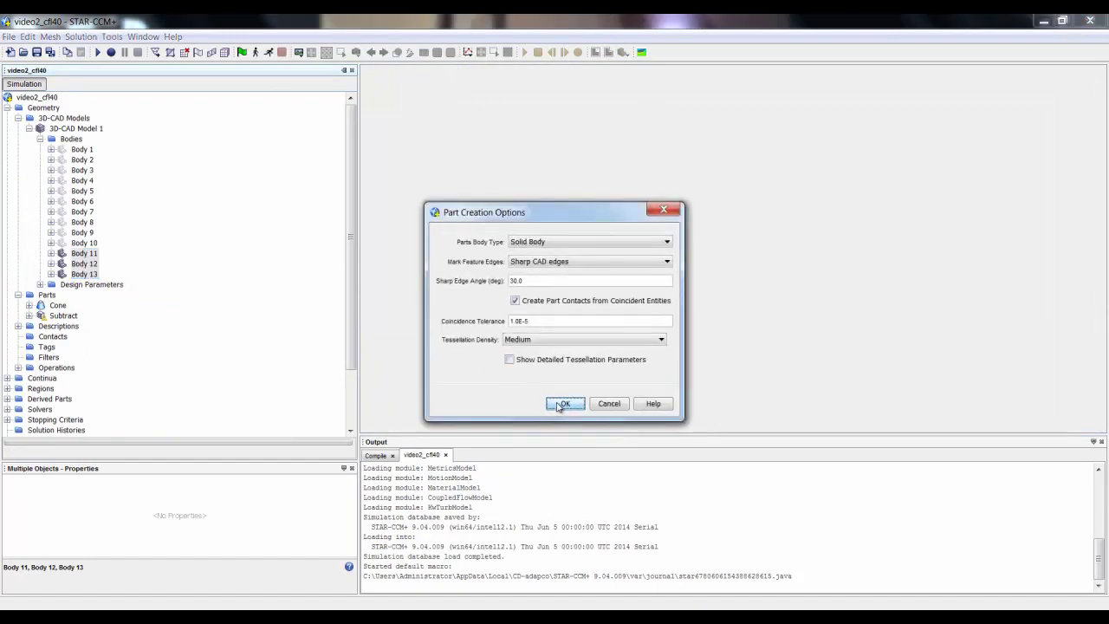
left_click(565, 404)
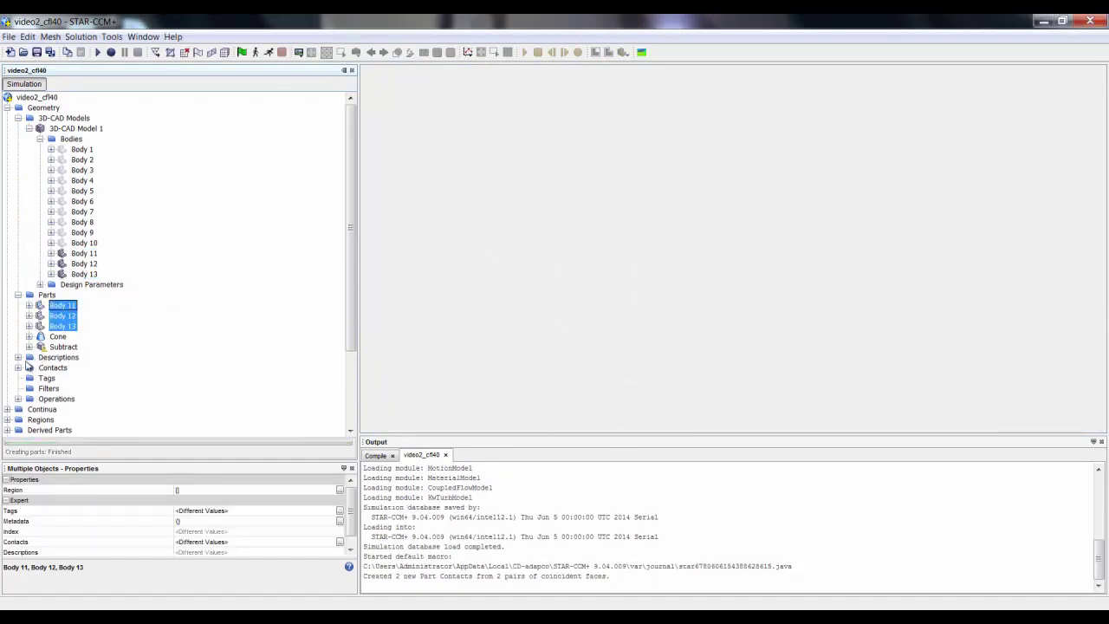
Set the Subtract operation's inputs to Body 11, 12 and 13, with Body 13 as target
left_click(18, 399)
left_click(57, 410)
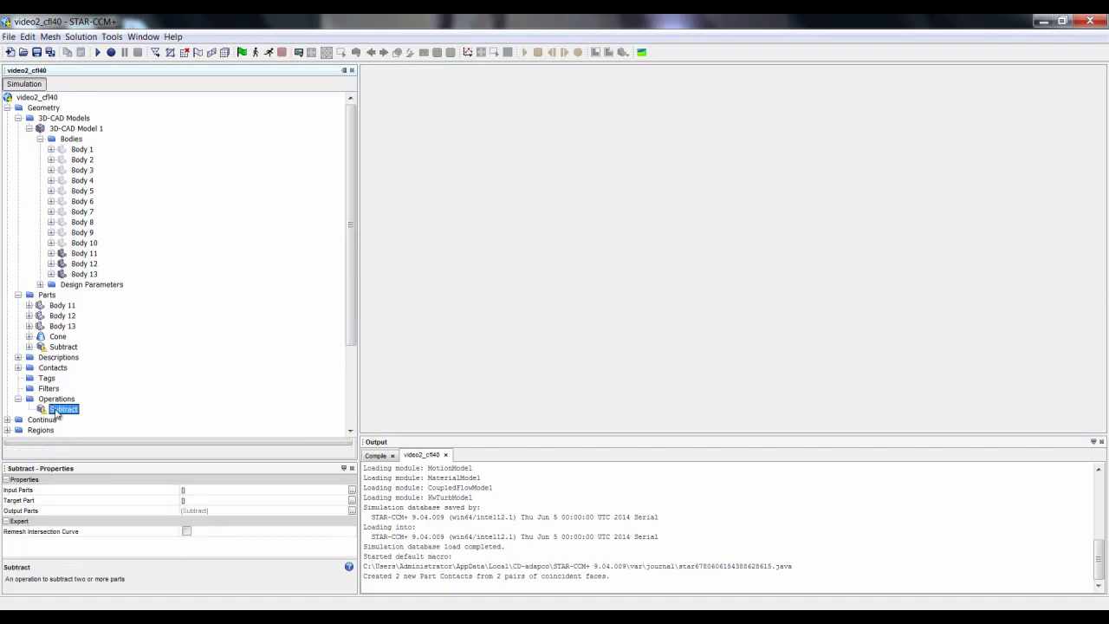
left_click(351, 490)
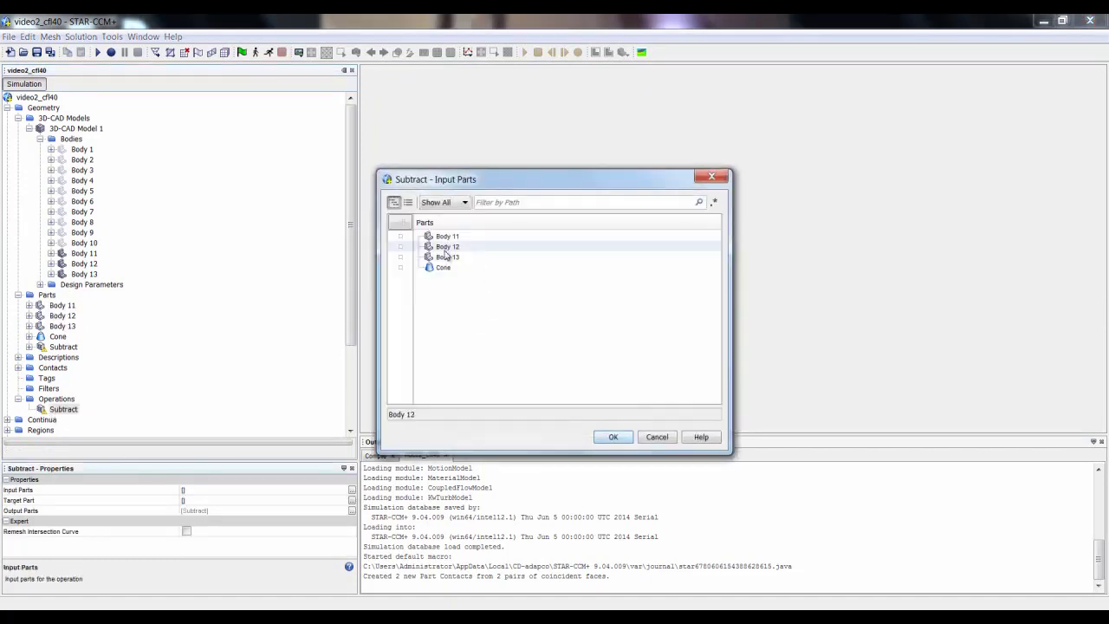
left_click(400, 236)
left_click(400, 247)
left_click(400, 257)
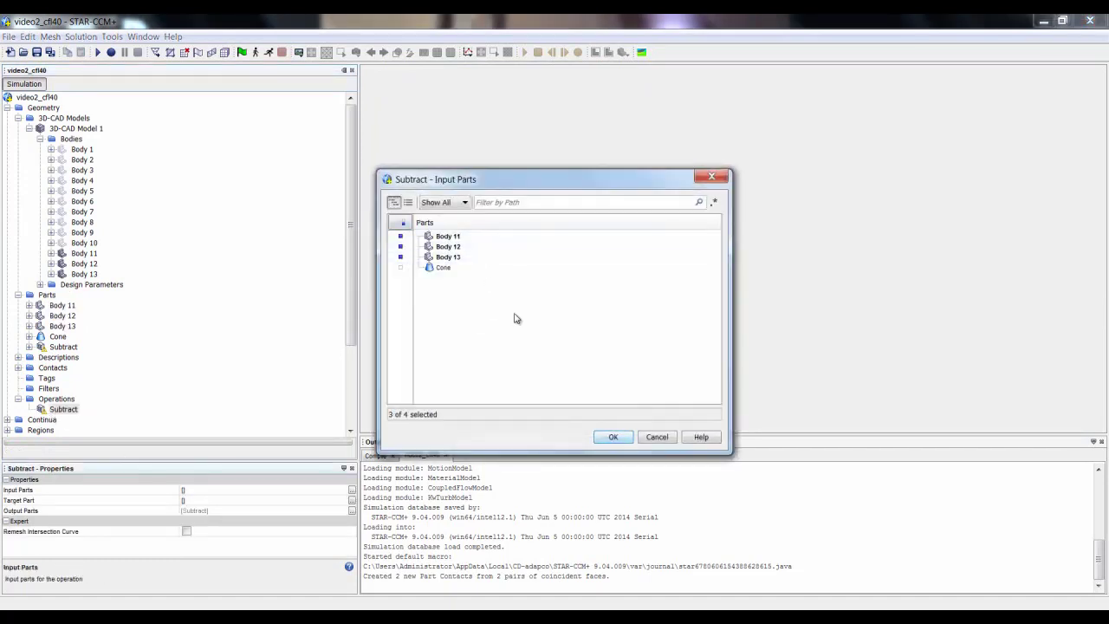
left_click(614, 437)
left_click(352, 500)
left_click(401, 257)
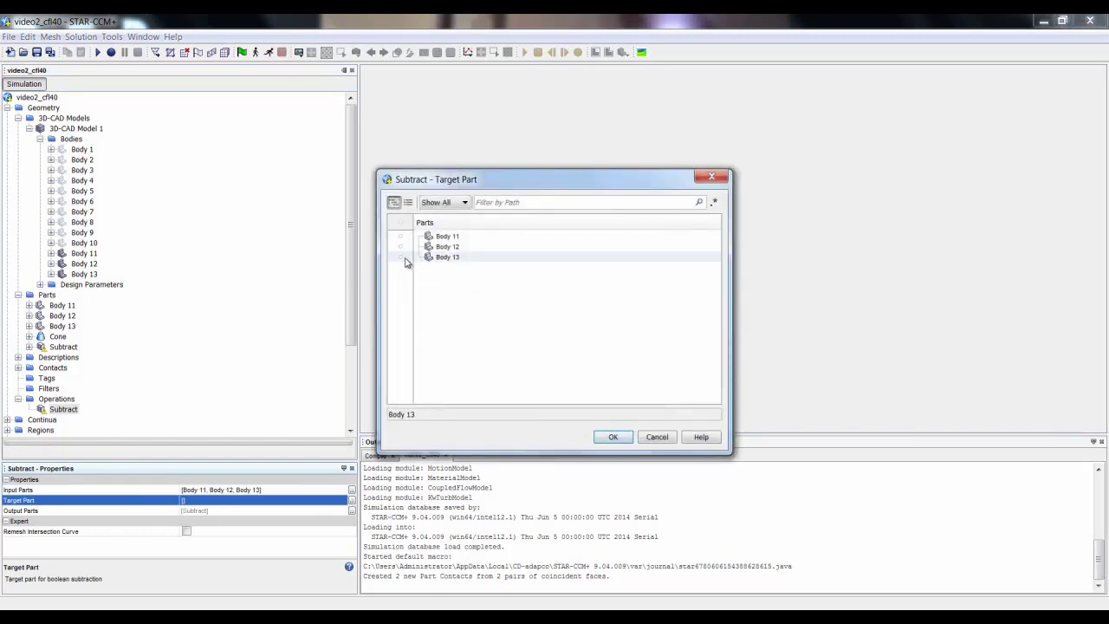
left_click(614, 435)
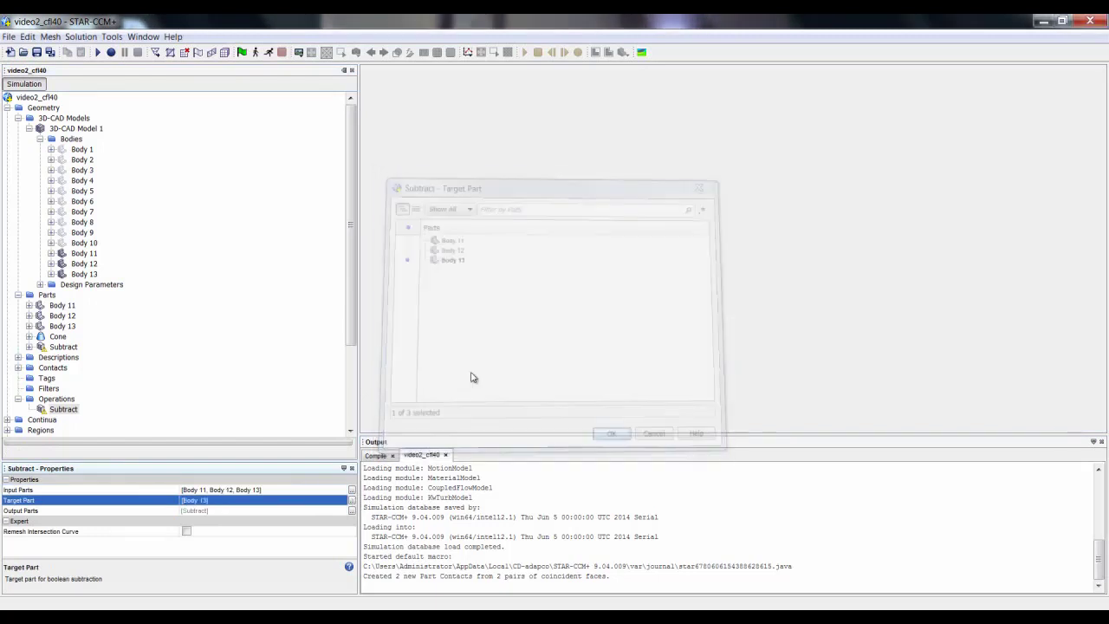
Execute the Subtract and inspect Body 11's Wing surface among the inherited parts
right_click(69, 410)
left_click(100, 417)
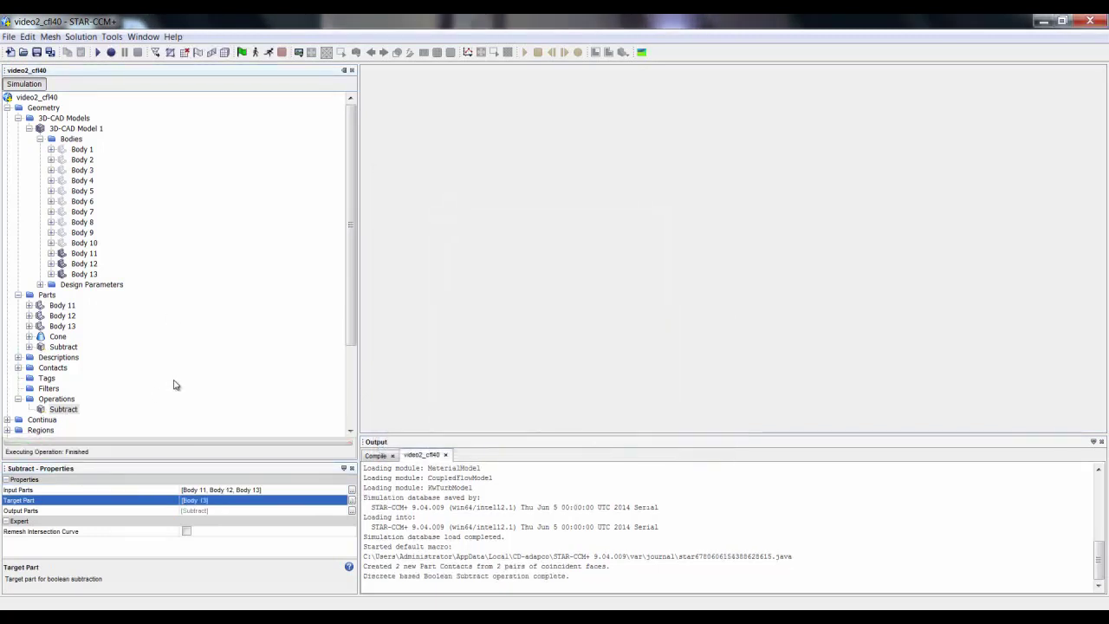
left_click(28, 346)
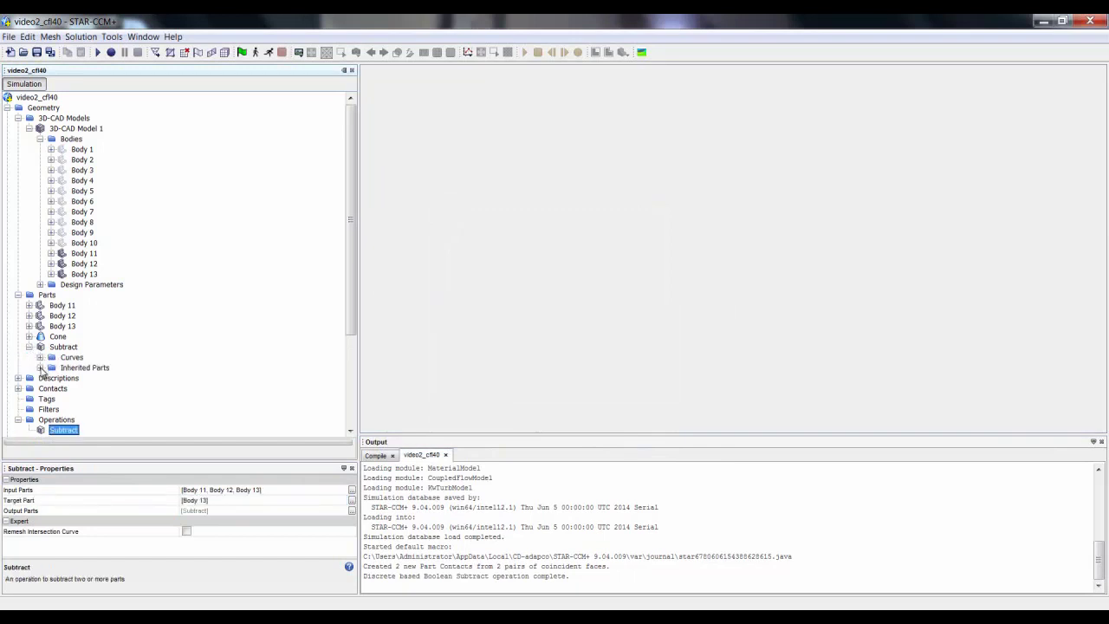
left_click(40, 367)
left_click(51, 378)
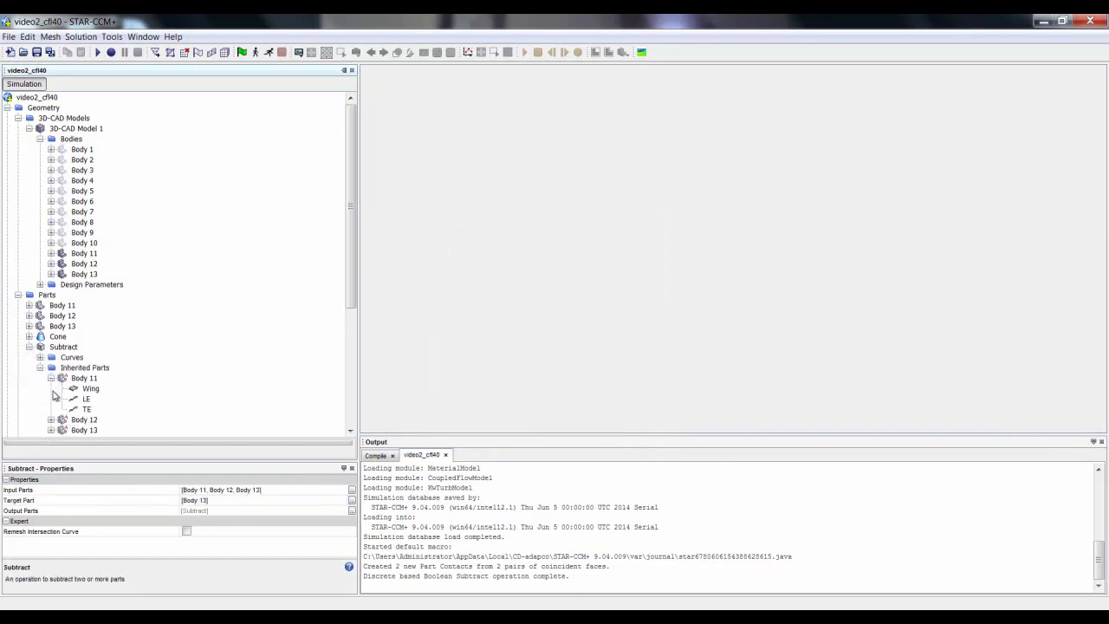
left_click(90, 389)
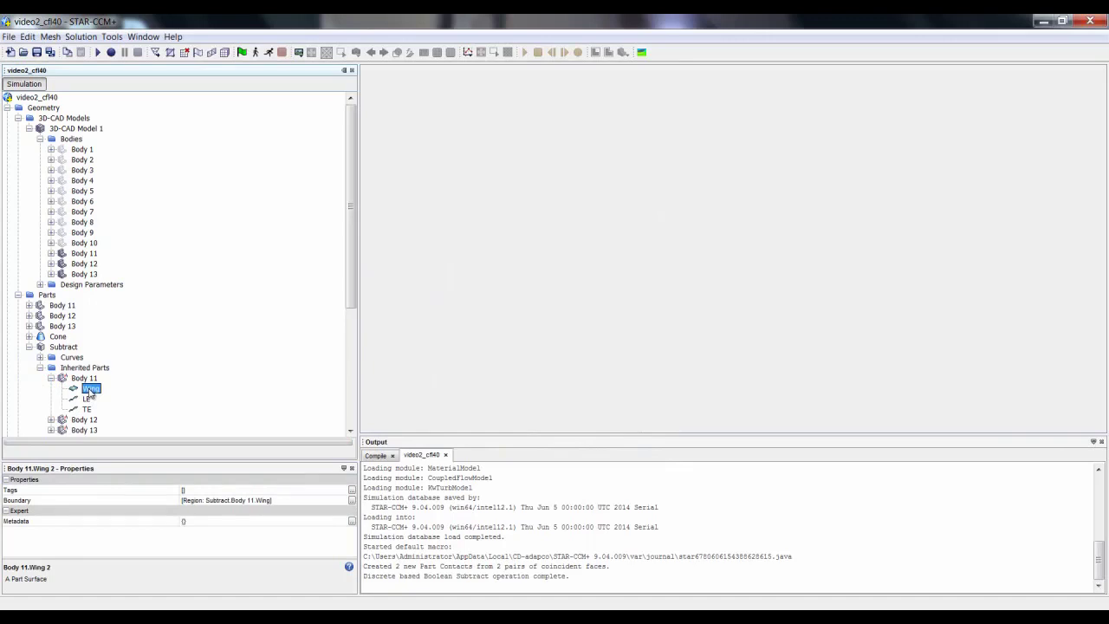